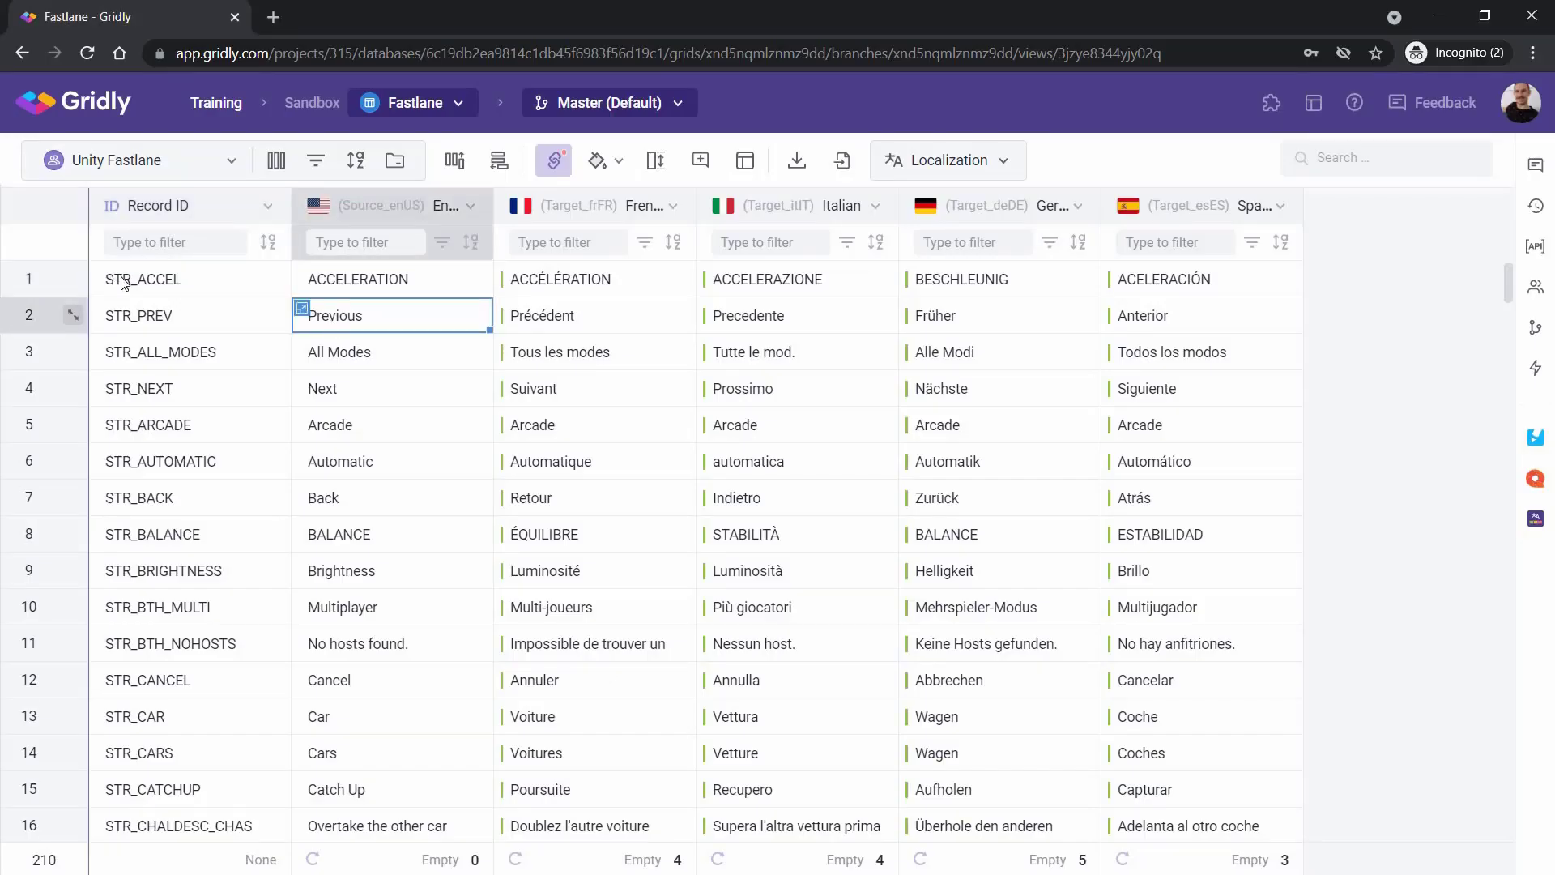
# Select the Record ID and English columns, review the language dependencies, then open the views list
pyautogui.click(180, 208)
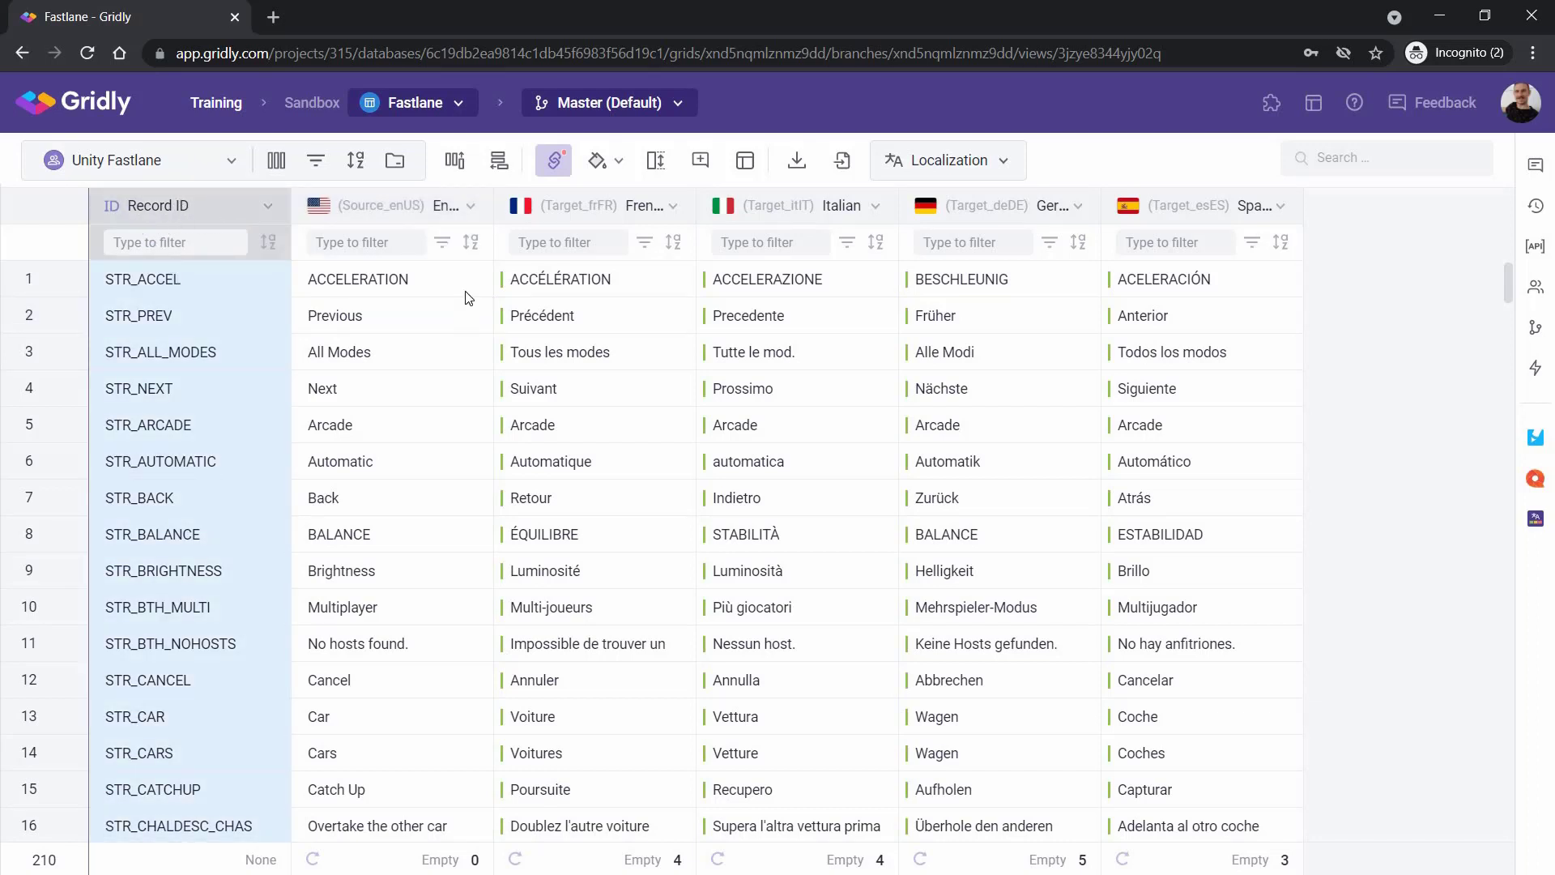
pyautogui.click(421, 217)
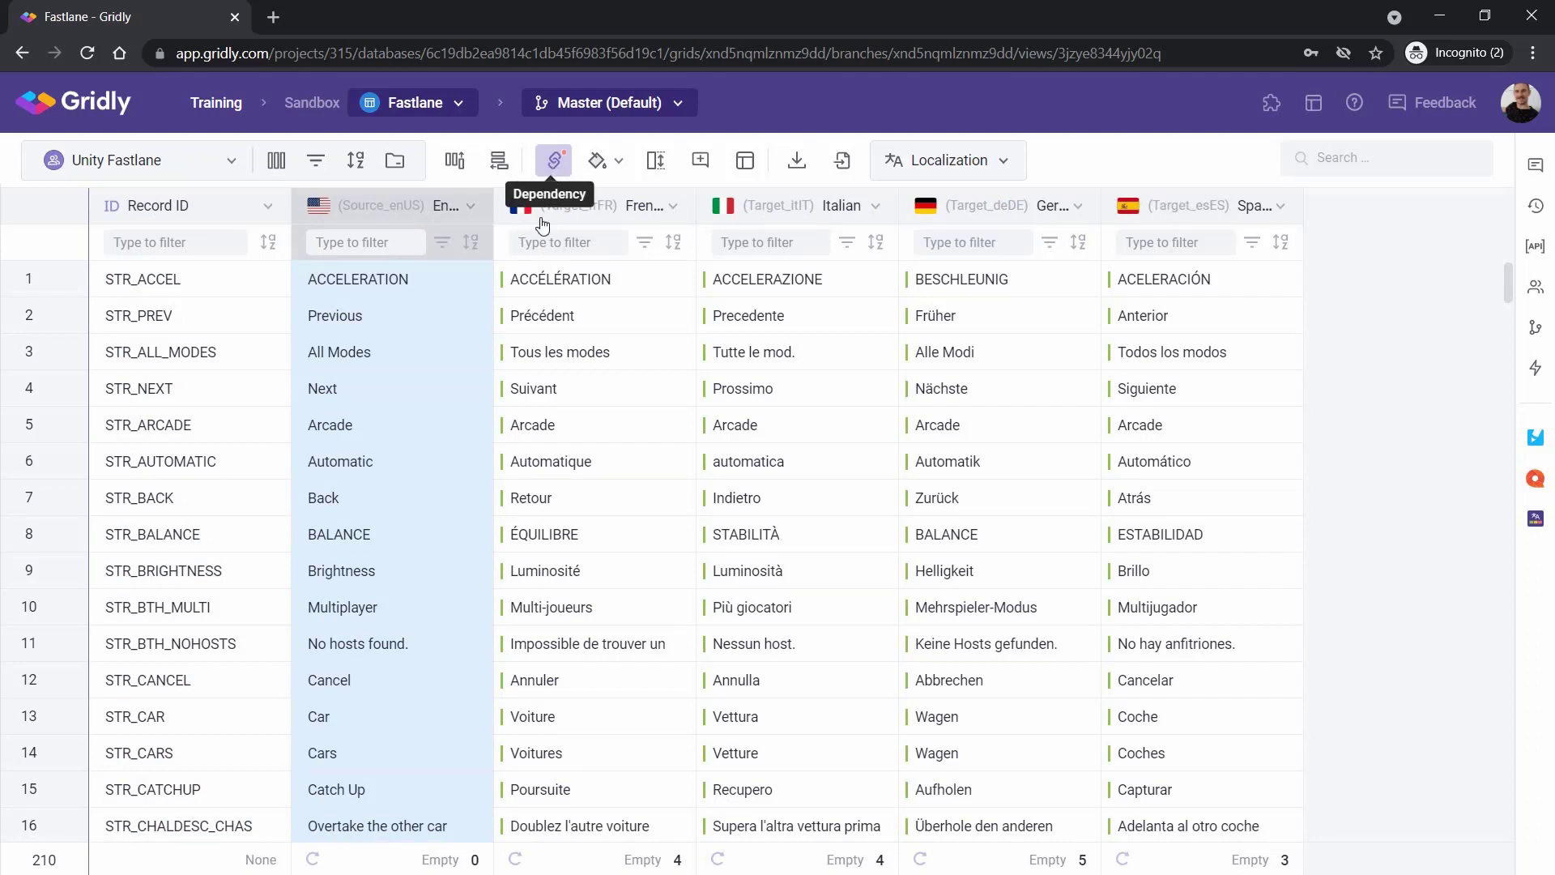
pyautogui.click(554, 159)
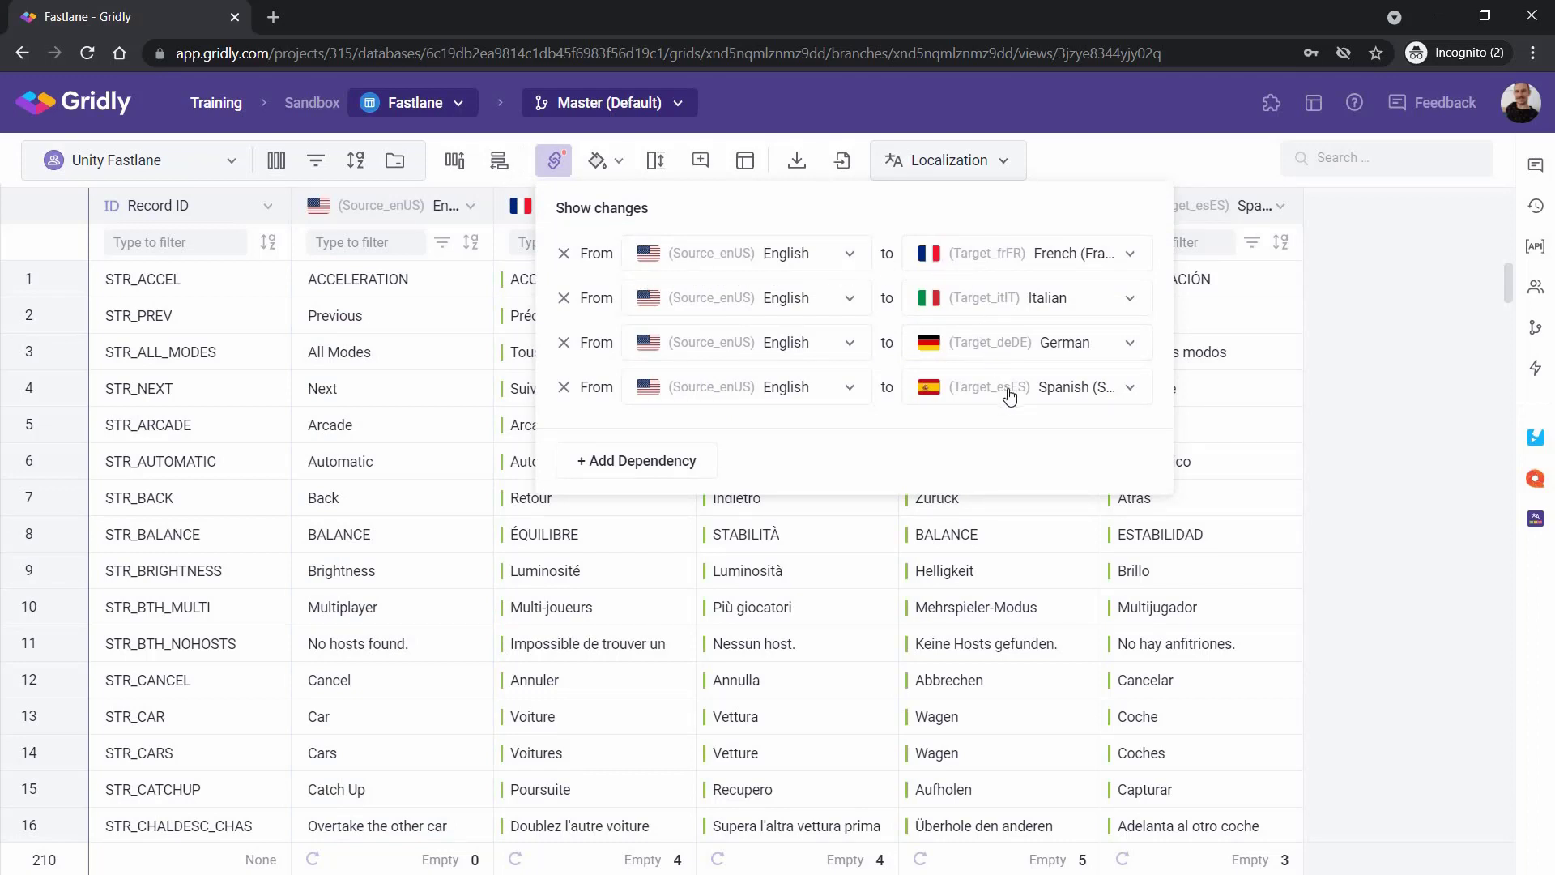
pyautogui.click(421, 230)
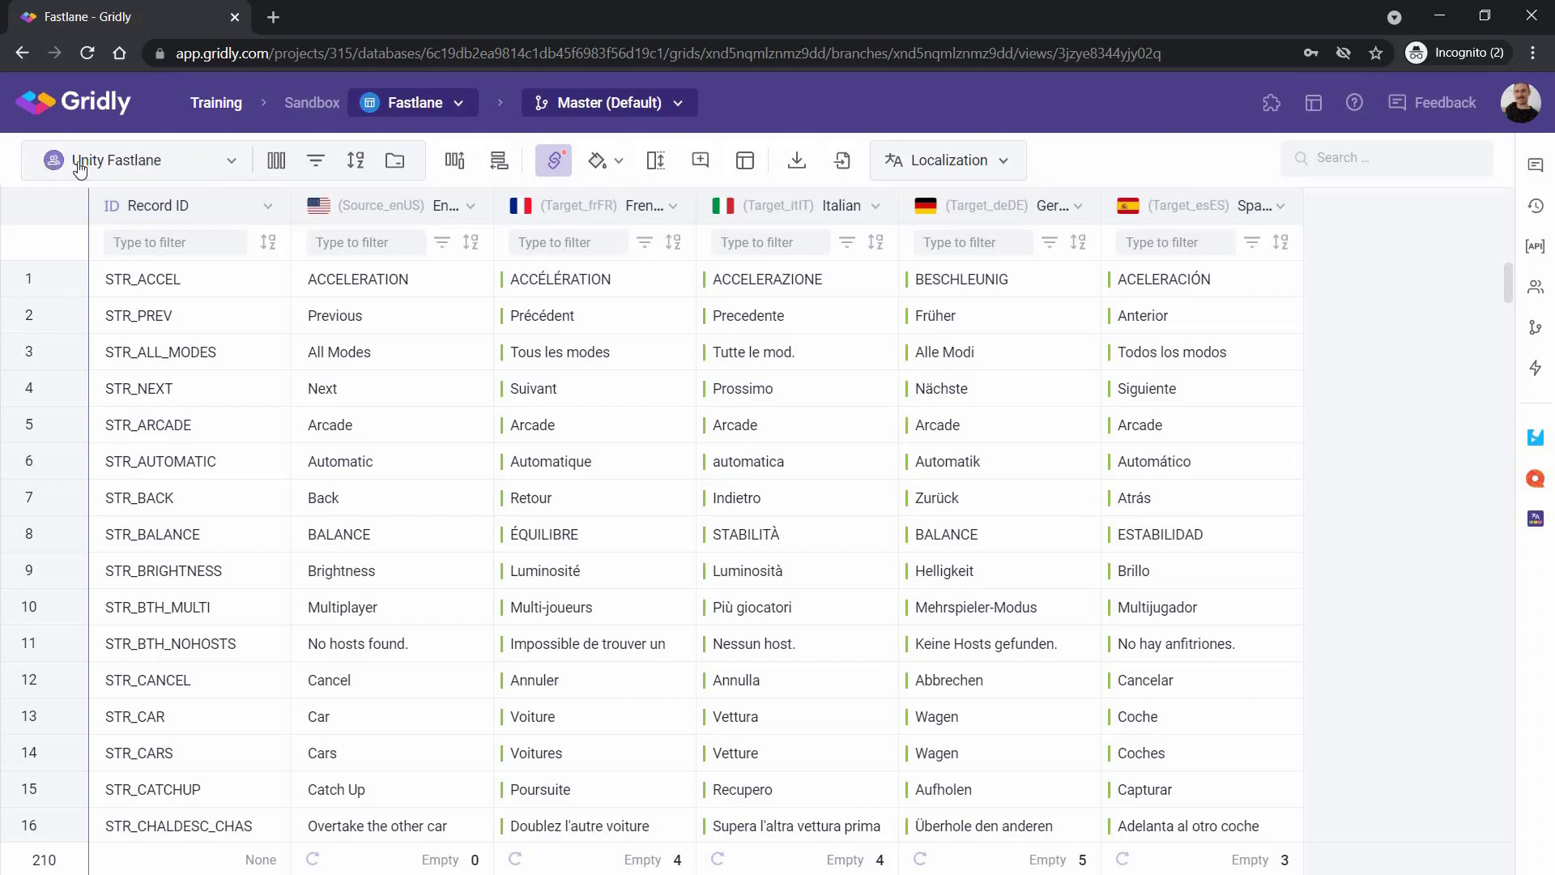
pyautogui.click(233, 164)
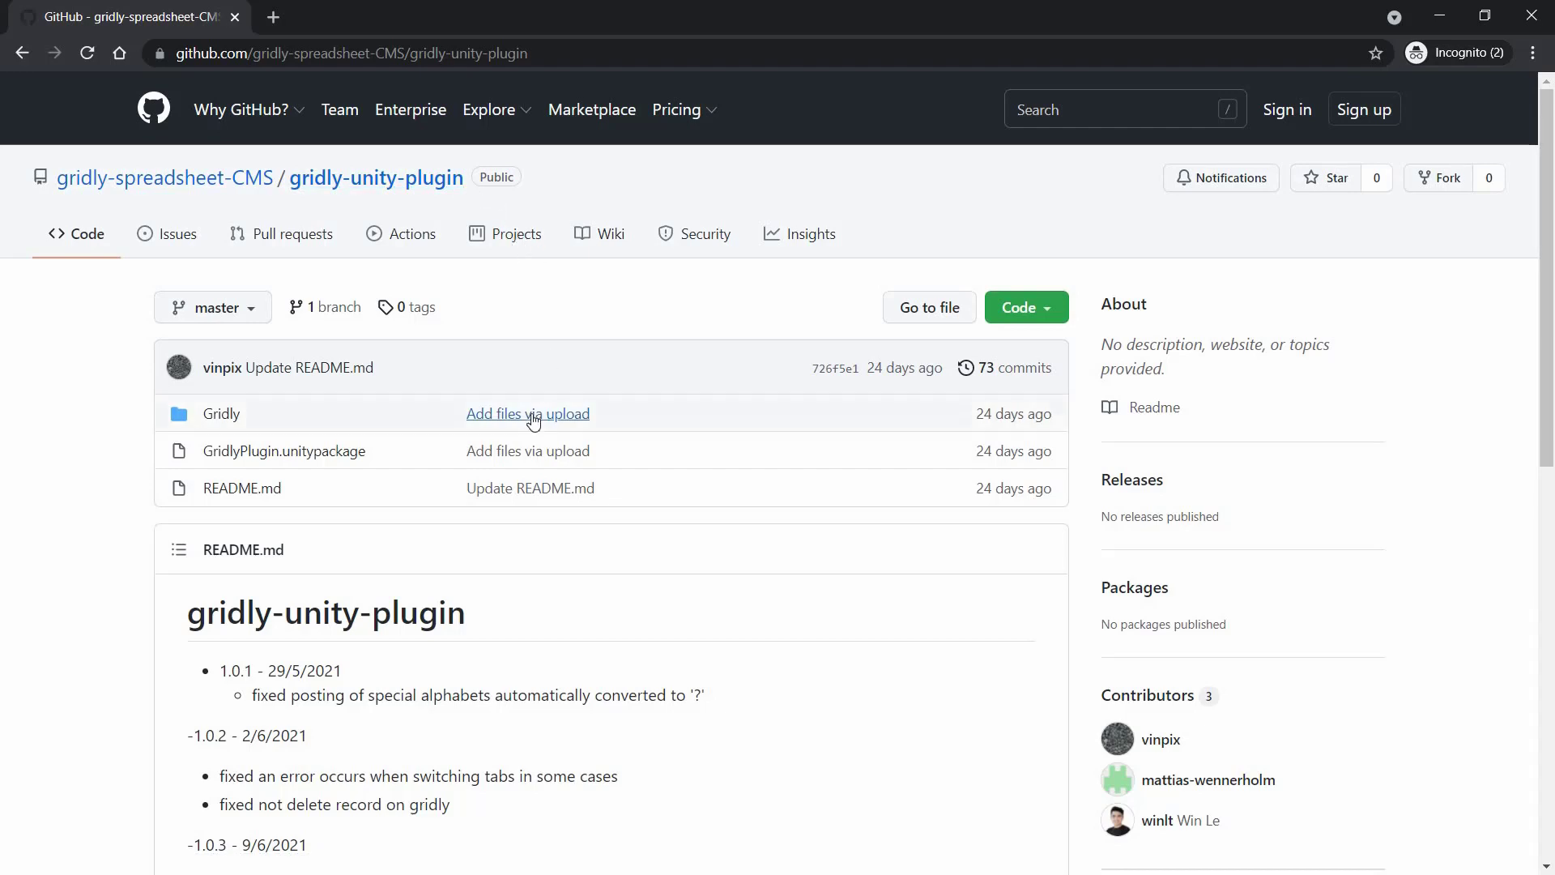
# Browse the gridly-unity-plugin repository and its Gridly folder, then download it as a ZIP
pyautogui.scroll(-10, 559, 486)
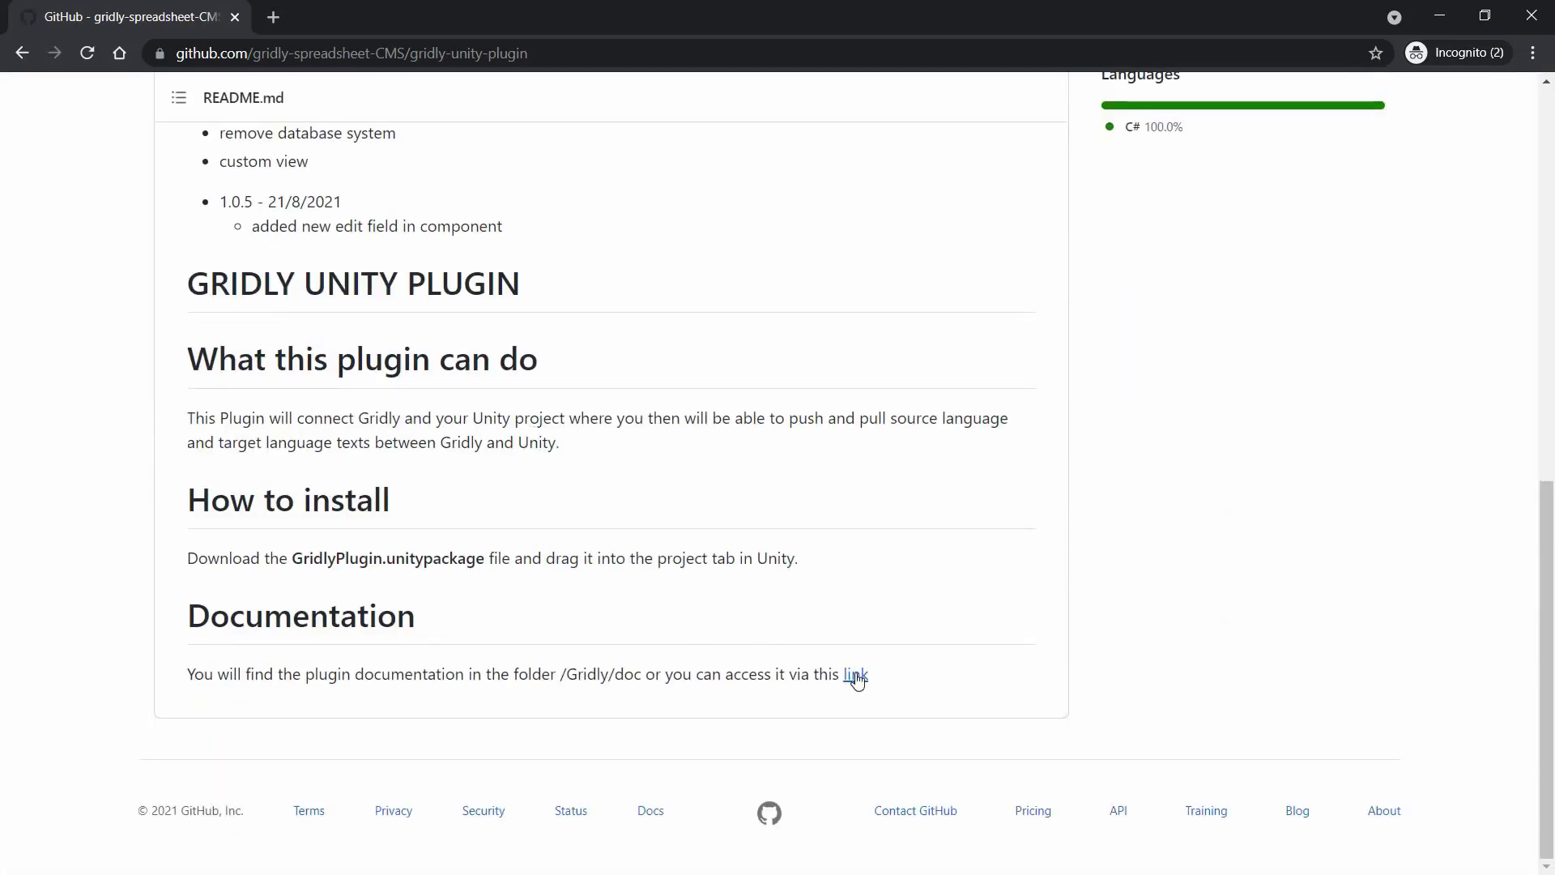
pyautogui.scroll(10, 864, 641)
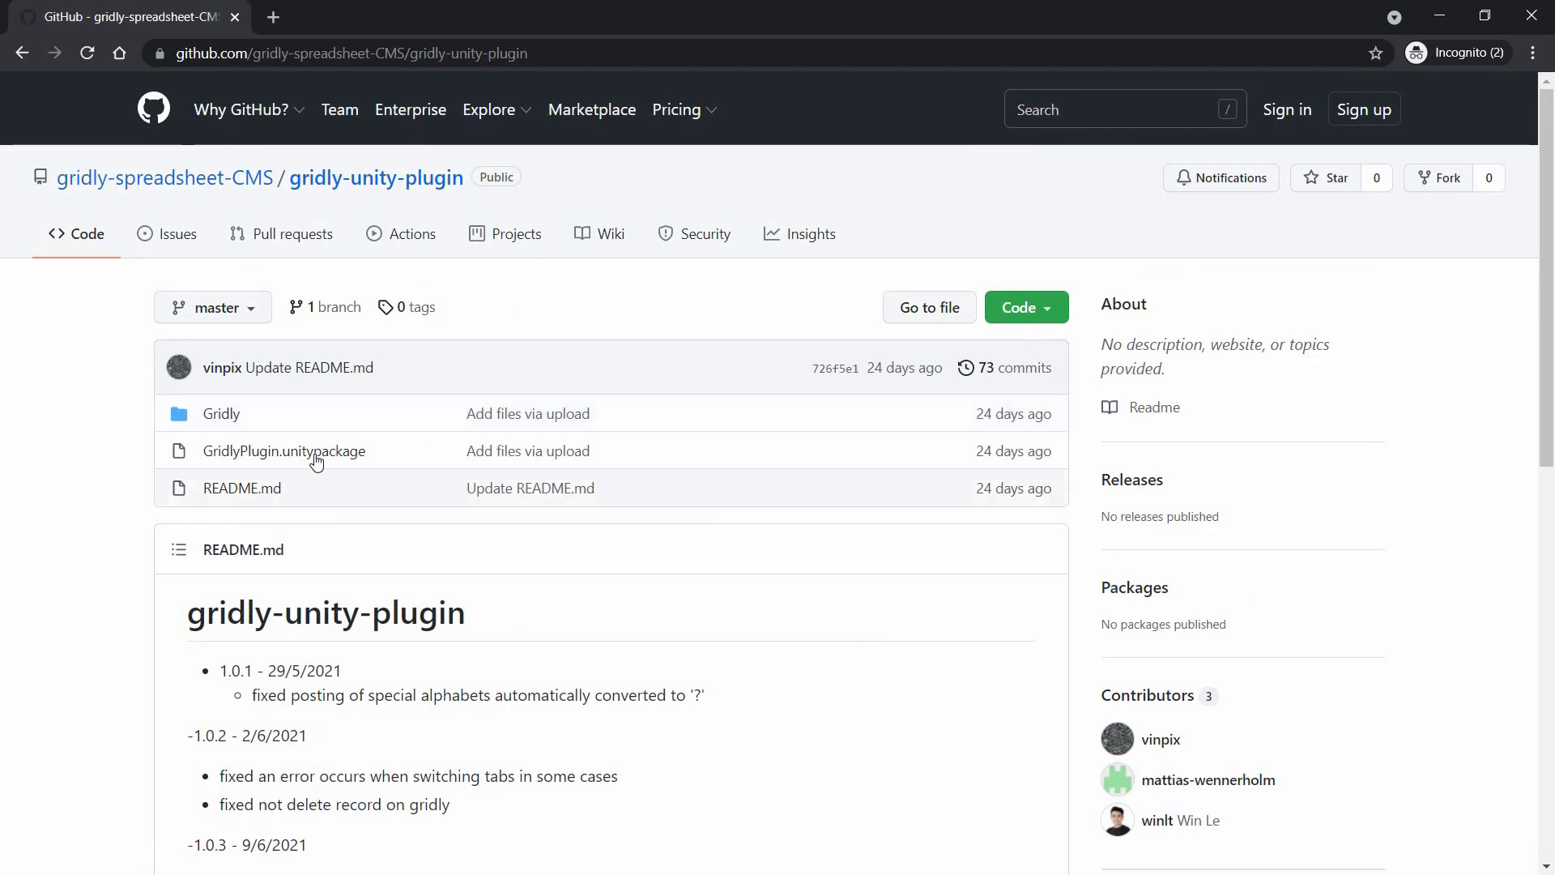
pyautogui.click(208, 422)
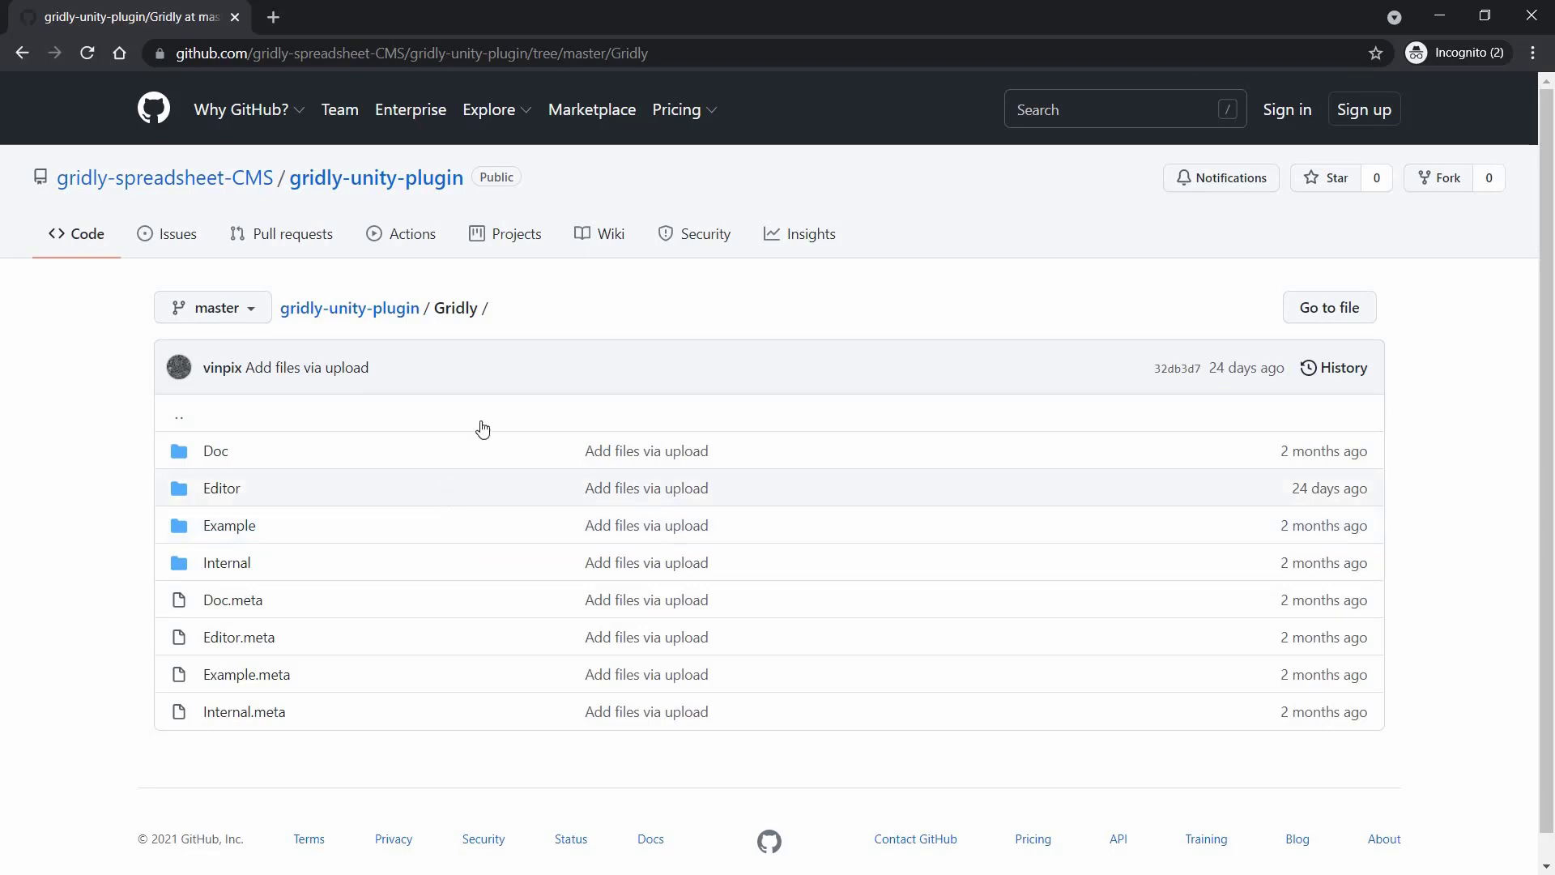
pyautogui.click(437, 181)
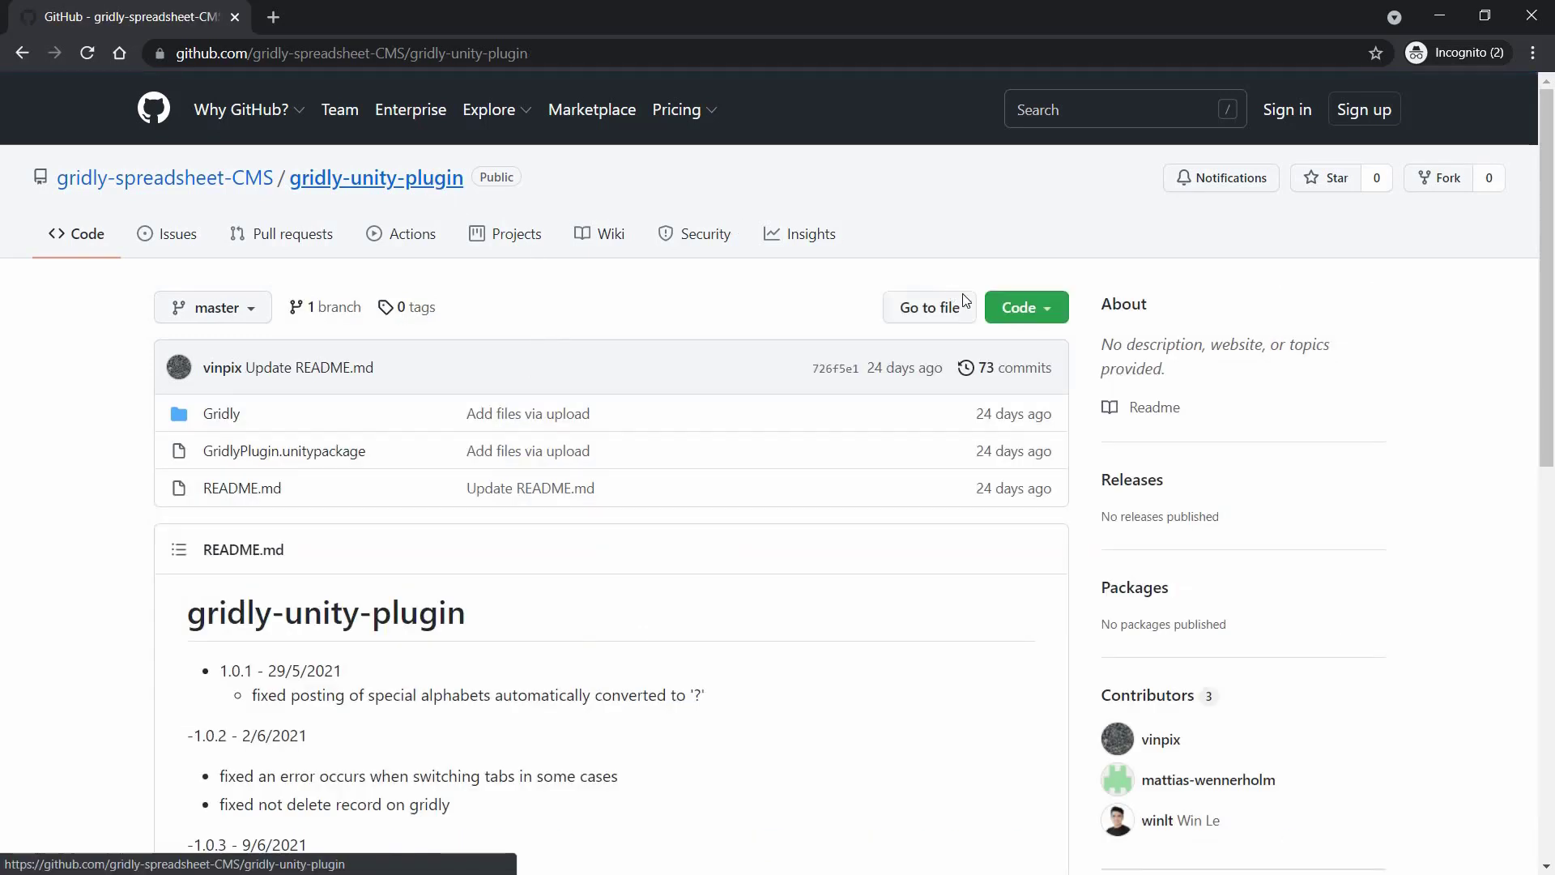
pyautogui.click(1020, 309)
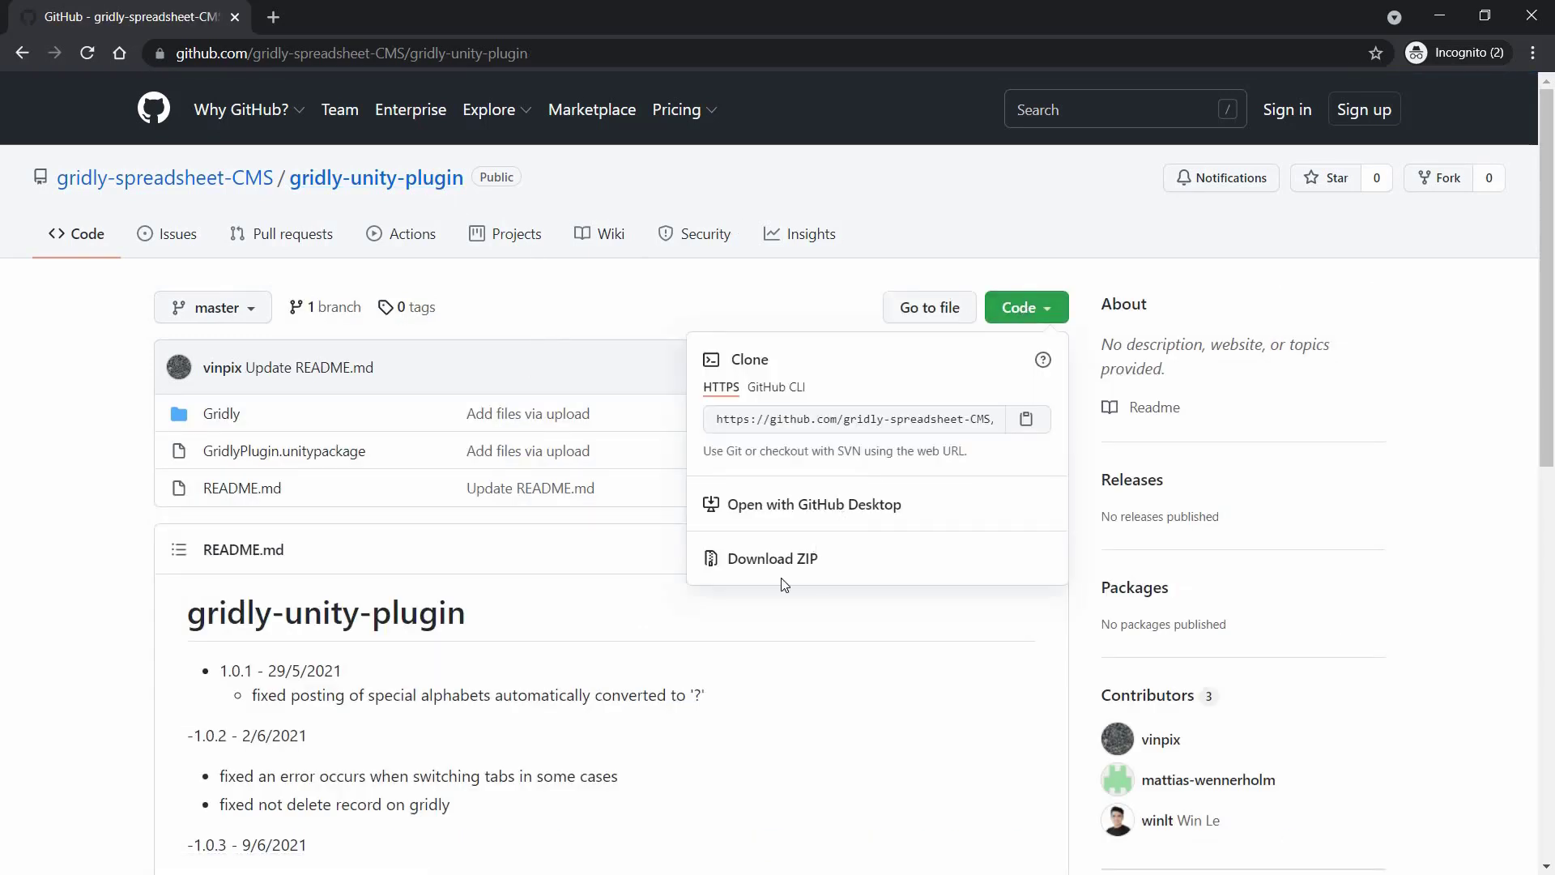
pyautogui.click(782, 558)
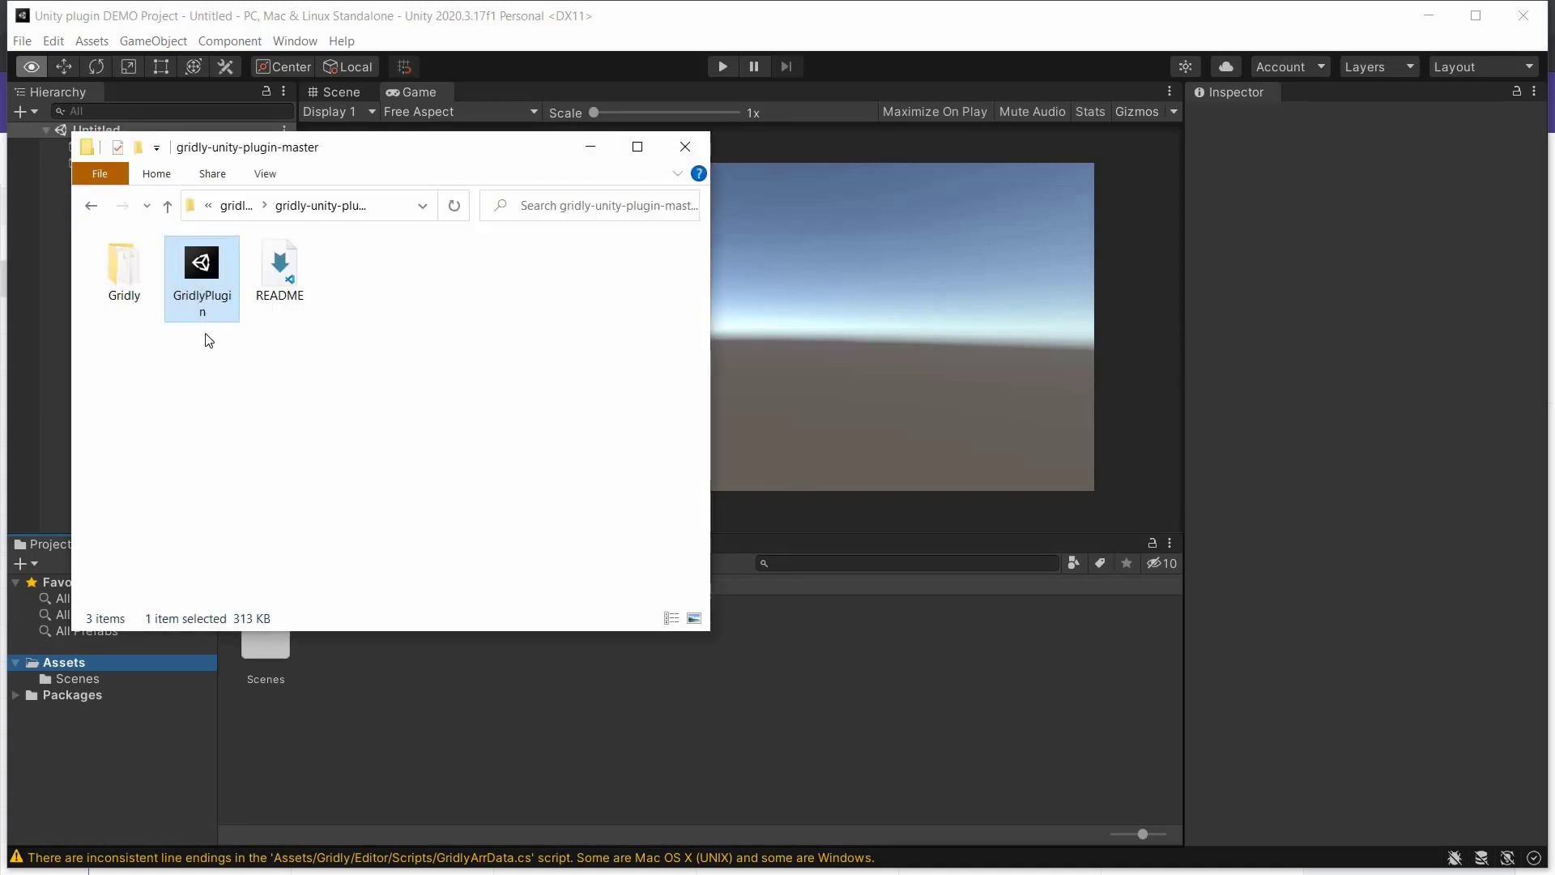
# Drag GridlyPlugin.unitypackage into the Assets panel and import all its files
pyautogui.moveTo(202, 279); pyautogui.dragTo(133, 673)
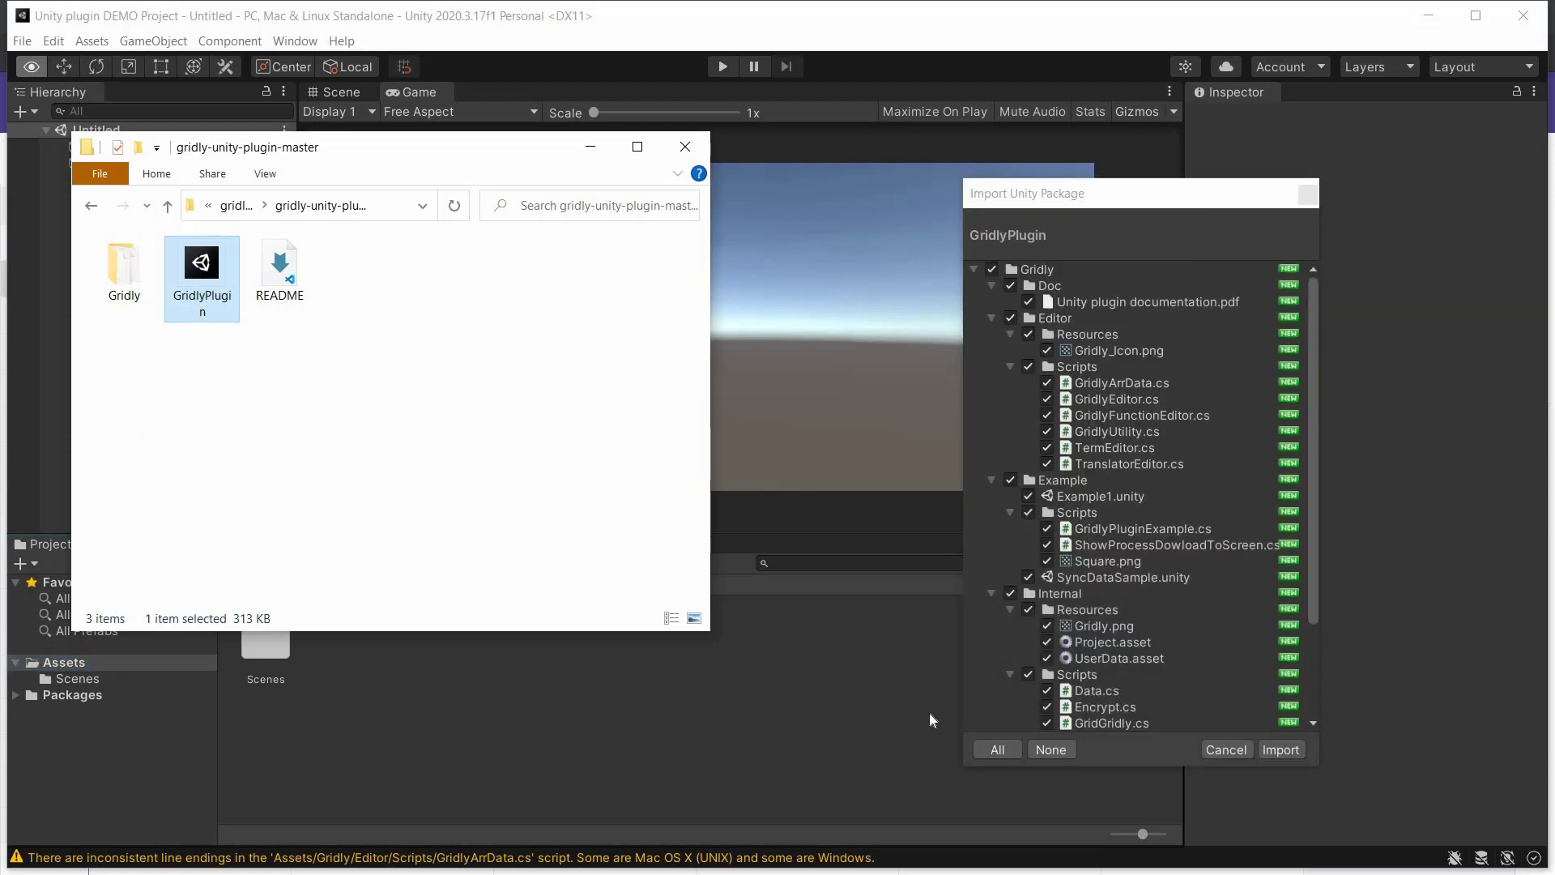
pyautogui.click(1280, 749)
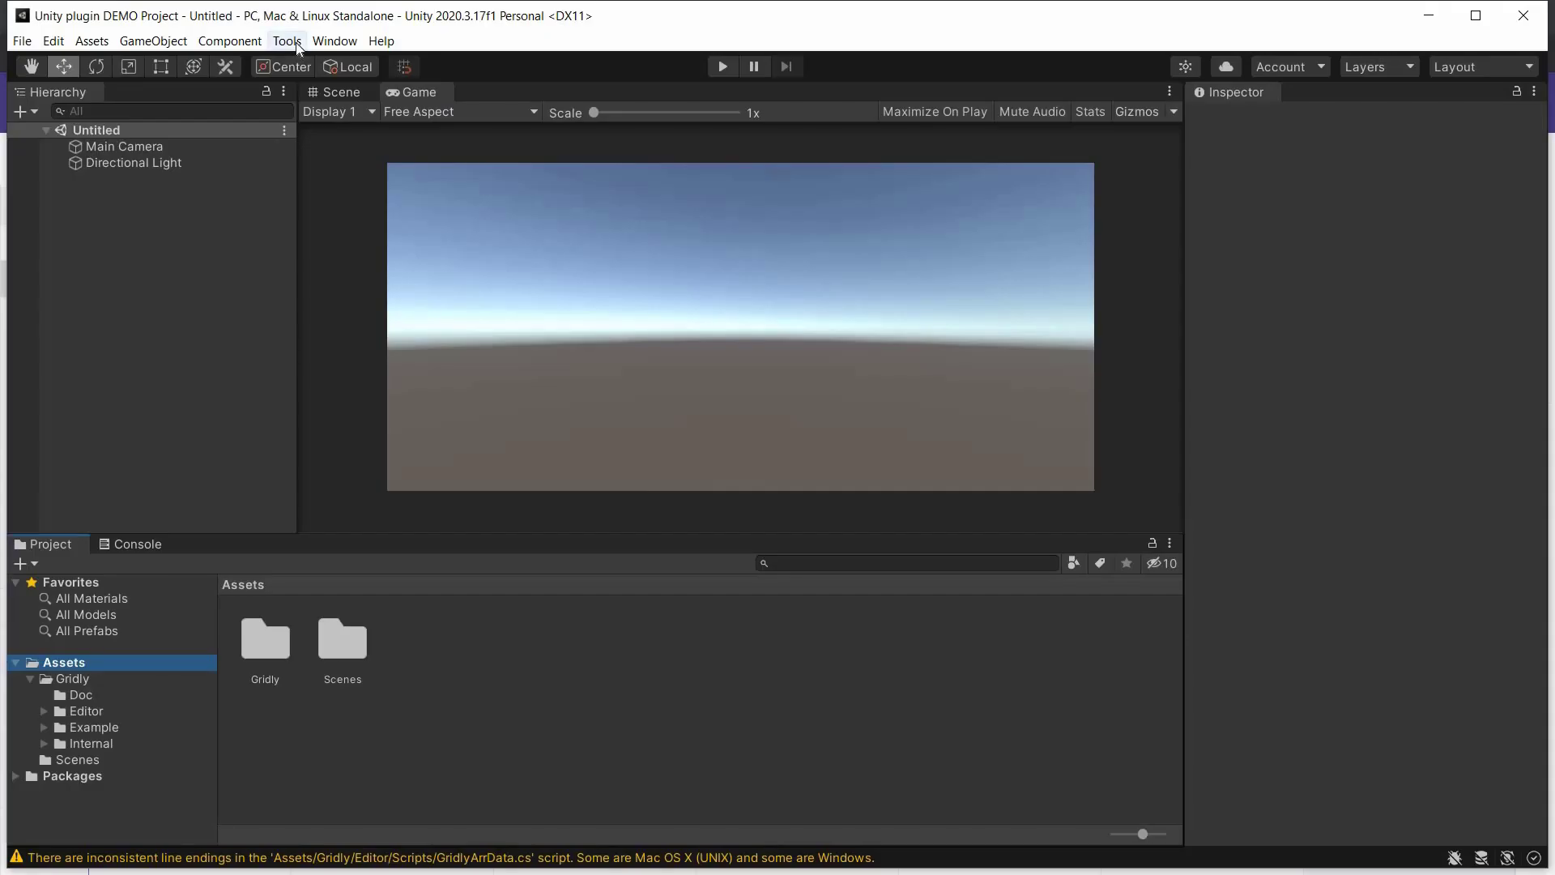
# Open the Gridly Setting Window from Tools > Gridly > Setup Setting
pyautogui.click(295, 42)
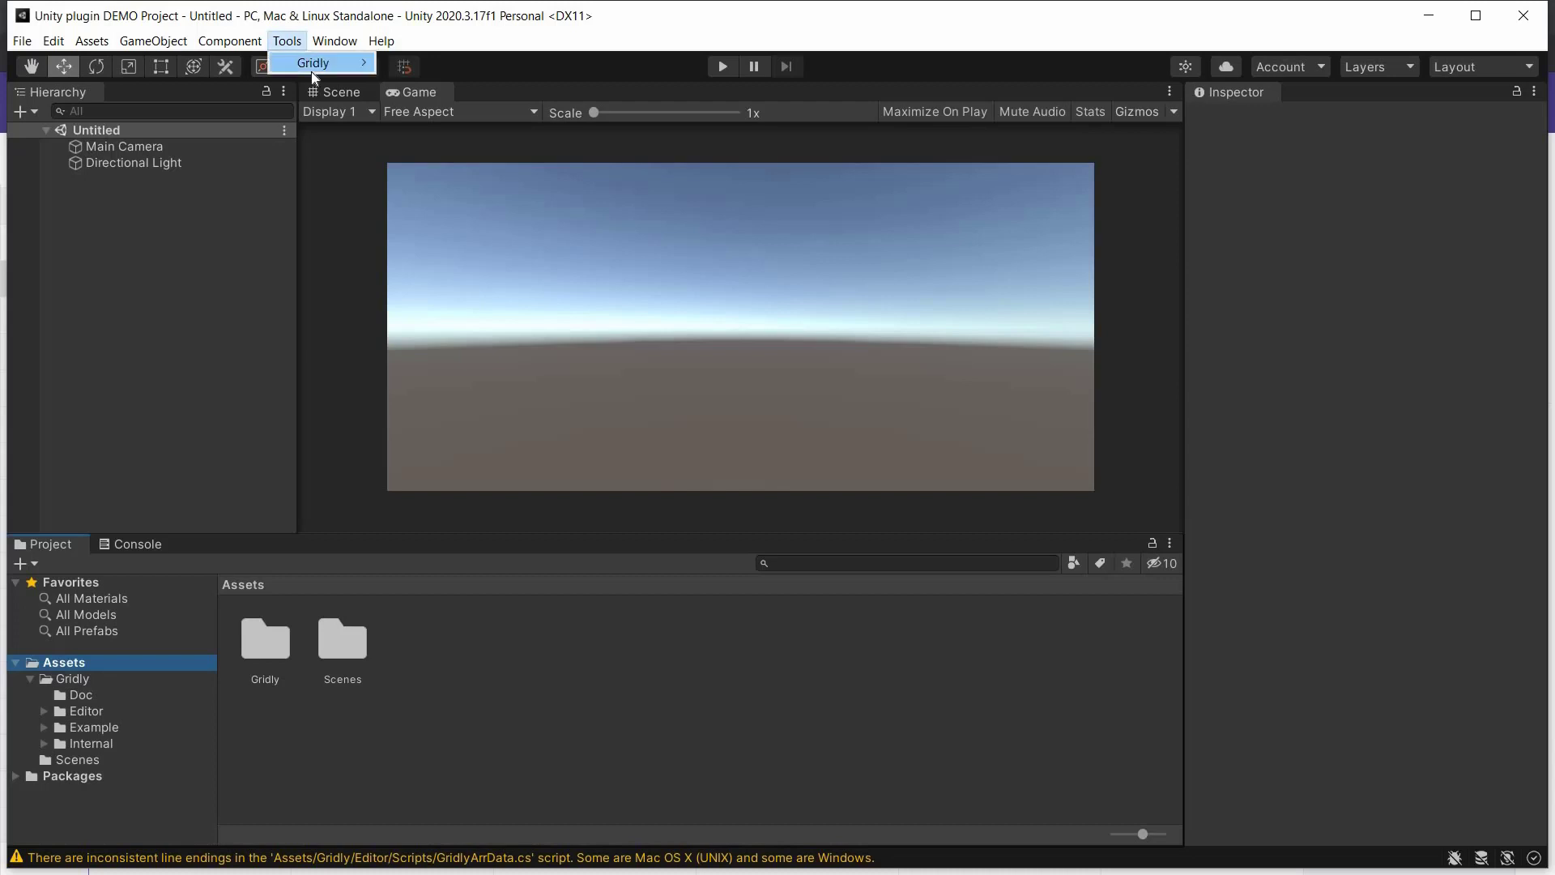
pyautogui.moveTo(323, 70)
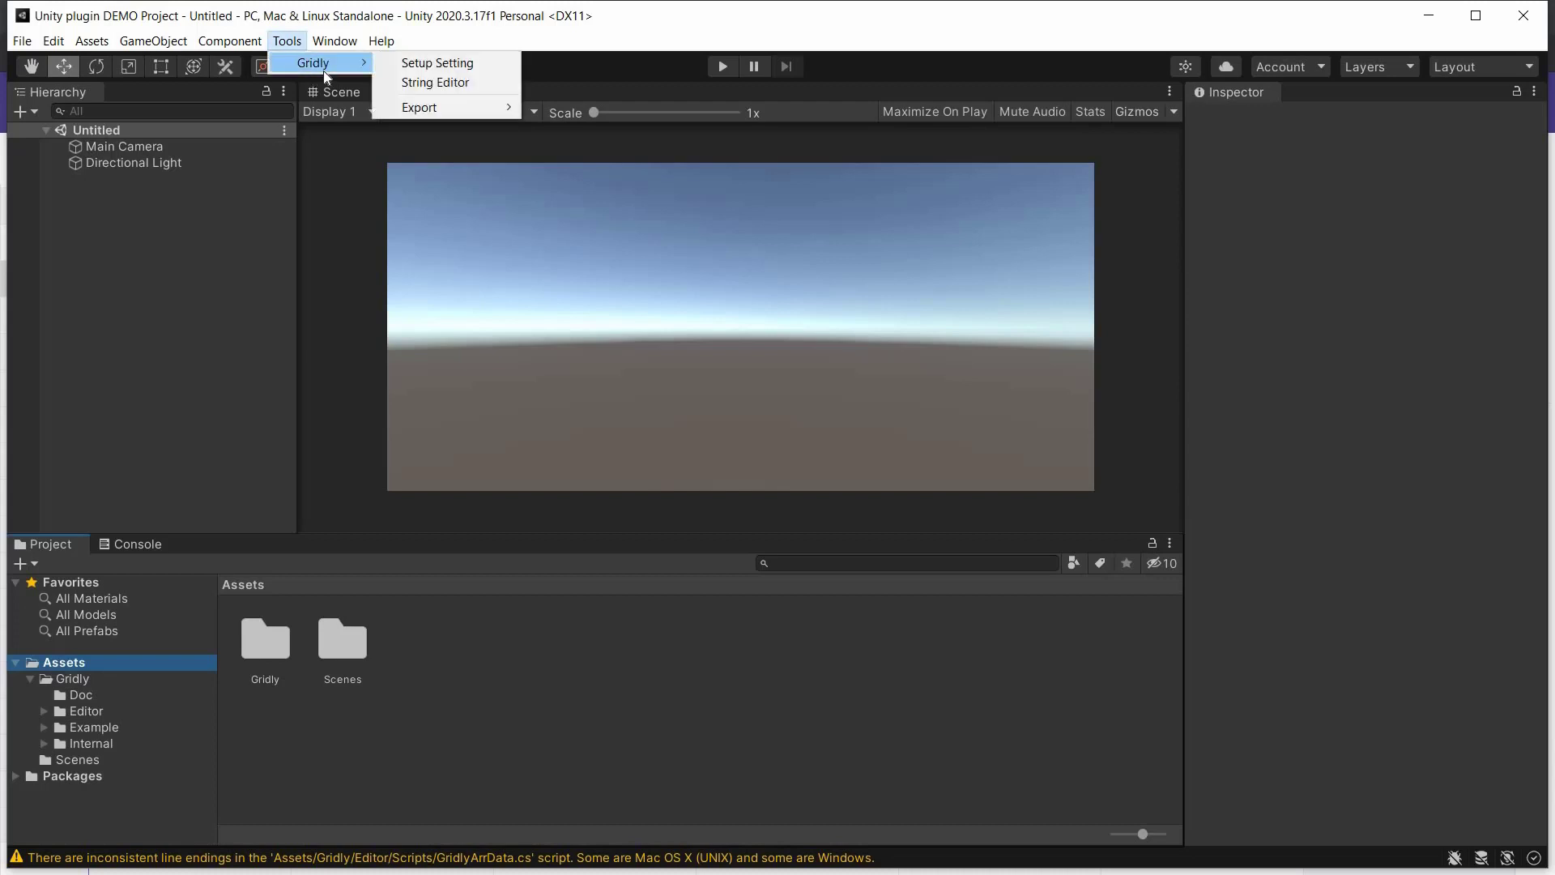
pyautogui.click(487, 68)
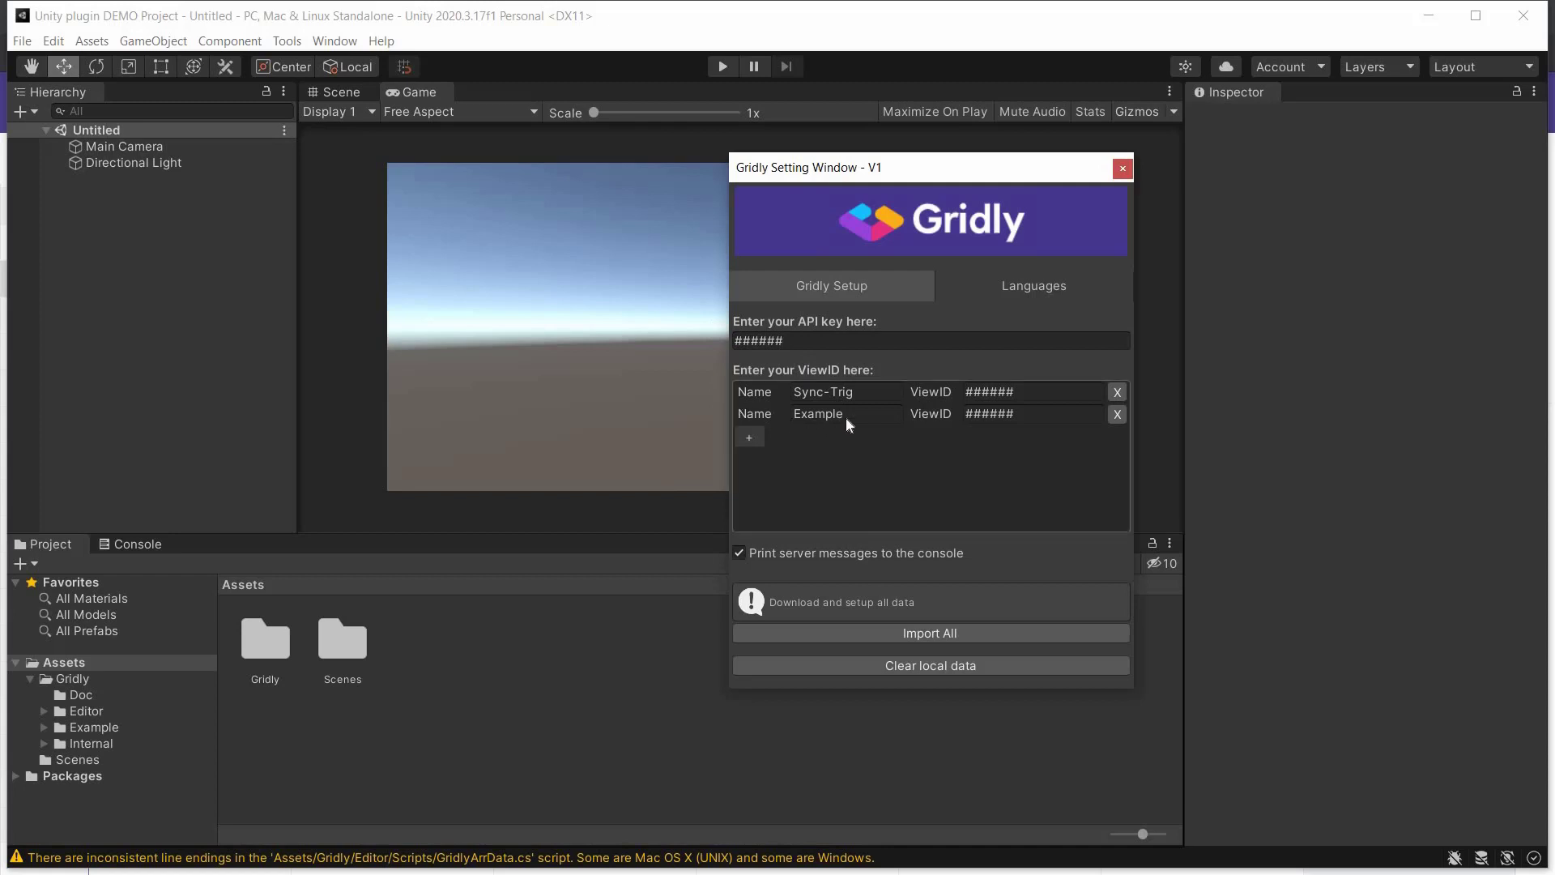
# Remove the Sync-Trig and Example ViewID entries and return to the Gridly grid in the browser
pyautogui.click(1119, 394)
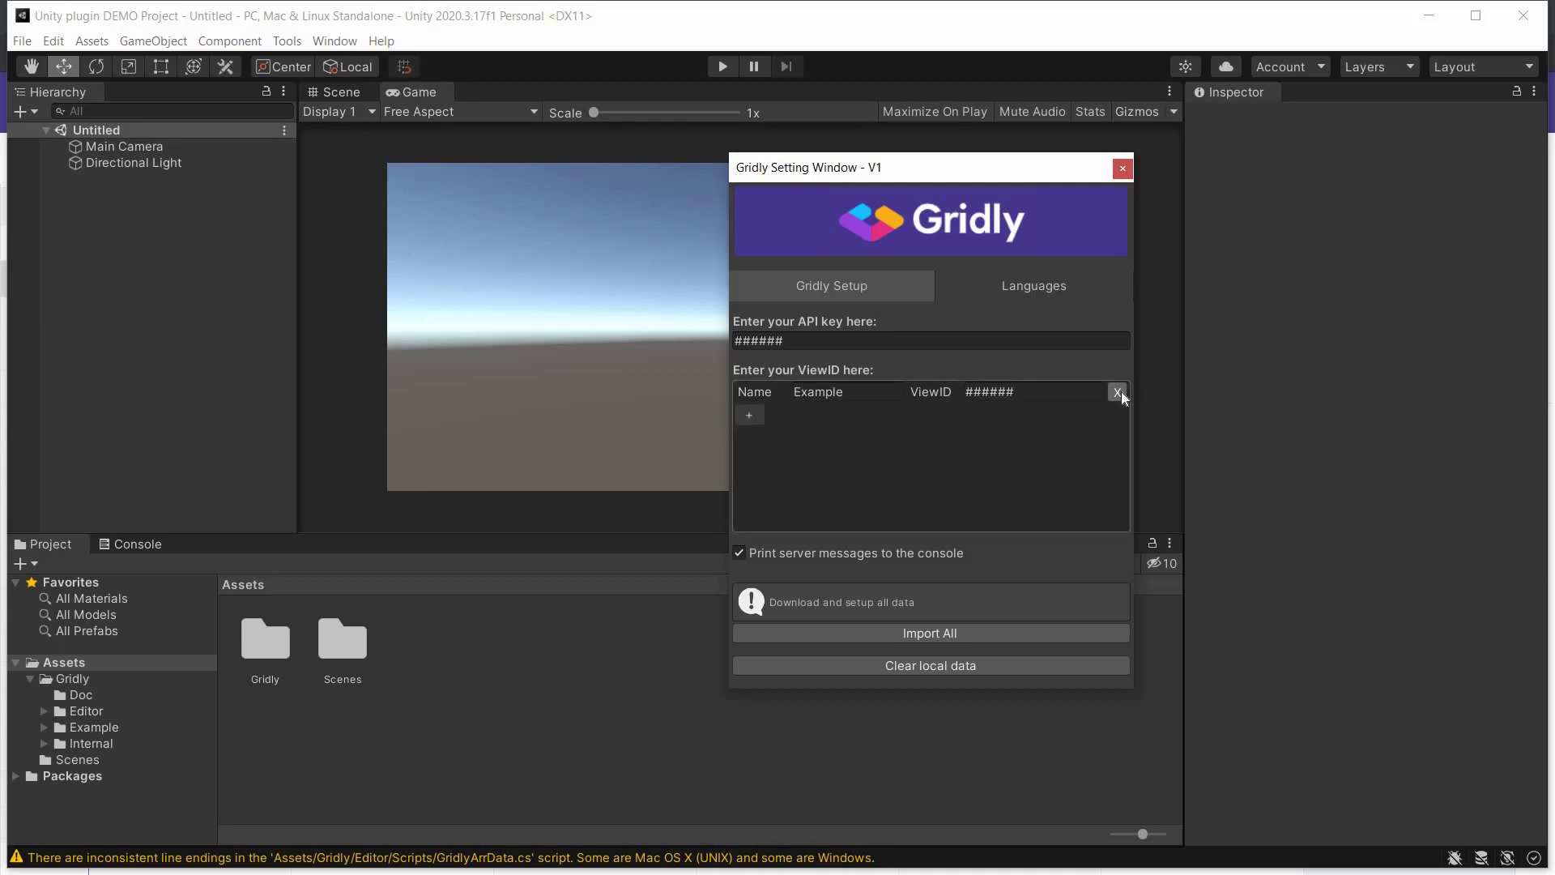
pyautogui.click(1119, 394)
pyautogui.press('alt')
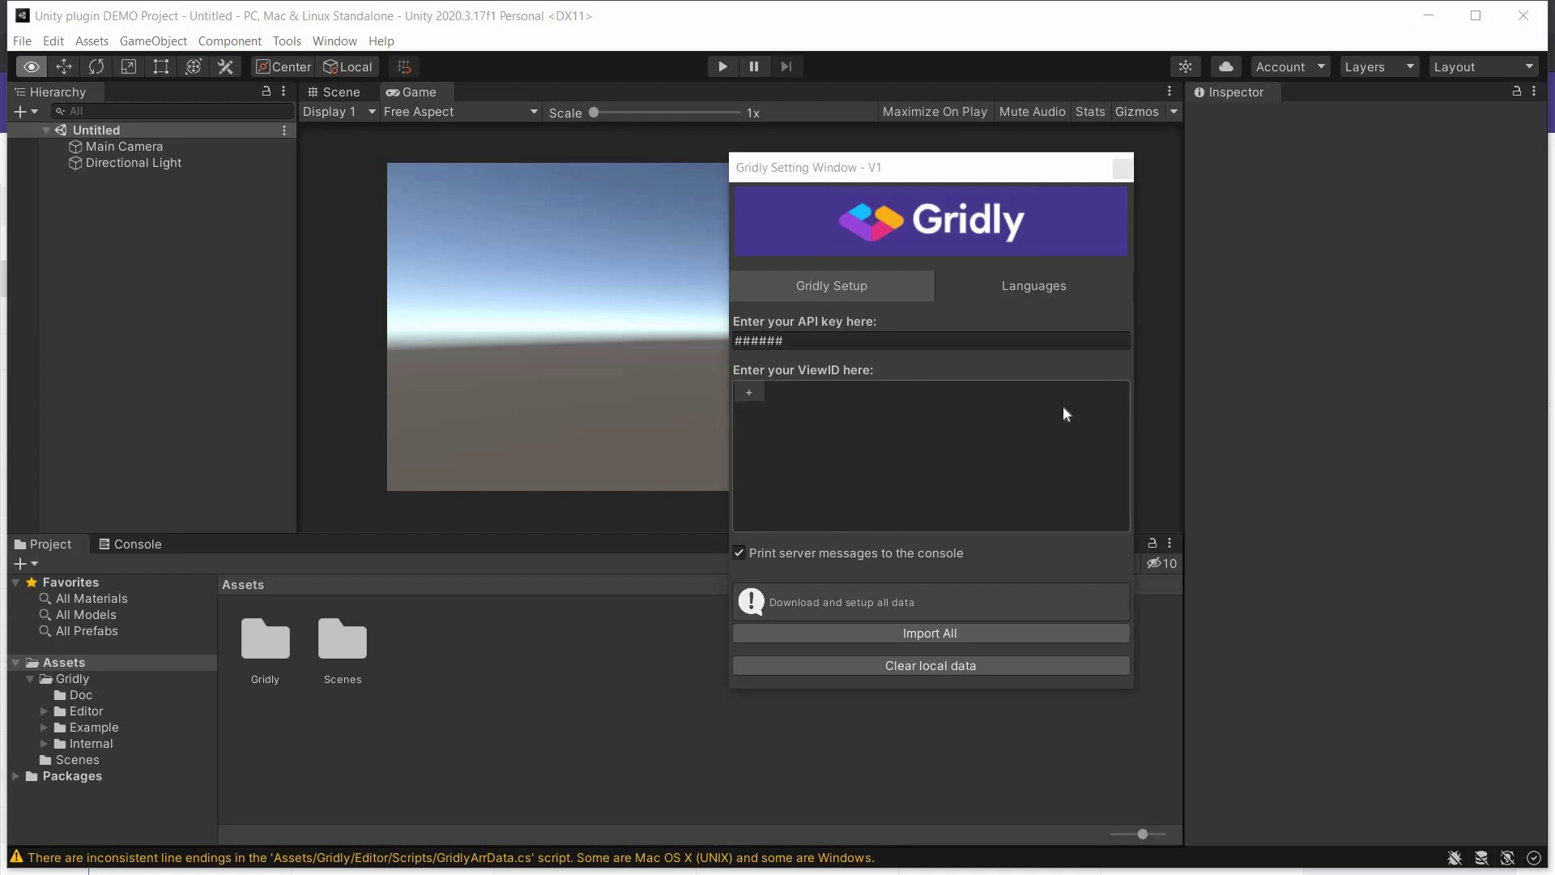
pyautogui.hotkey('alt', 'Tab')
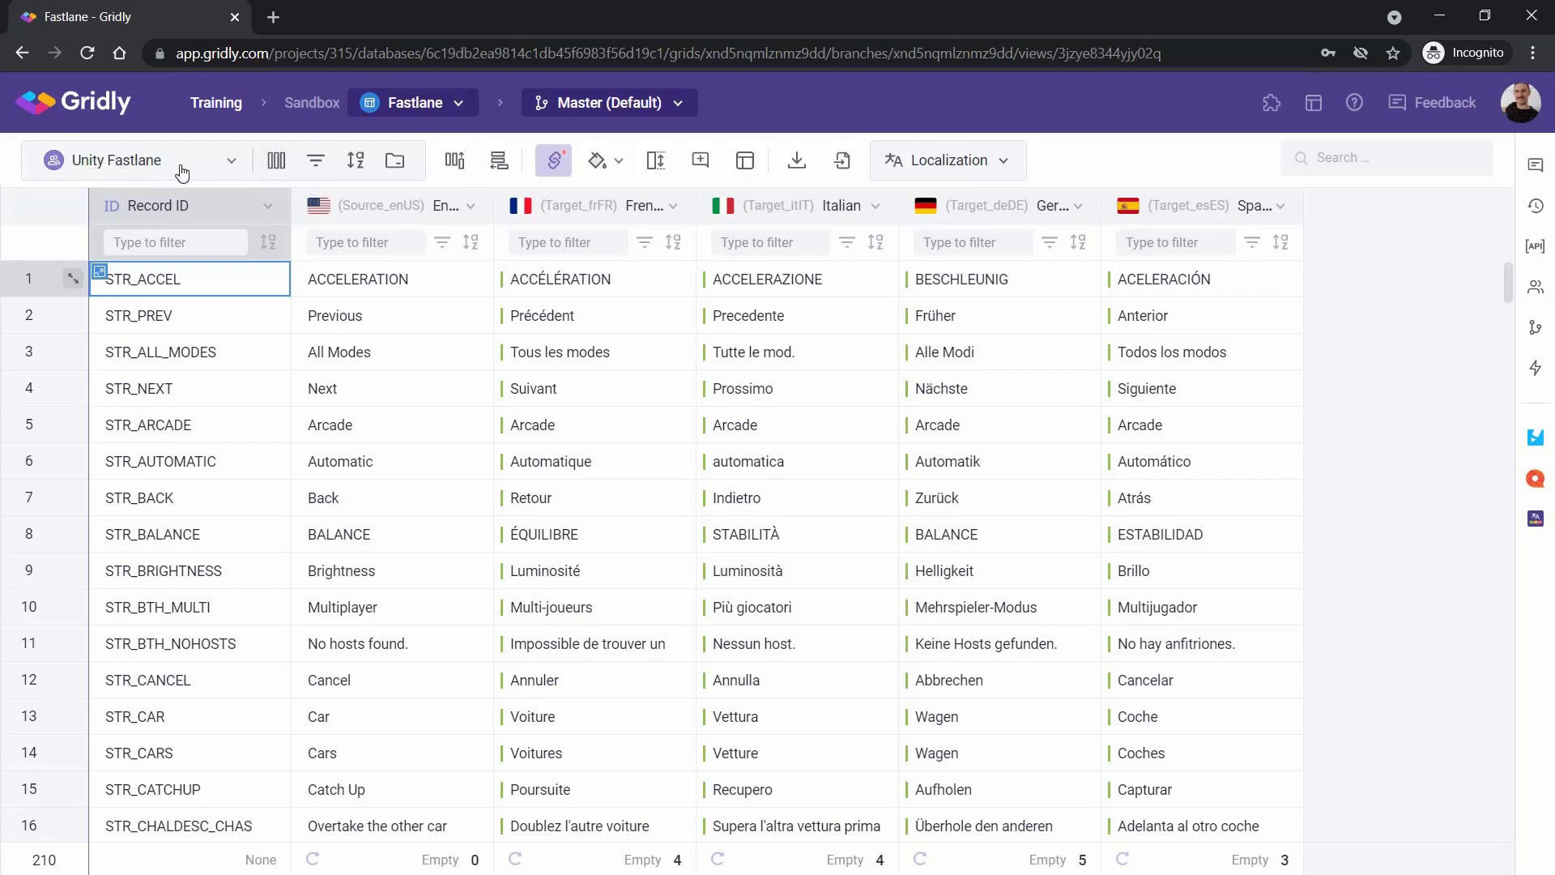
# Copy the view's API key from Gridly's API quick start panel and return to Unity
pyautogui.click(1535, 248)
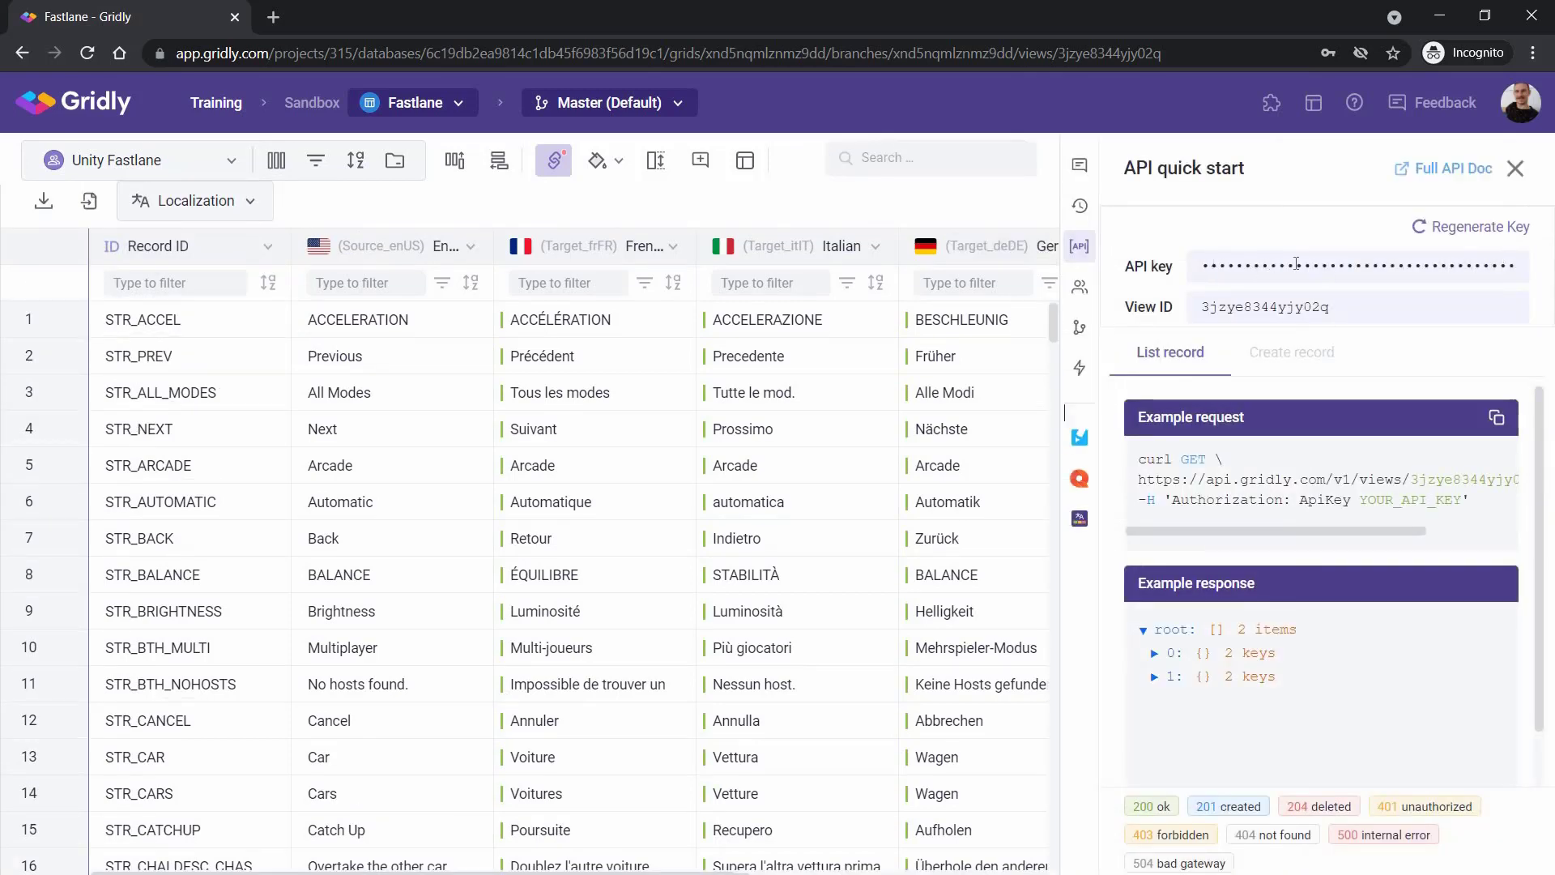
pyautogui.click(1424, 266)
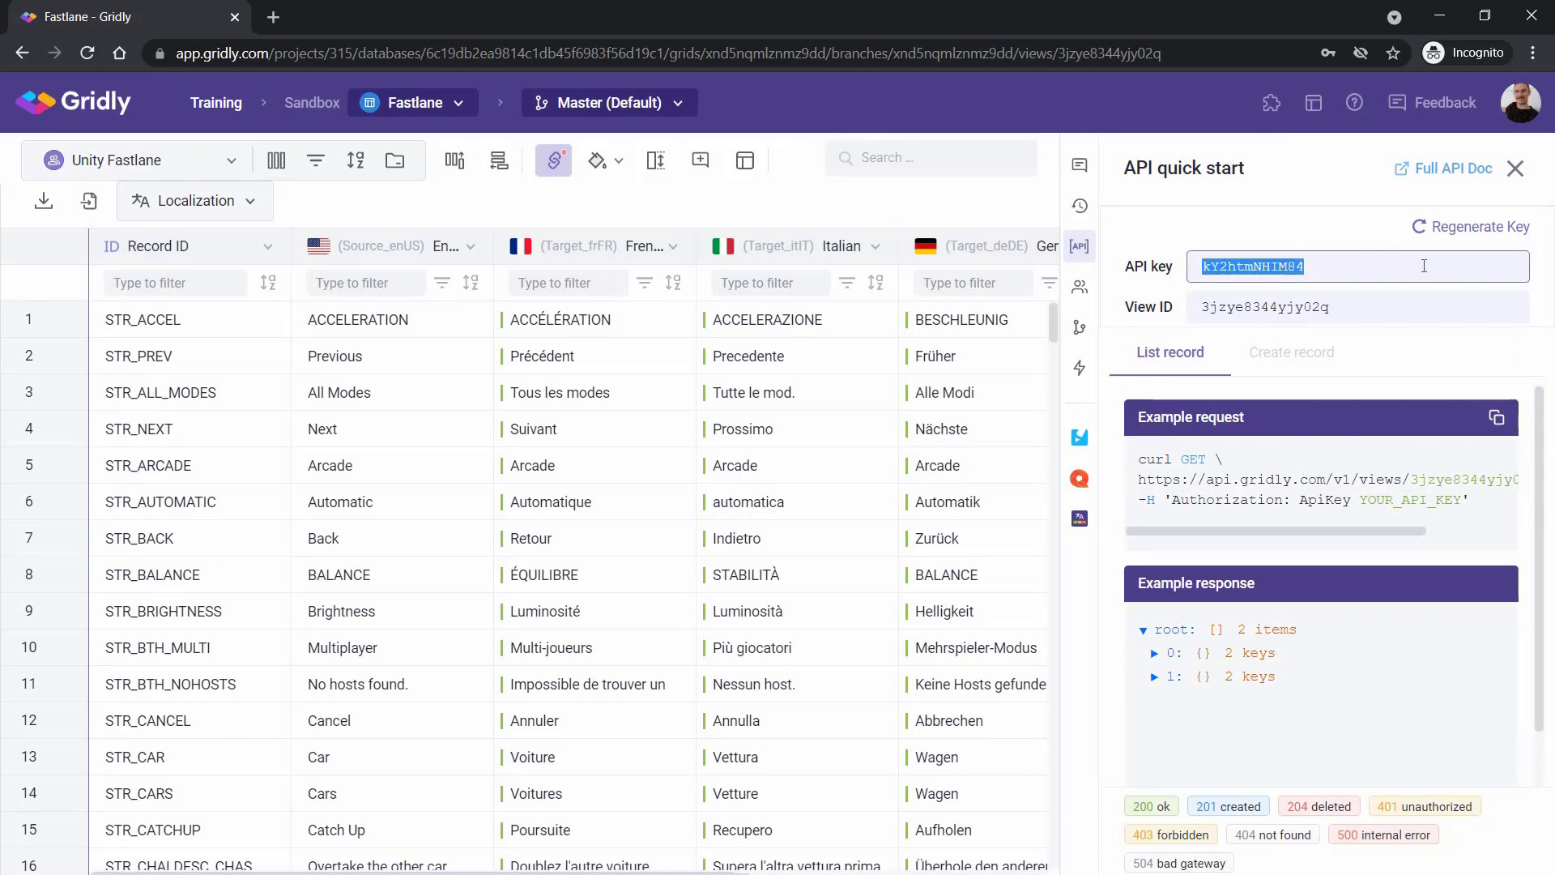
pyautogui.hotkey('ctrl', 'c')
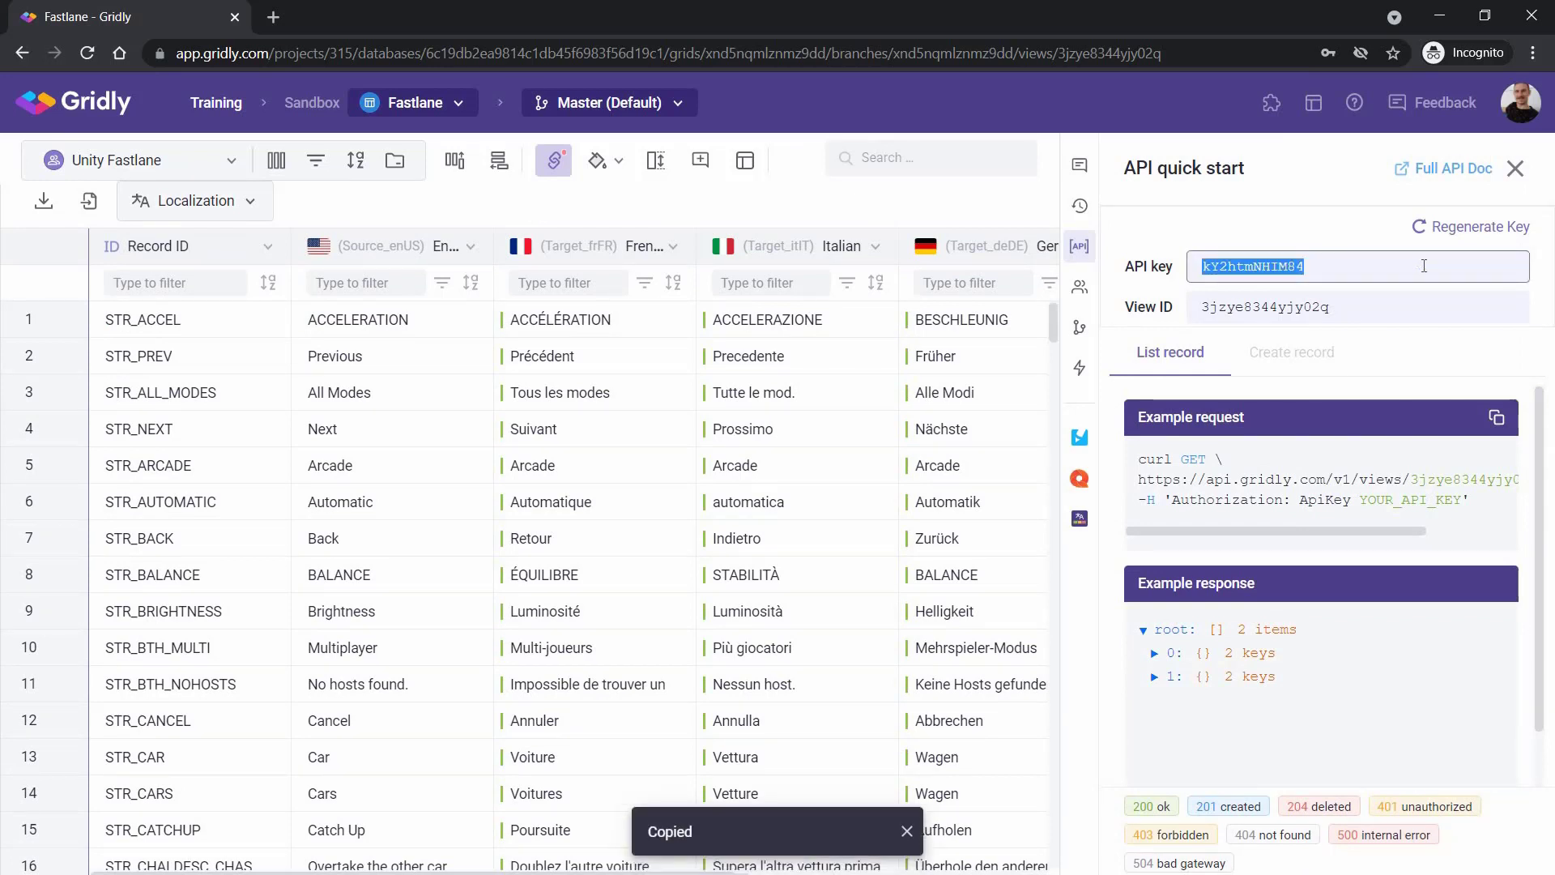
pyautogui.hotkey('alt', 'Tab')
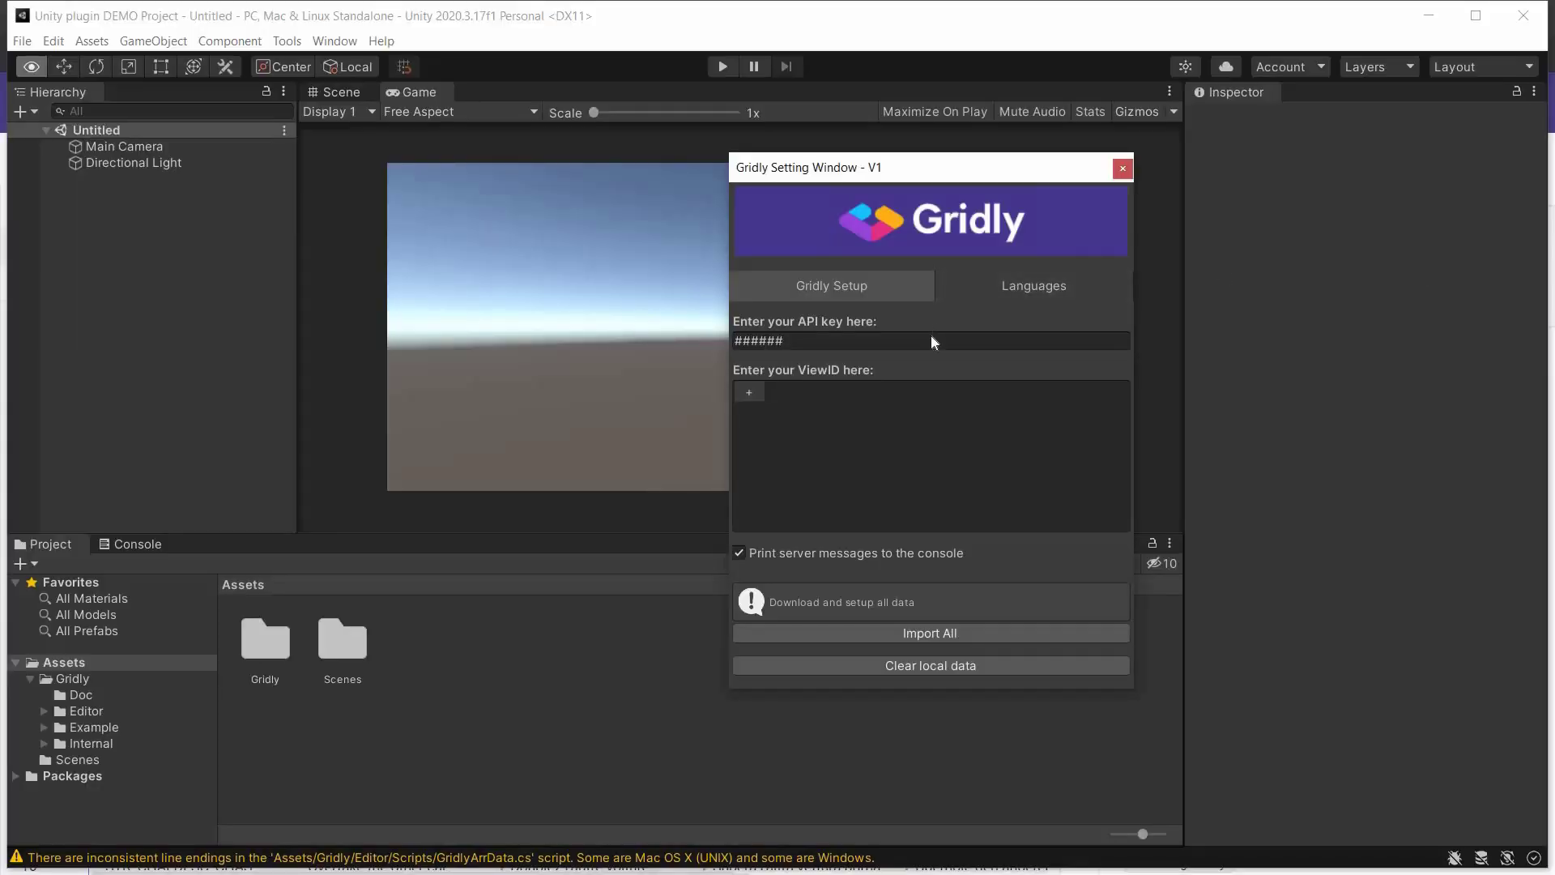
# Paste the API key into Unity's Gridly settings, then copy the grid's View ID from Gridly
pyautogui.click(932, 341)
pyautogui.hotkey('ctrl', 'v')
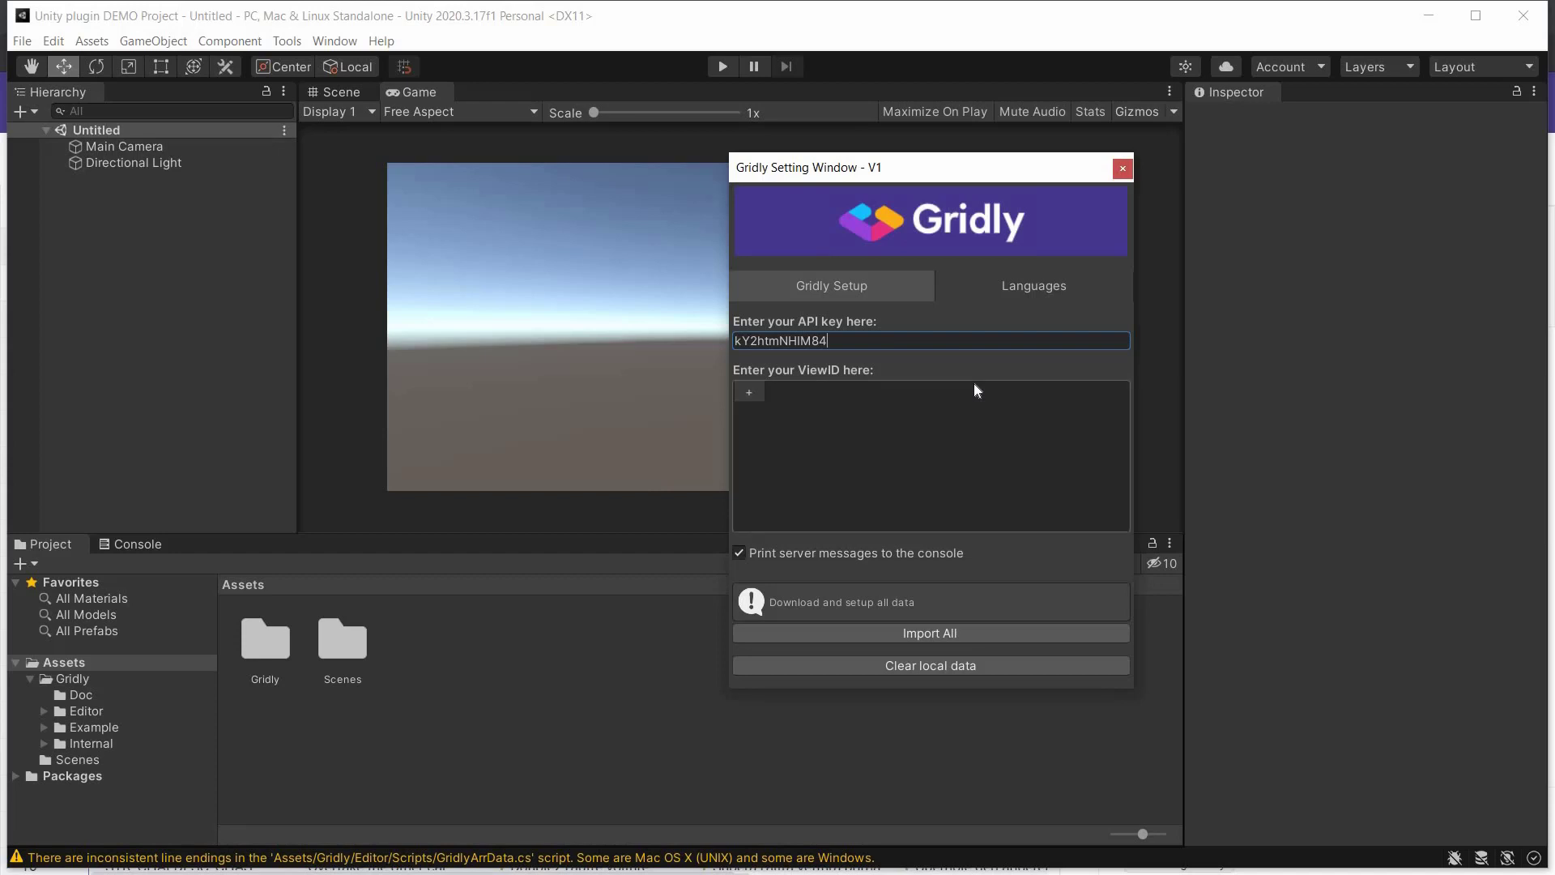
pyautogui.press('alt')
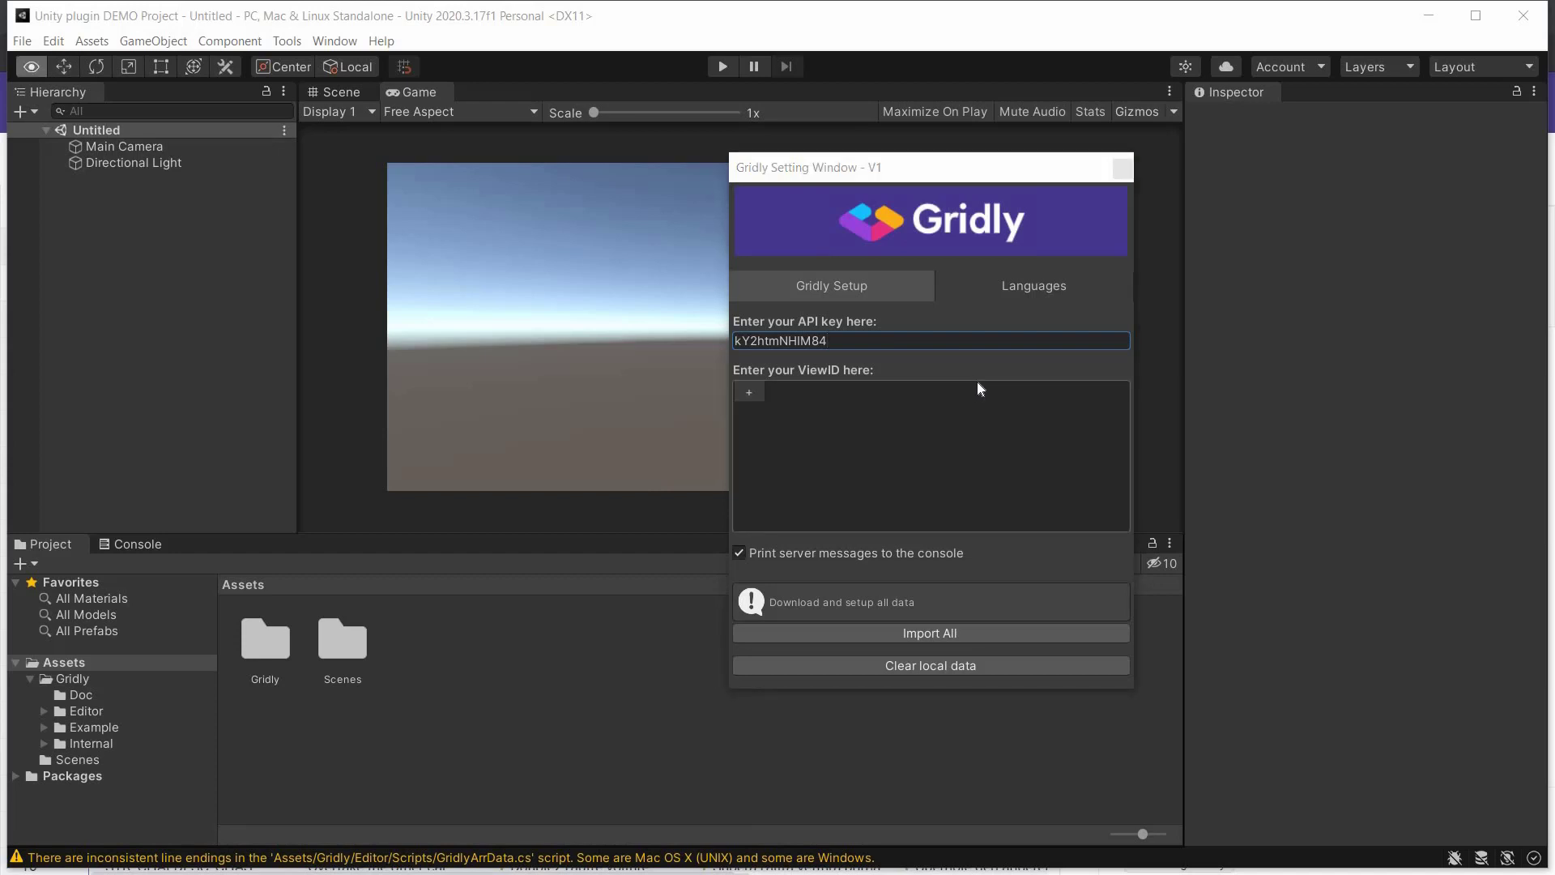
pyautogui.hotkey('alt', 'Tab')
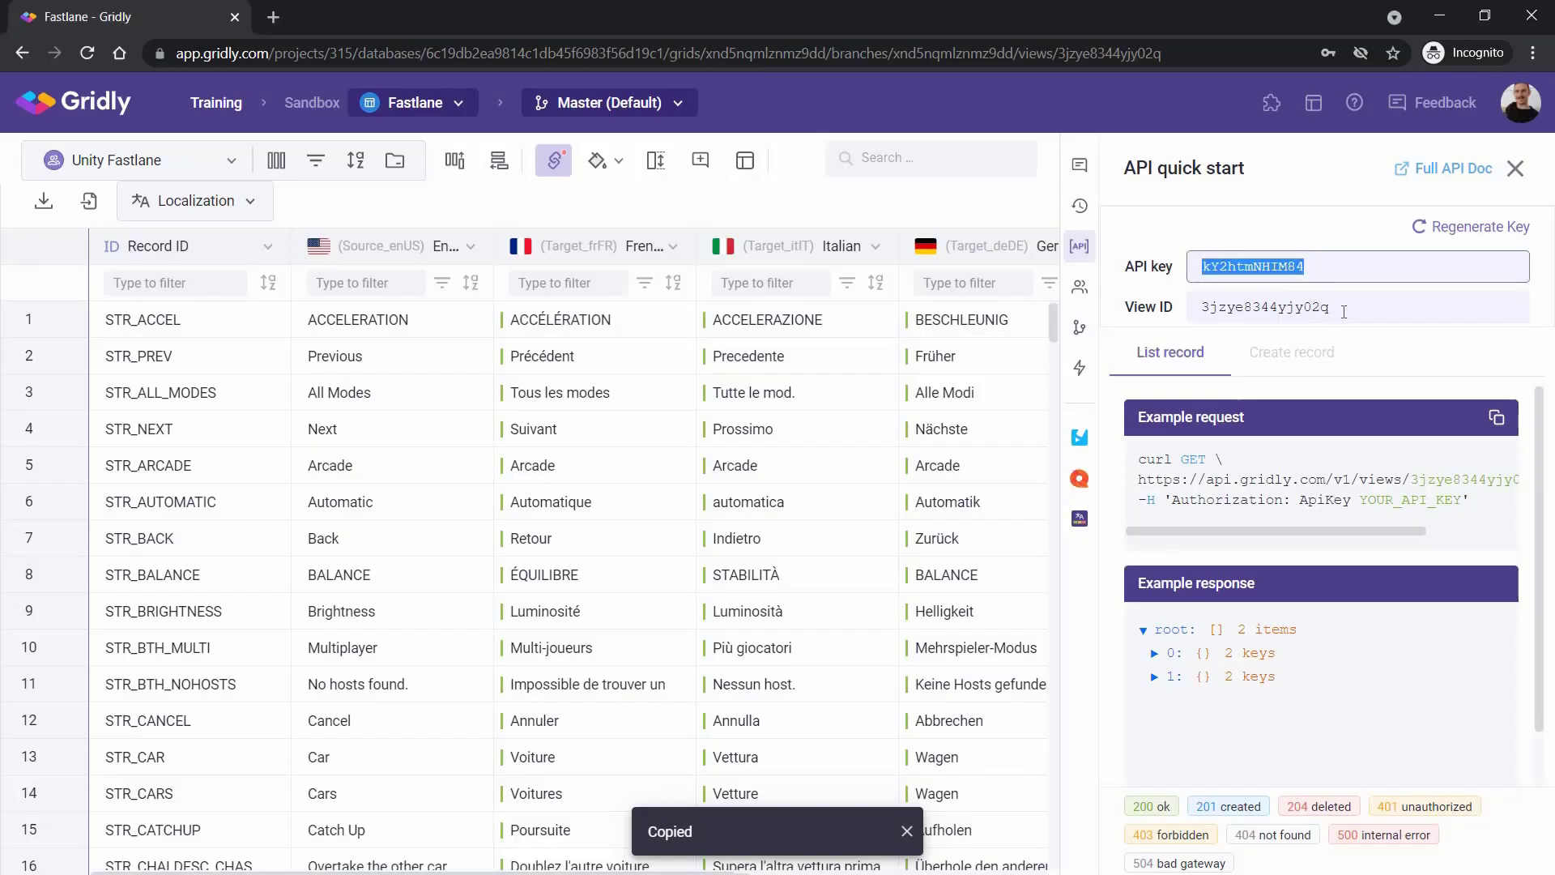
pyautogui.click(1343, 312)
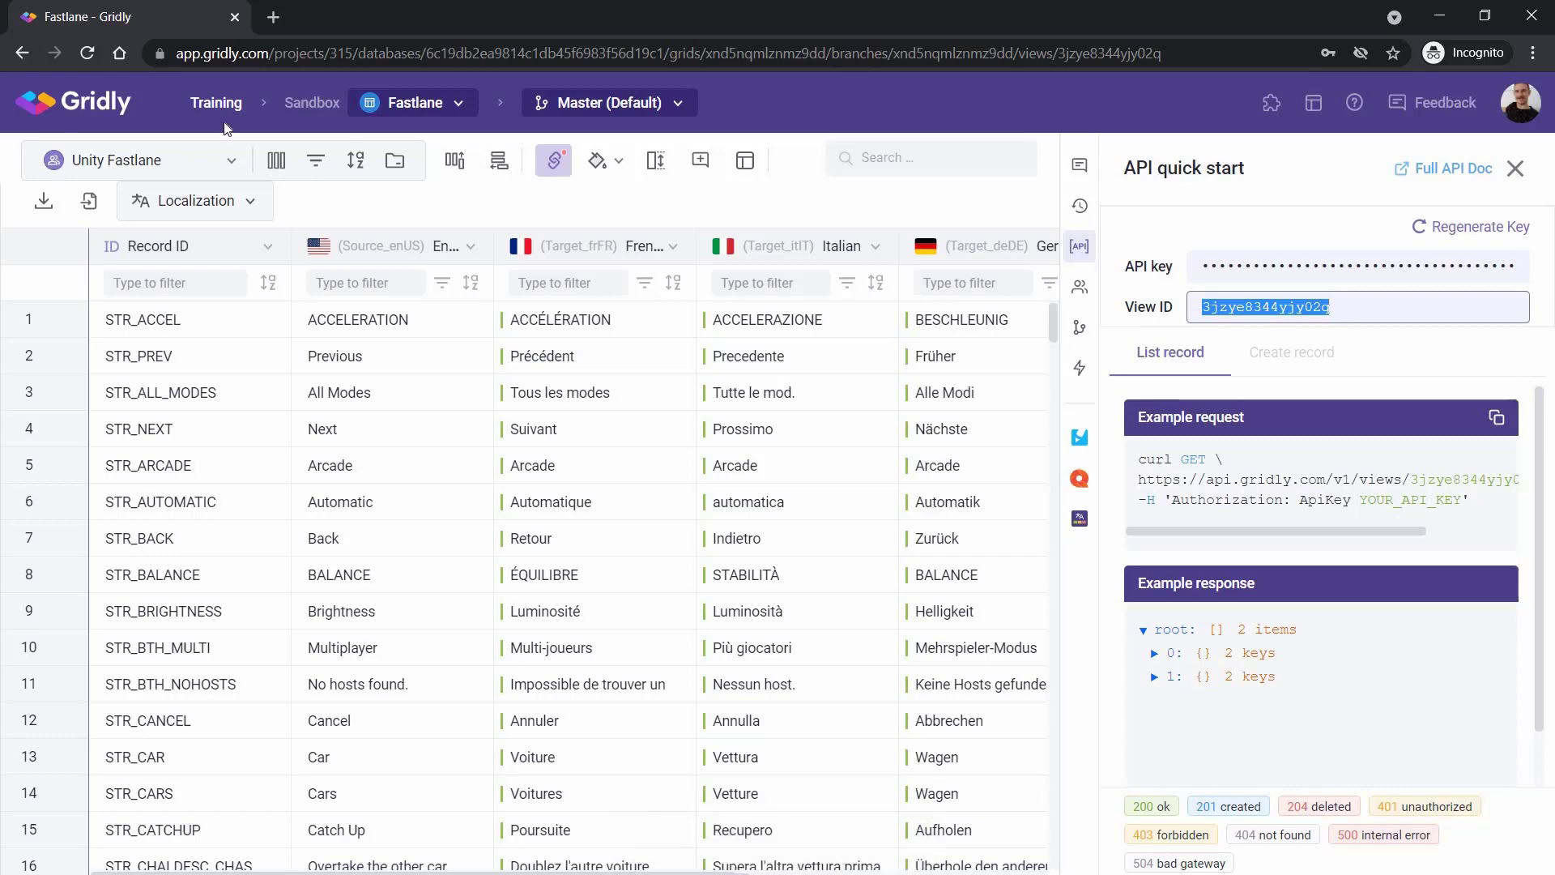
pyautogui.hotkey('ctrl', 'c')
pyautogui.press('alt')
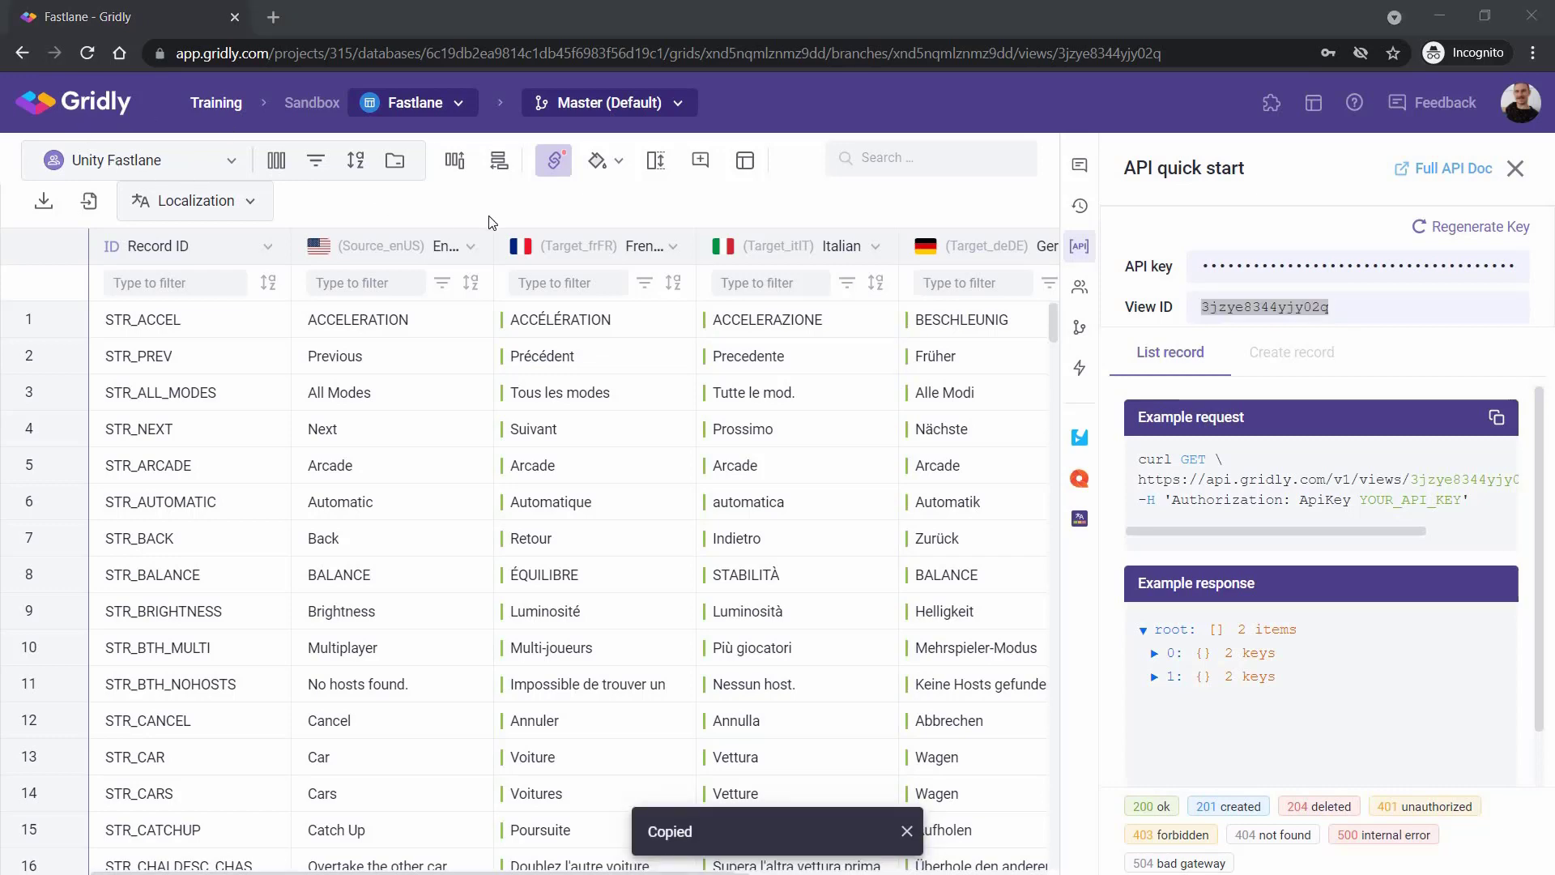
pyautogui.hotkey('alt', 'Tab')
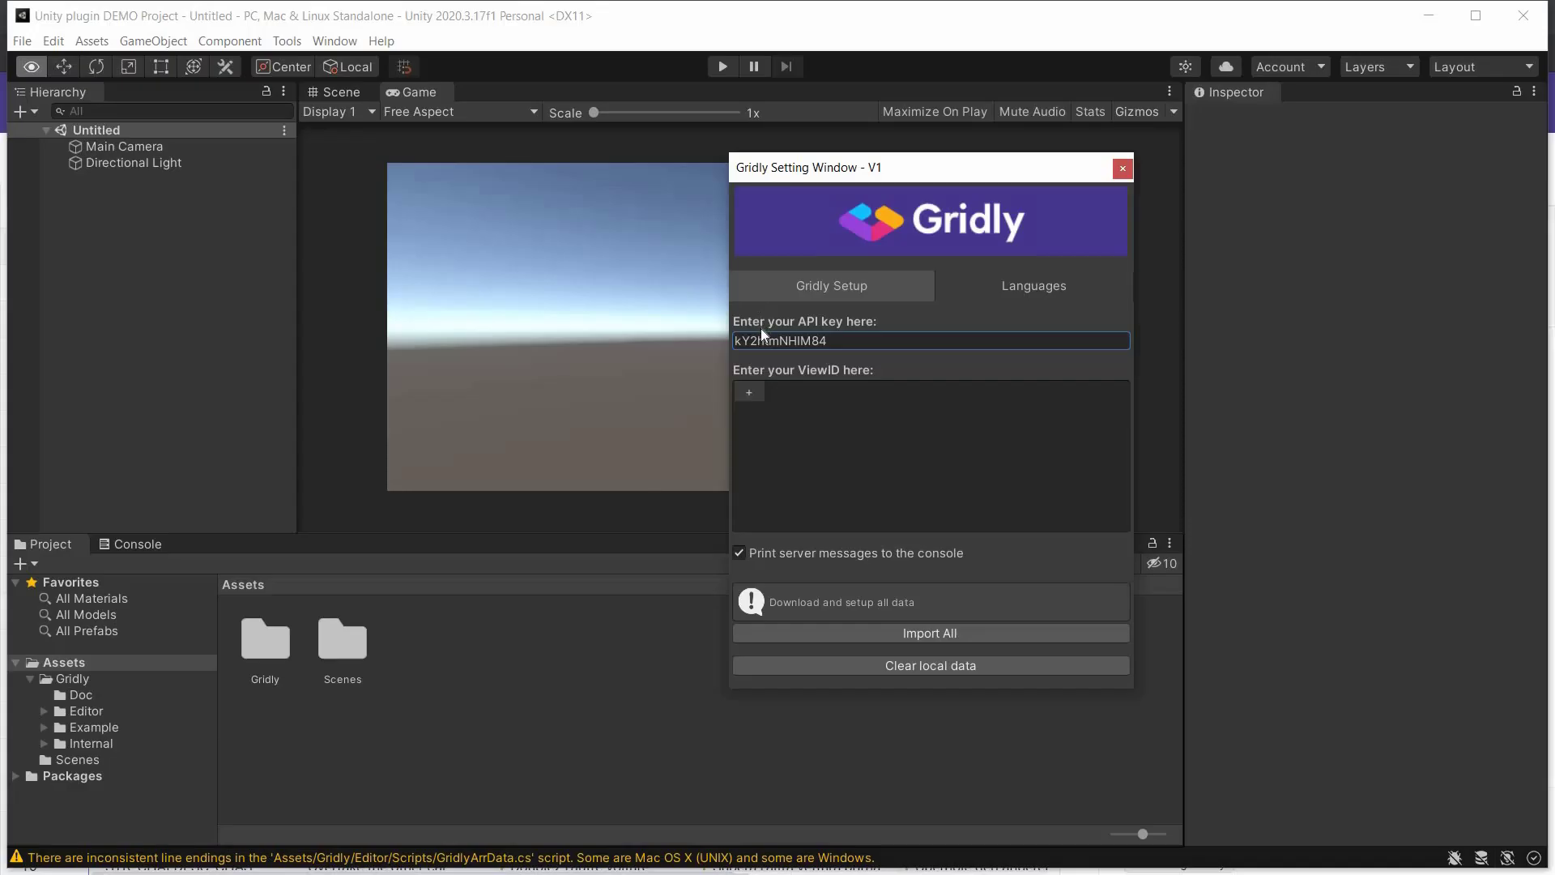
# Add a ViewID entry named Fastlane holding the copied View ID
pyautogui.click(743, 388)
pyautogui.click(839, 392)
pyautogui.write('Fa')
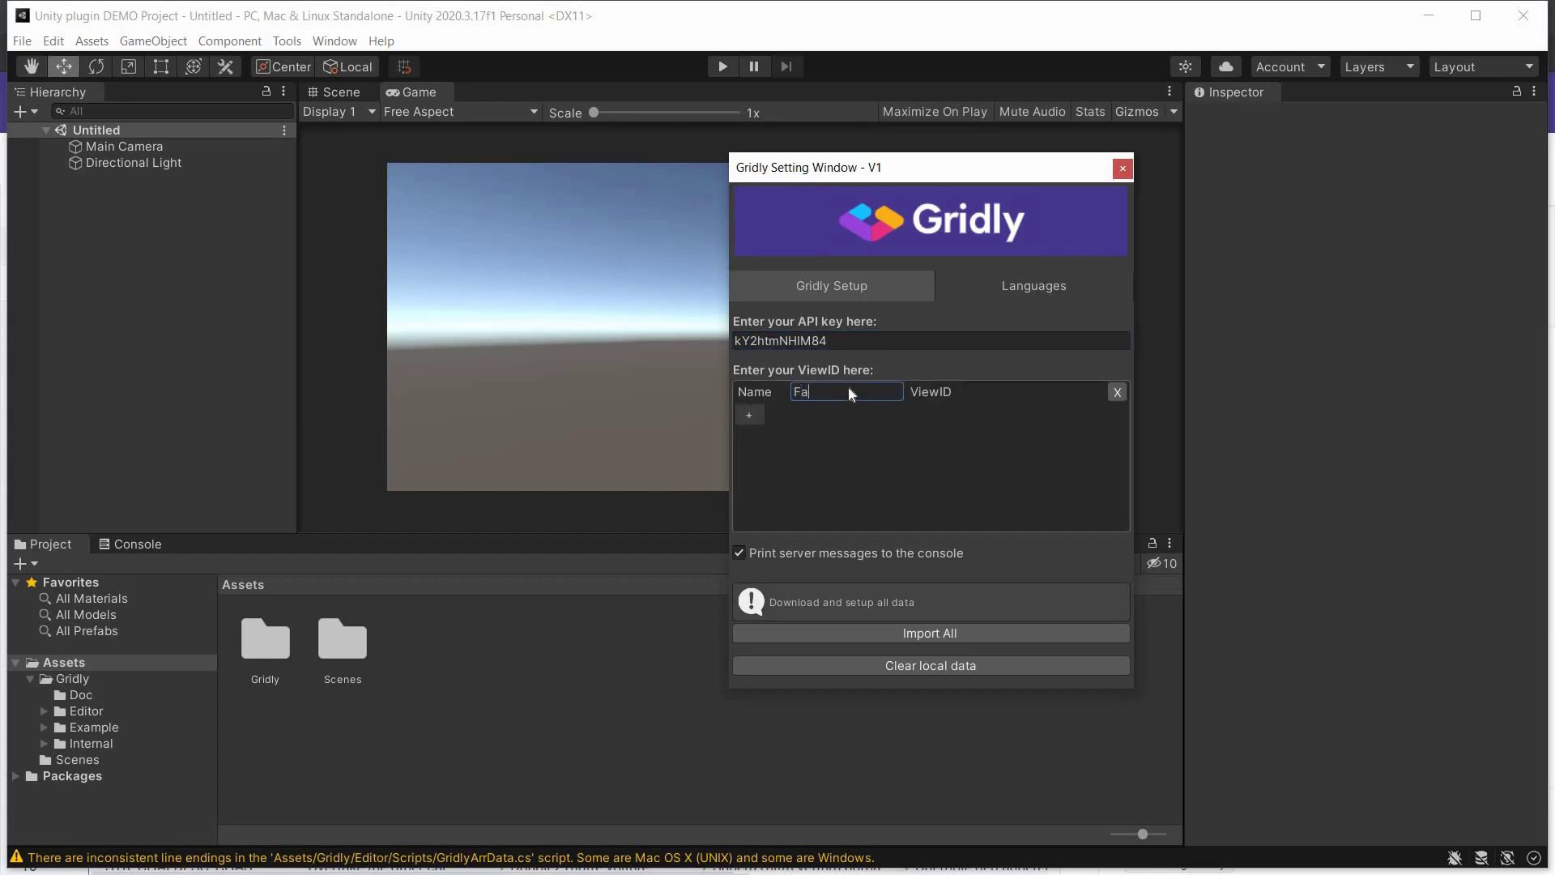
pyautogui.write('stlane')
pyautogui.click(990, 390)
pyautogui.hotkey('ctrl', 'v')
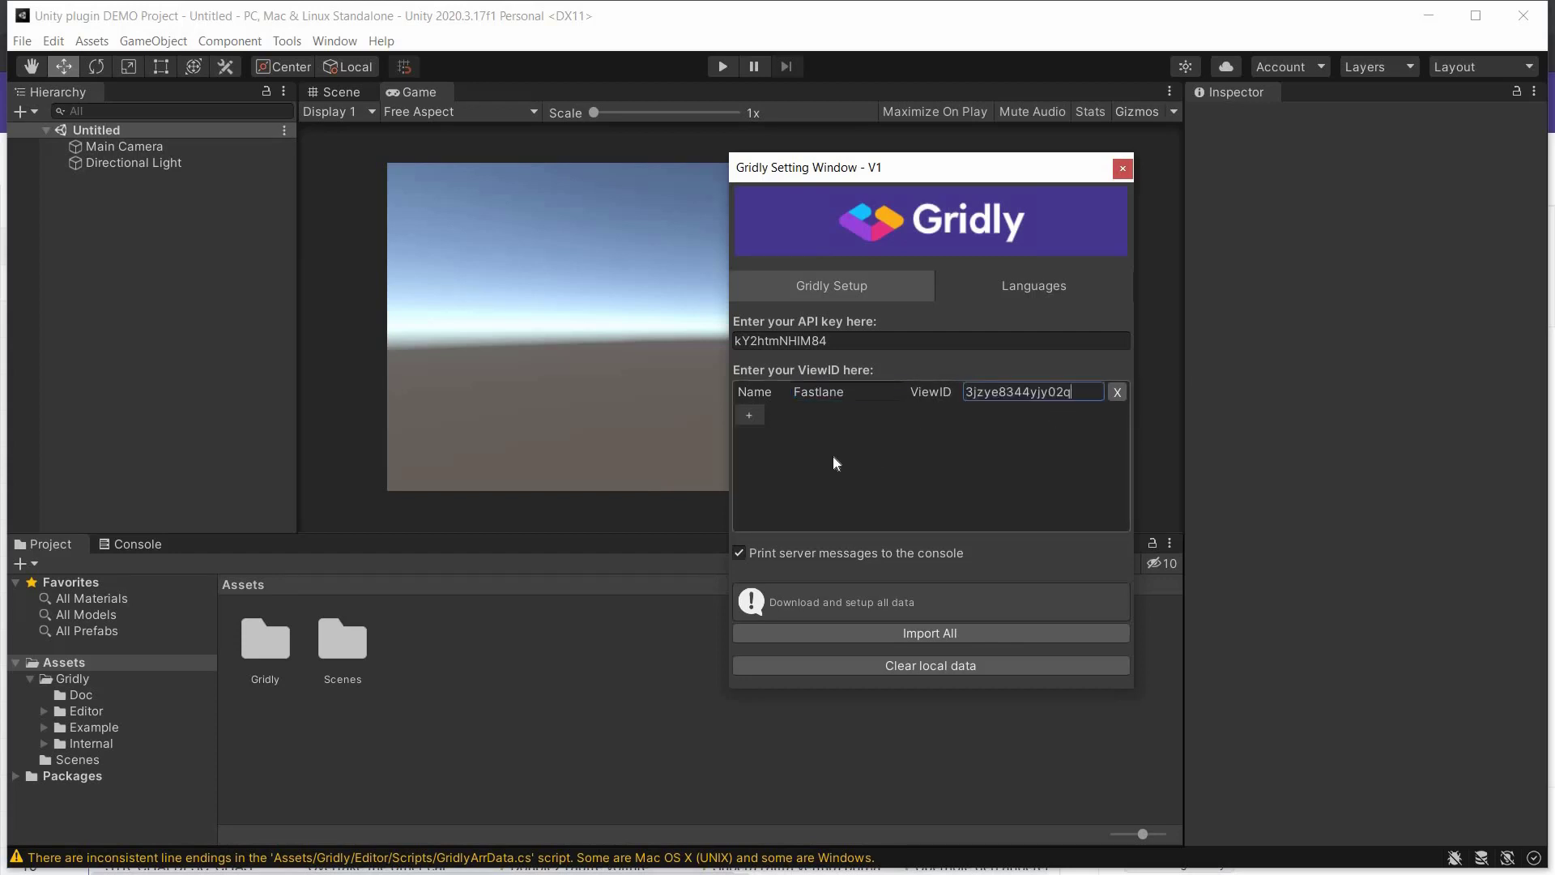
# Add two extra empty ViewID rows, then delete both again
pyautogui.click(749, 417)
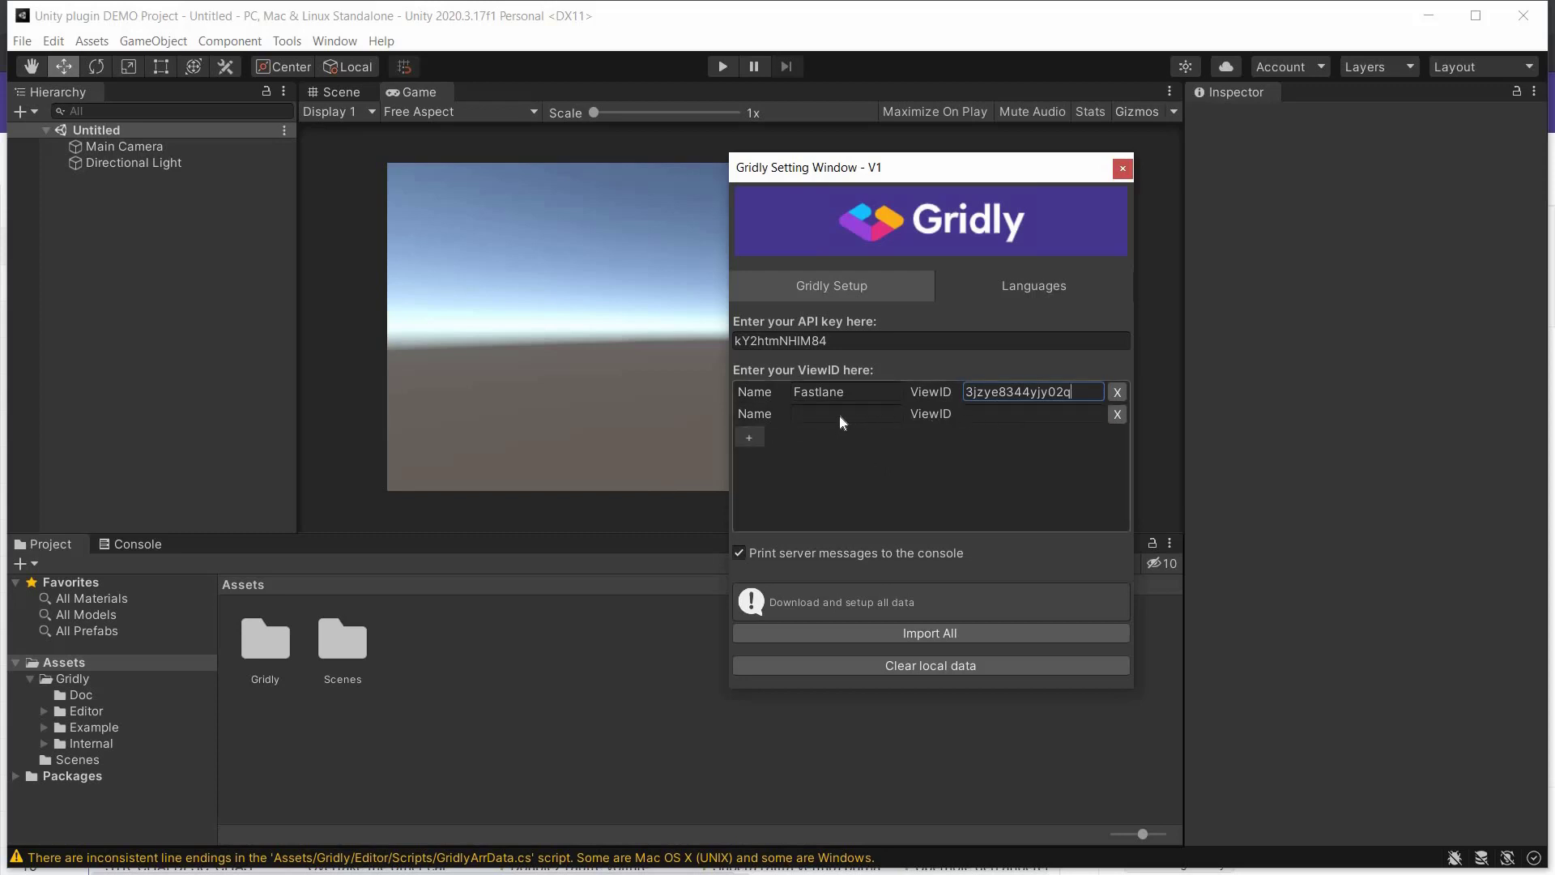
pyautogui.click(760, 436)
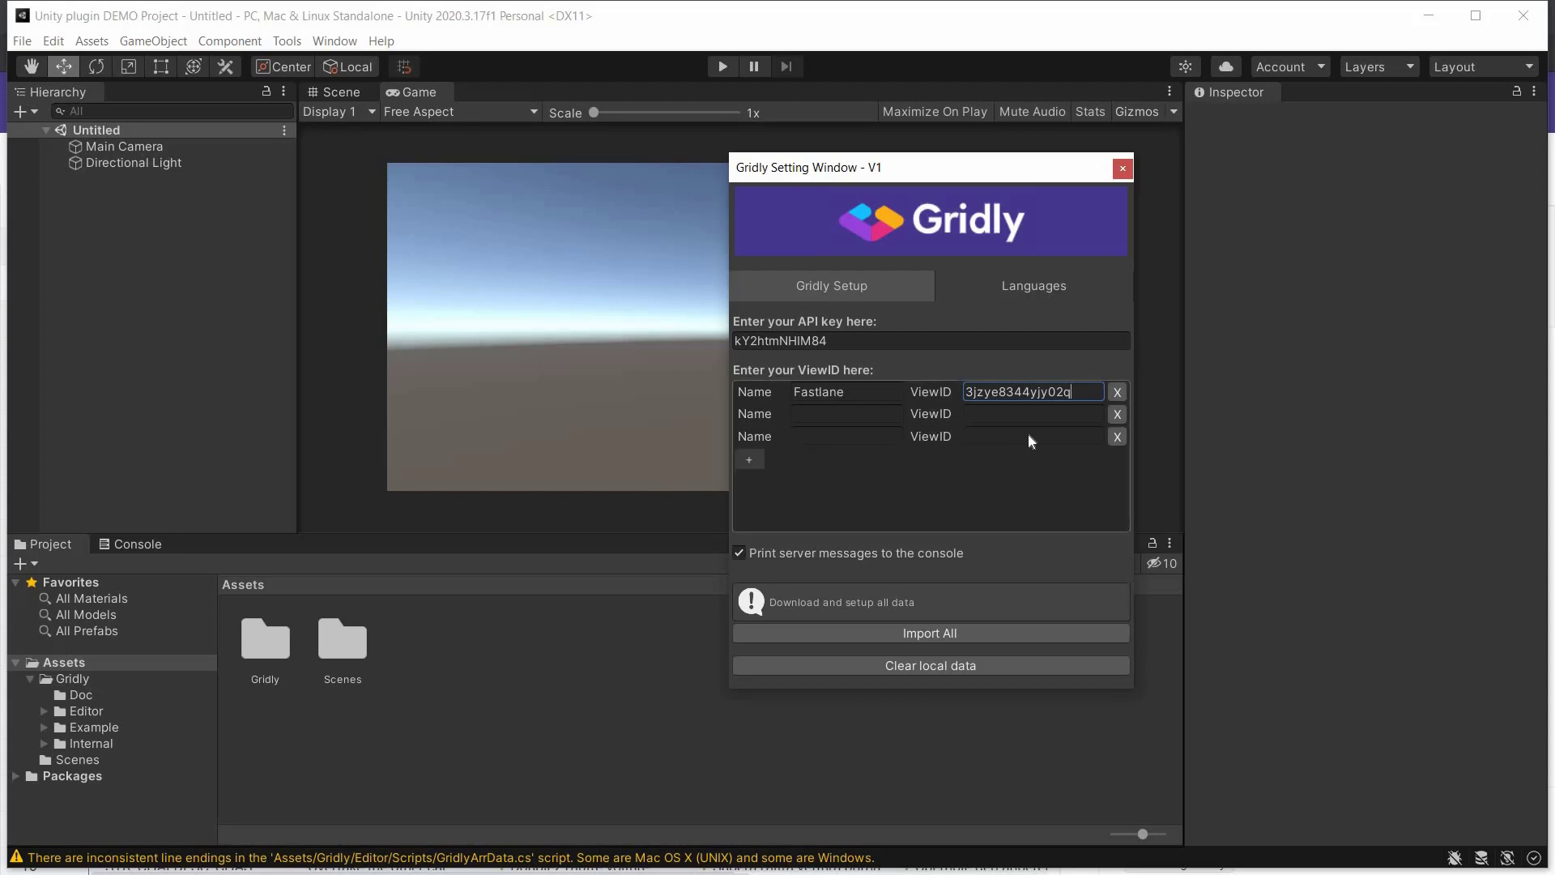
pyautogui.click(1117, 415)
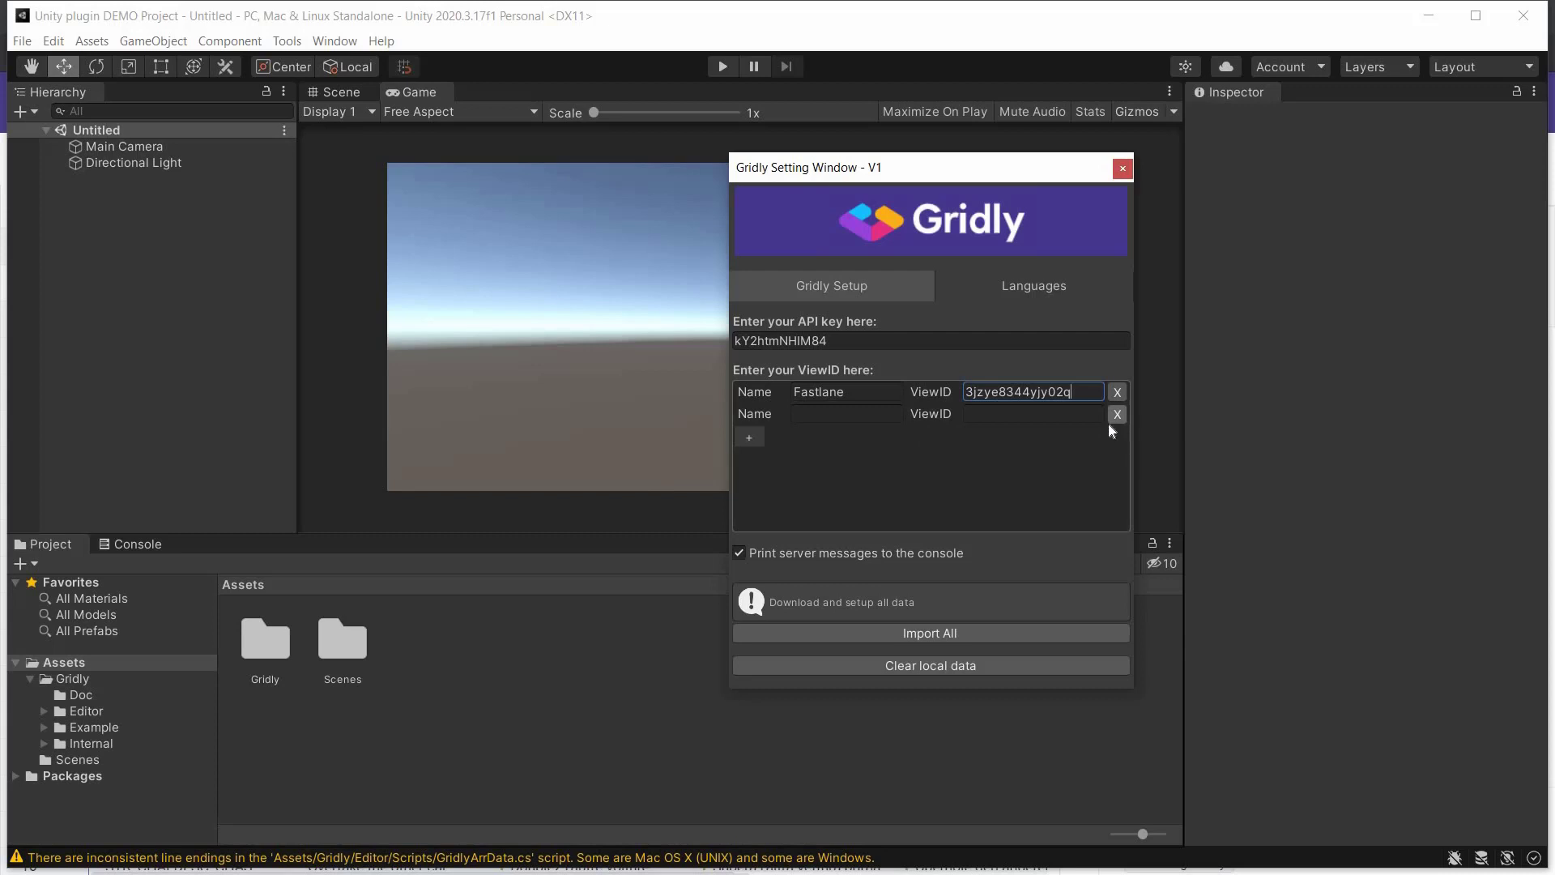
pyautogui.click(1114, 416)
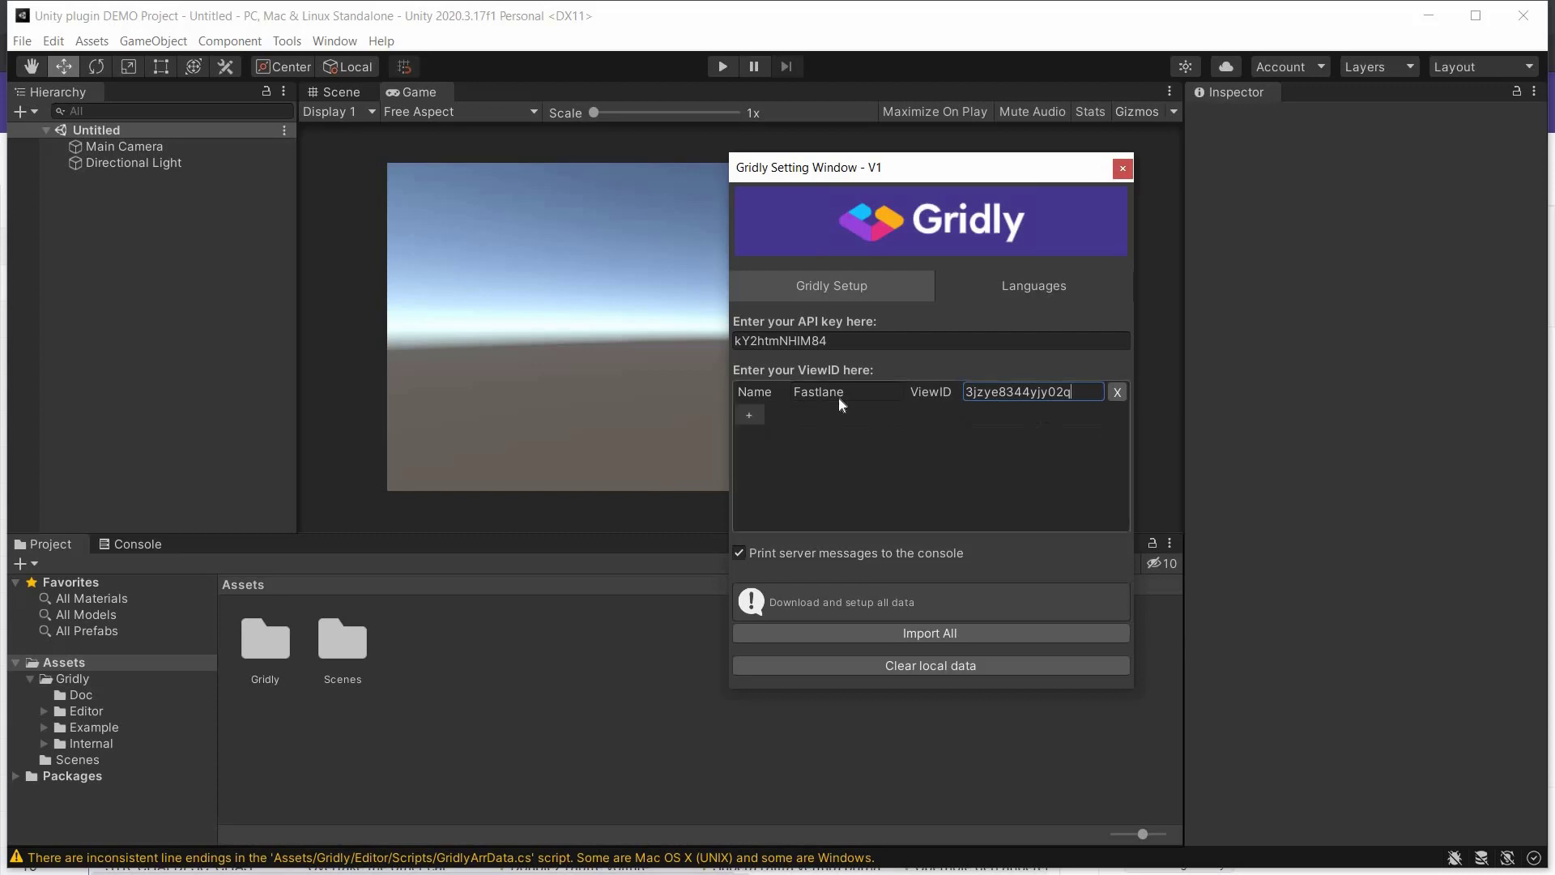
# In the Languages tab, delete the vietnam language and confirm with Yes
pyautogui.click(1044, 286)
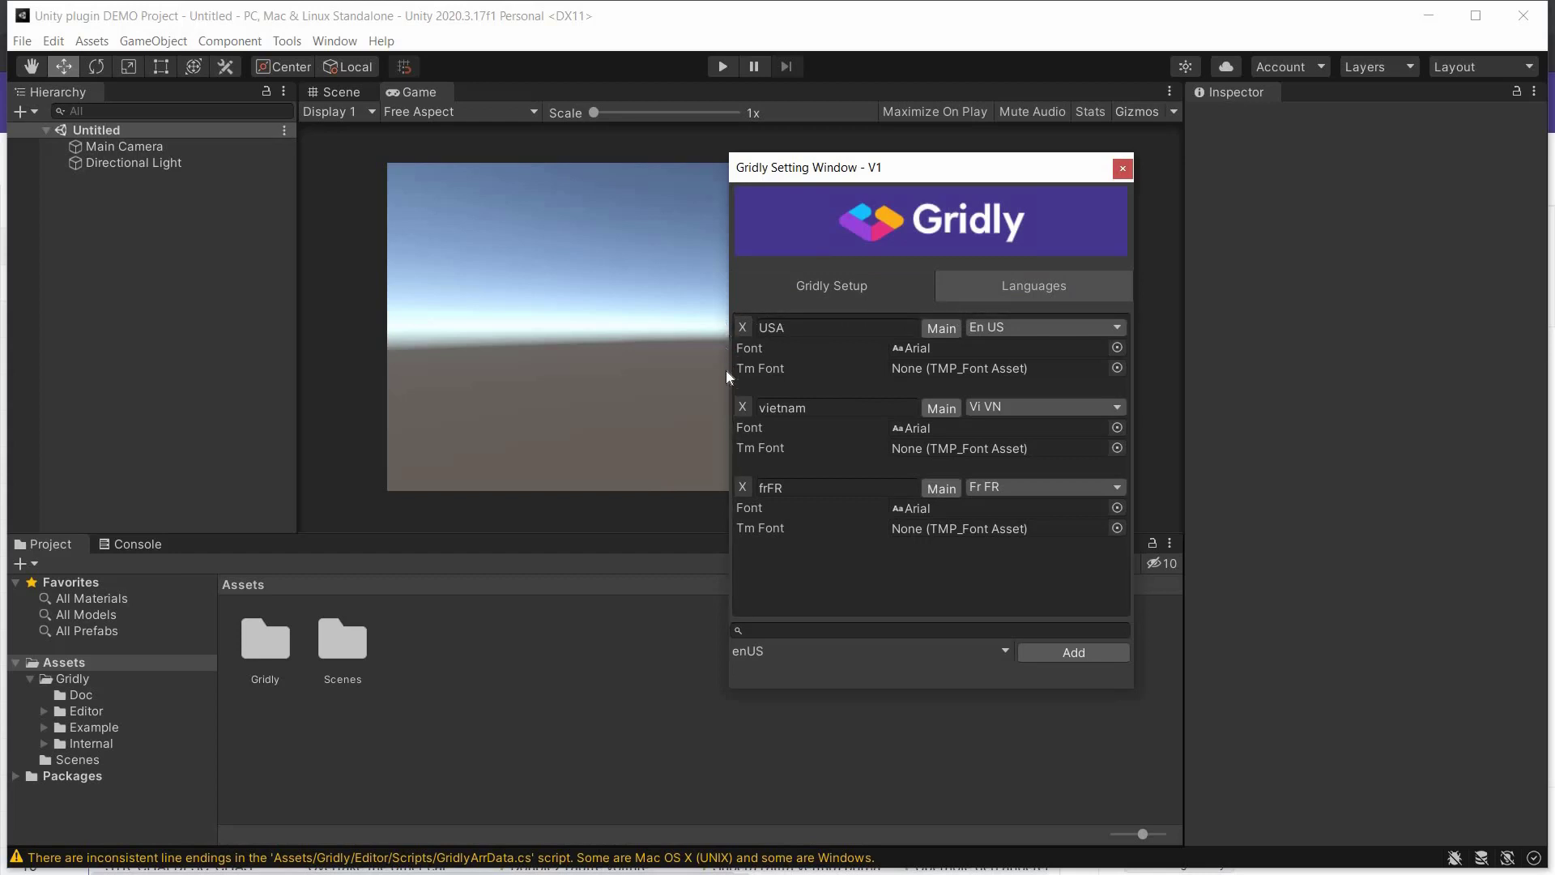
pyautogui.click(743, 409)
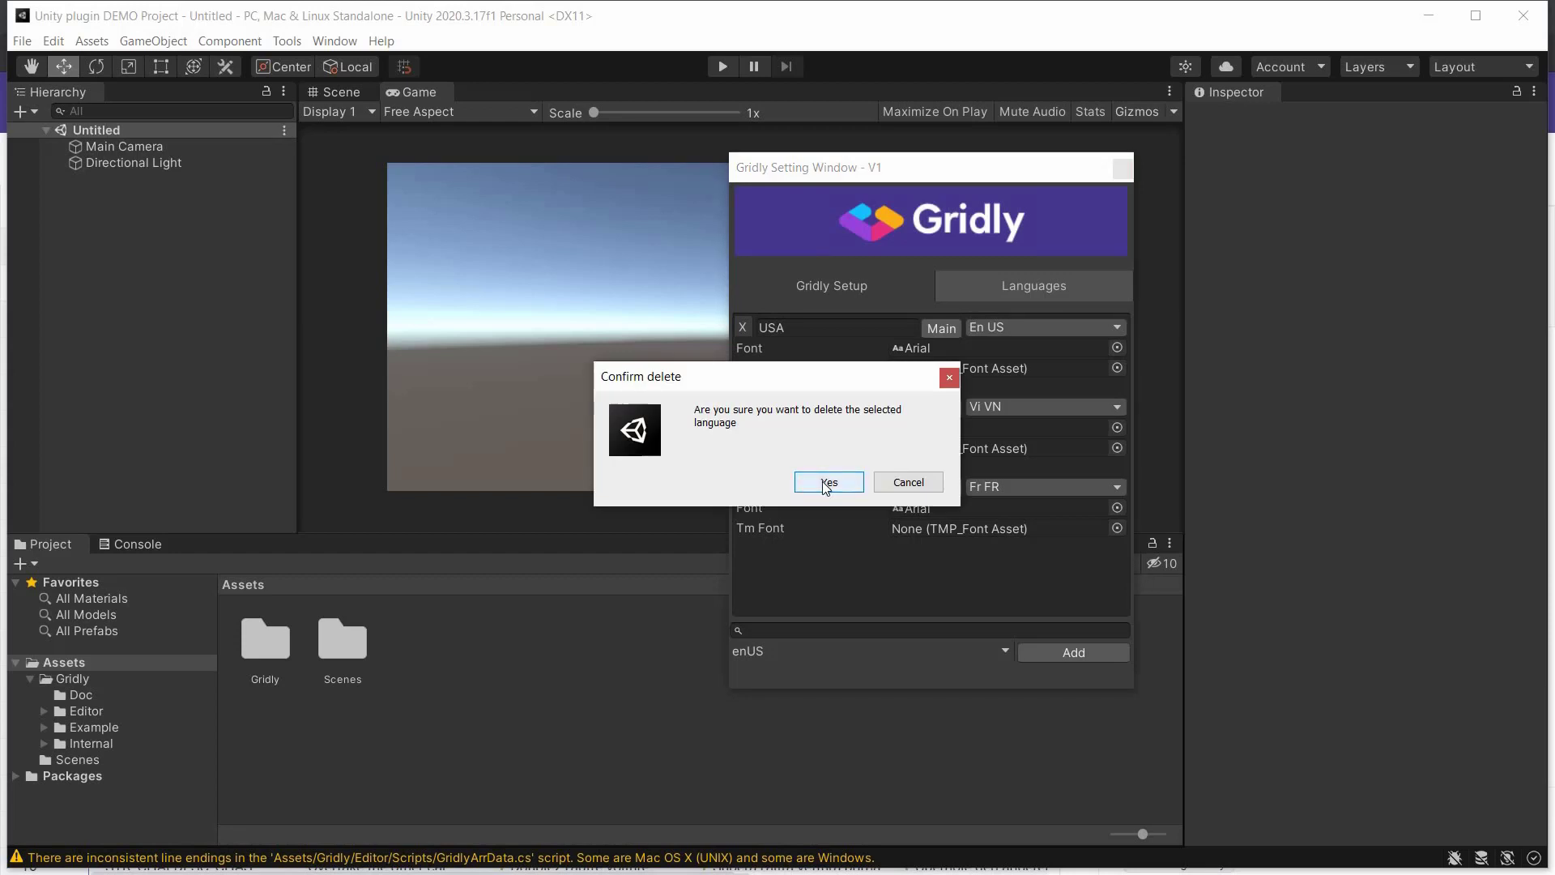
pyautogui.click(824, 483)
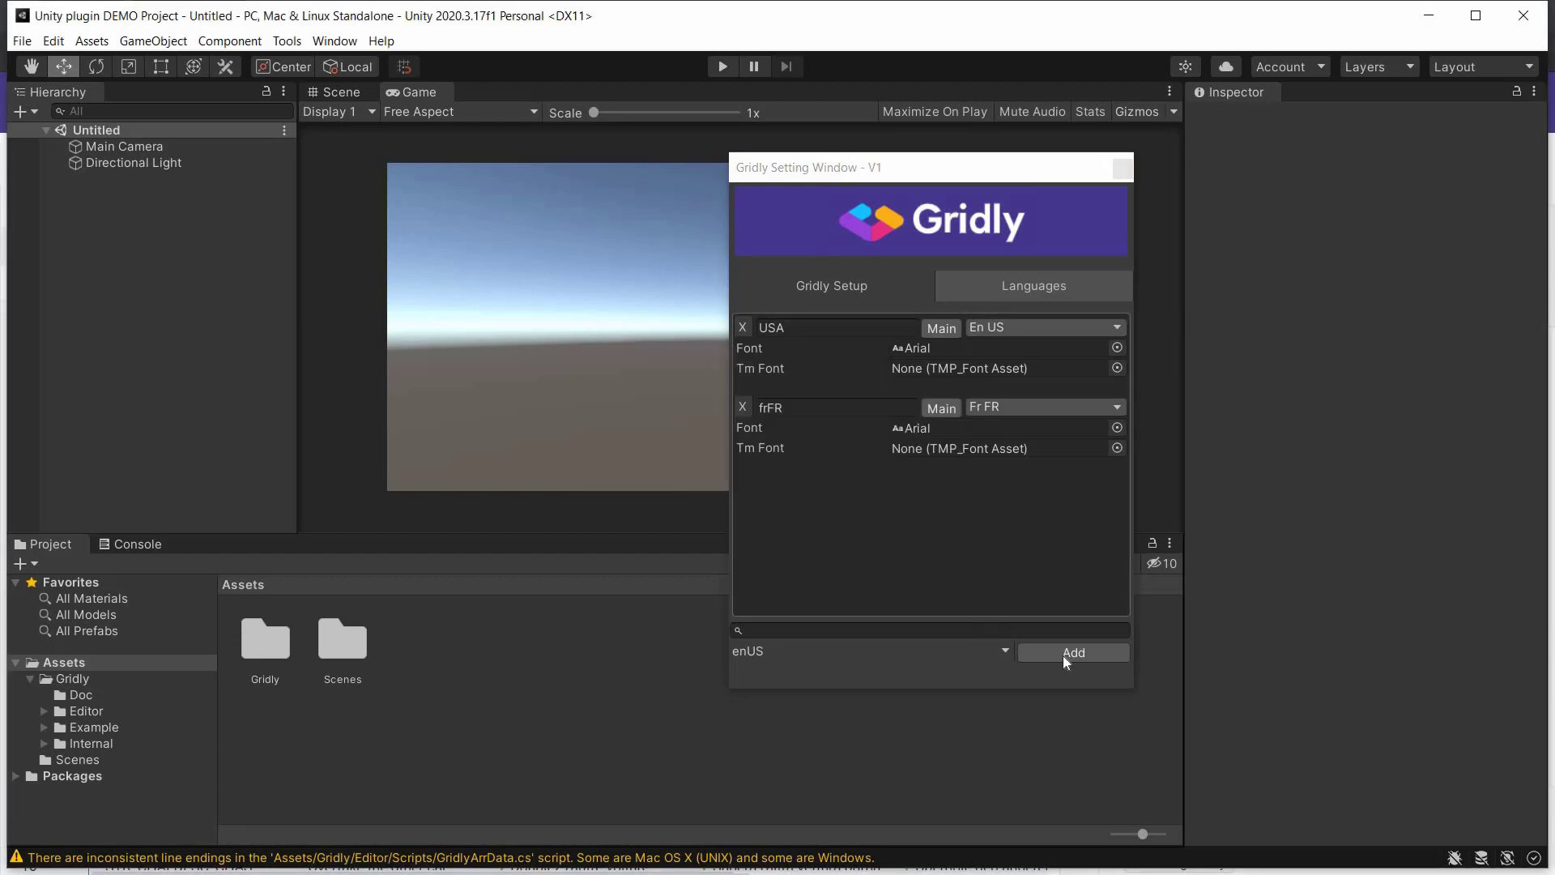
# Add itIT from the locale dropdown to the language list
pyautogui.click(990, 650)
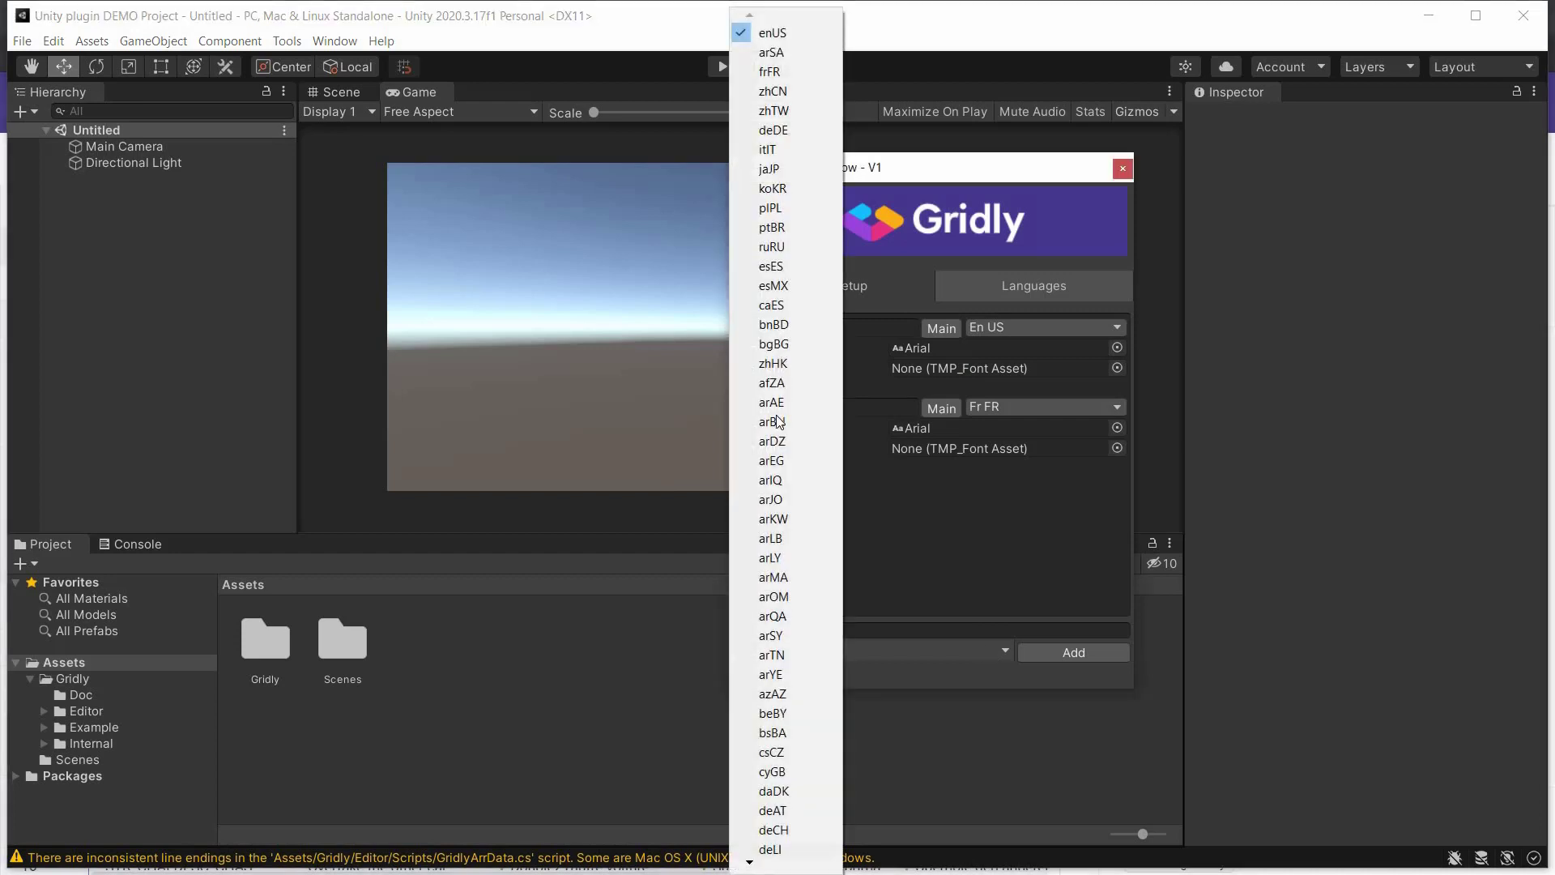
pyautogui.click(795, 150)
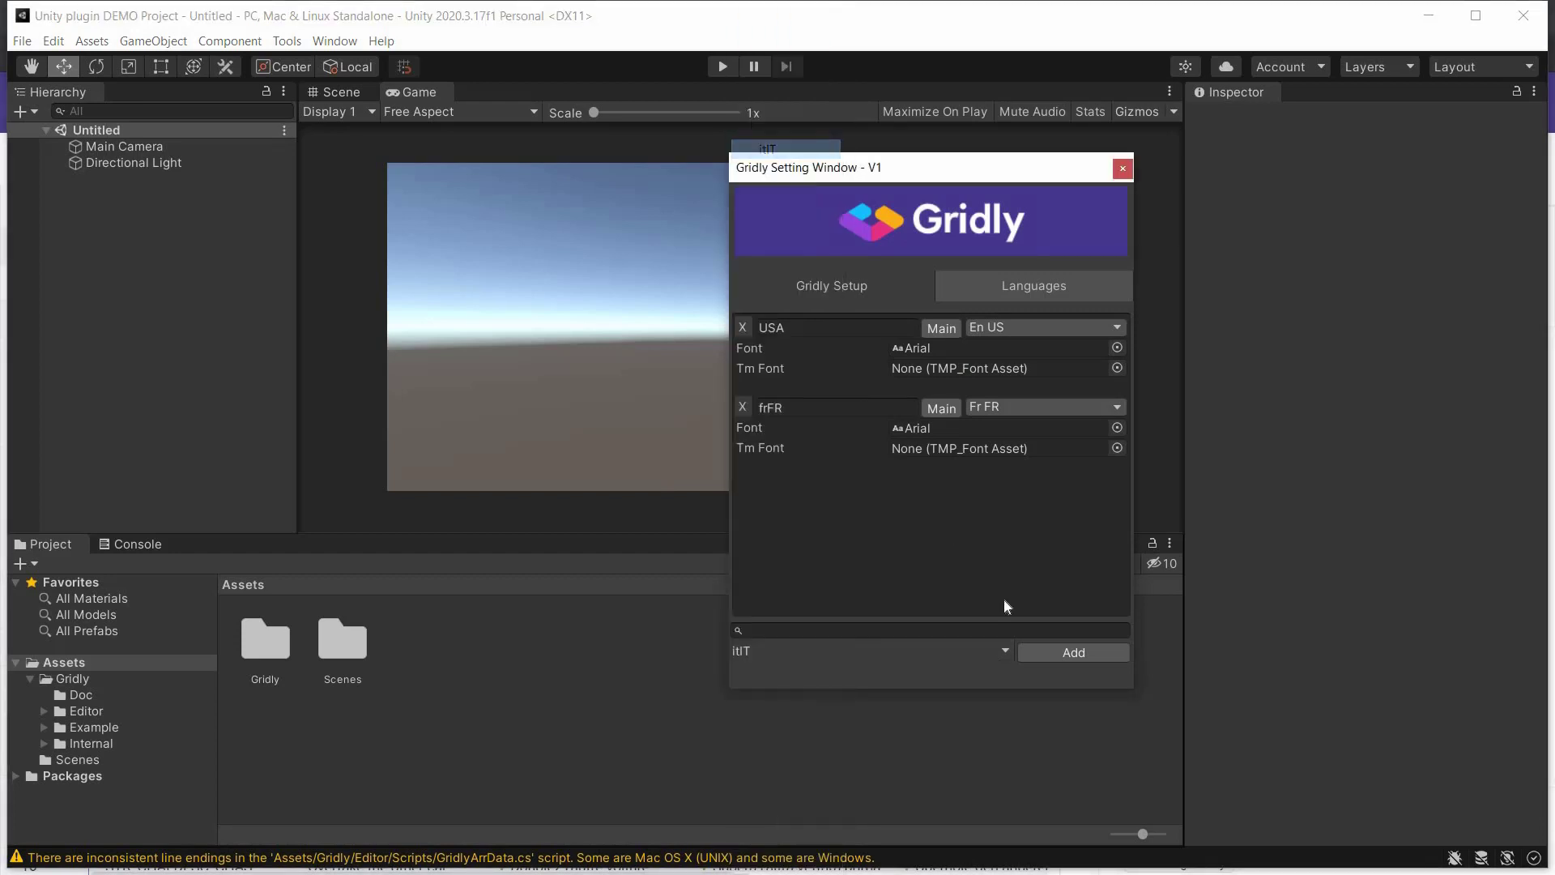
pyautogui.click(1060, 653)
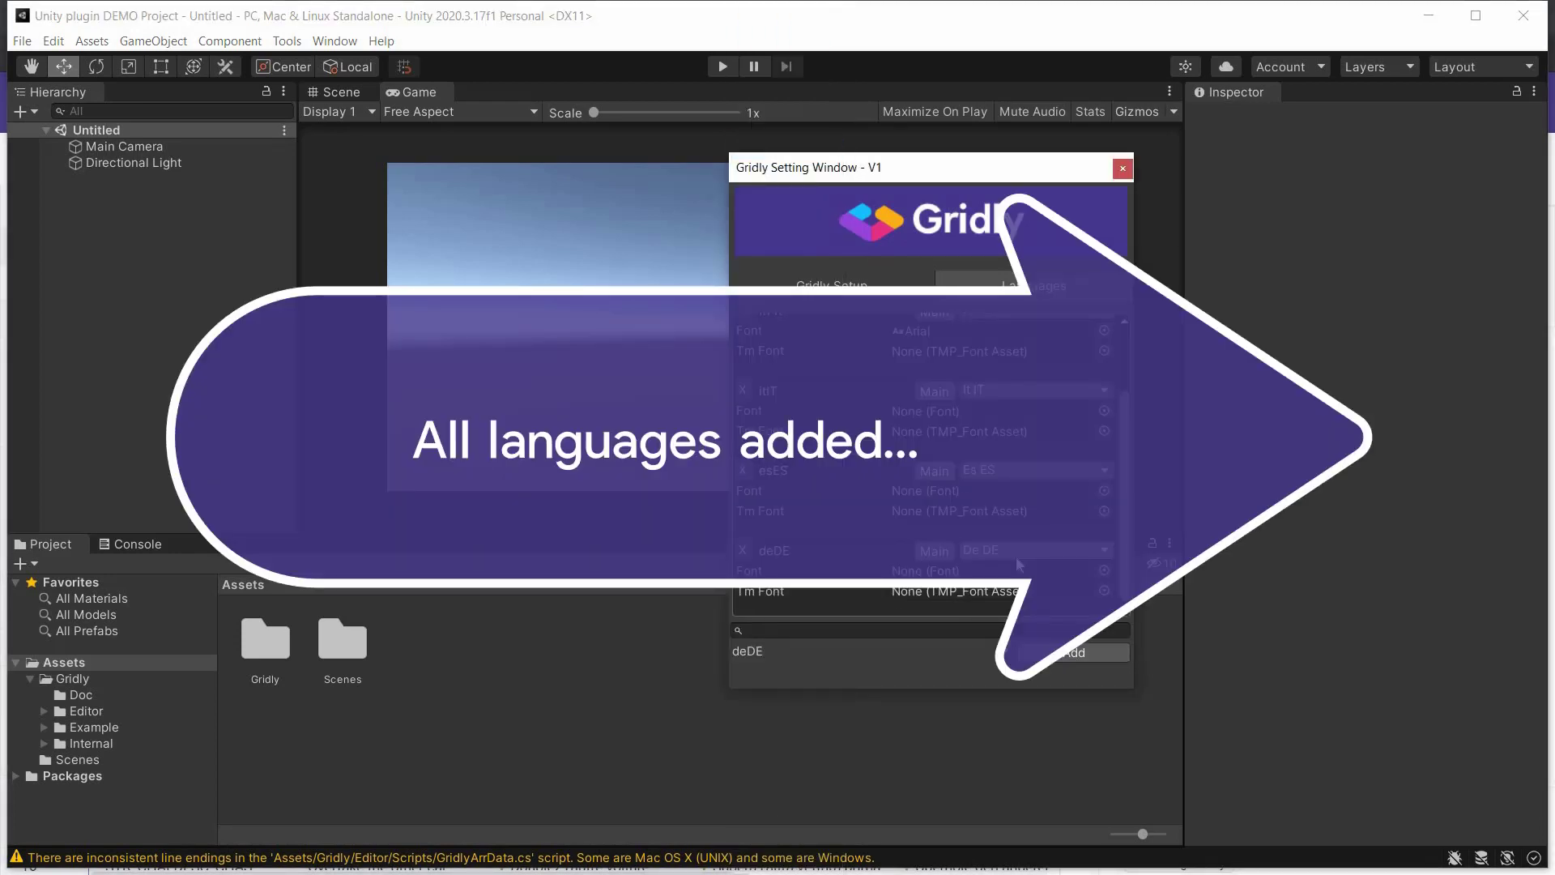
pyautogui.scroll(3, 973, 498)
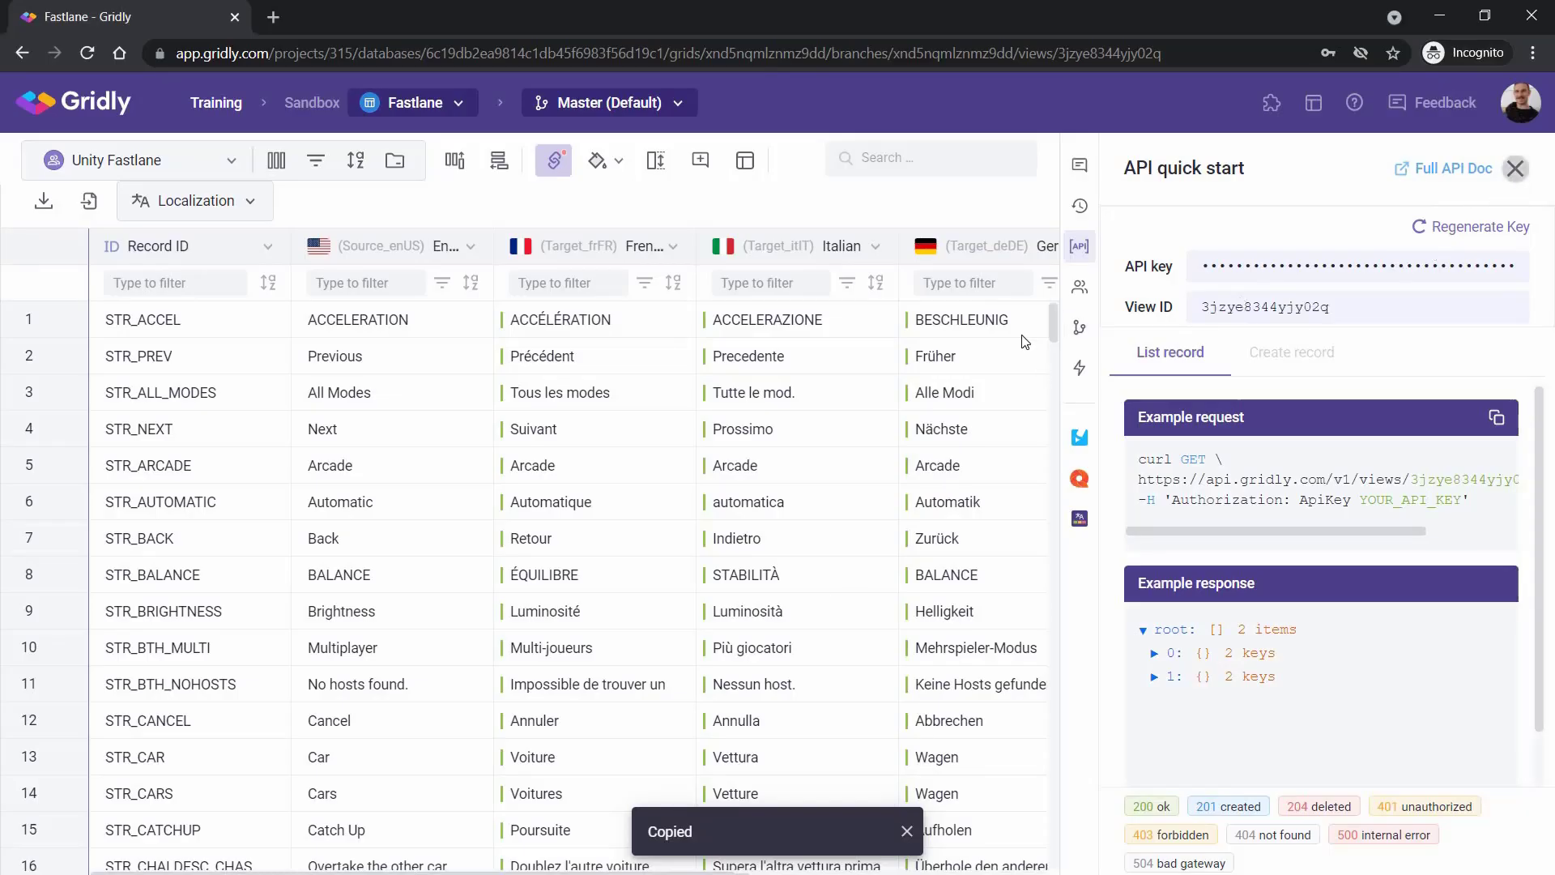
# Close the API quick start panel and check the English column's Column ID, enUS
pyautogui.click(1516, 170)
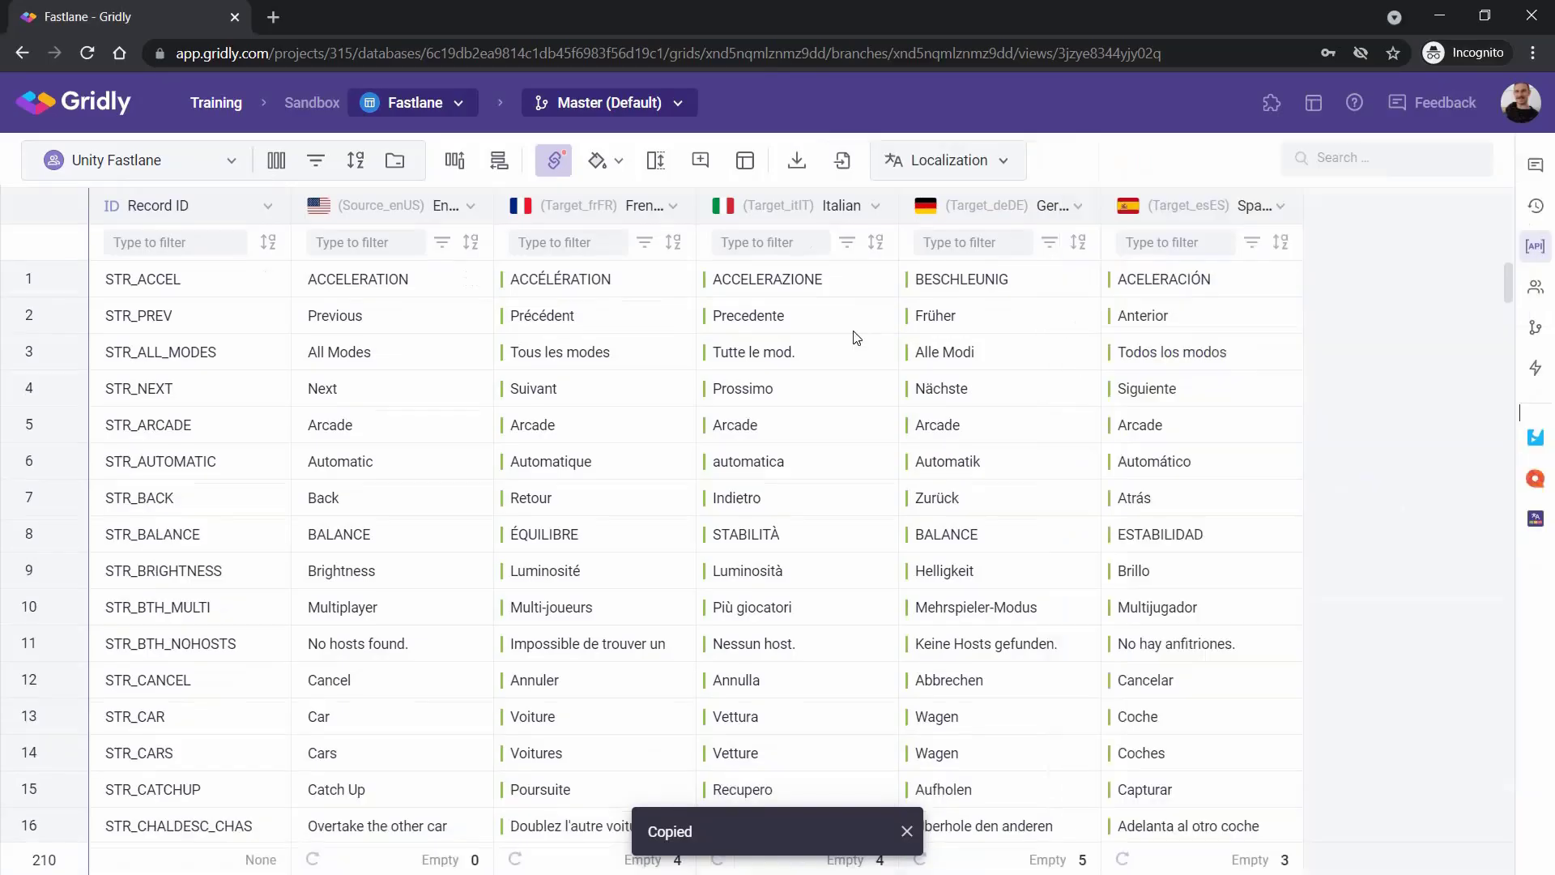
pyautogui.click(471, 206)
pyautogui.click(457, 251)
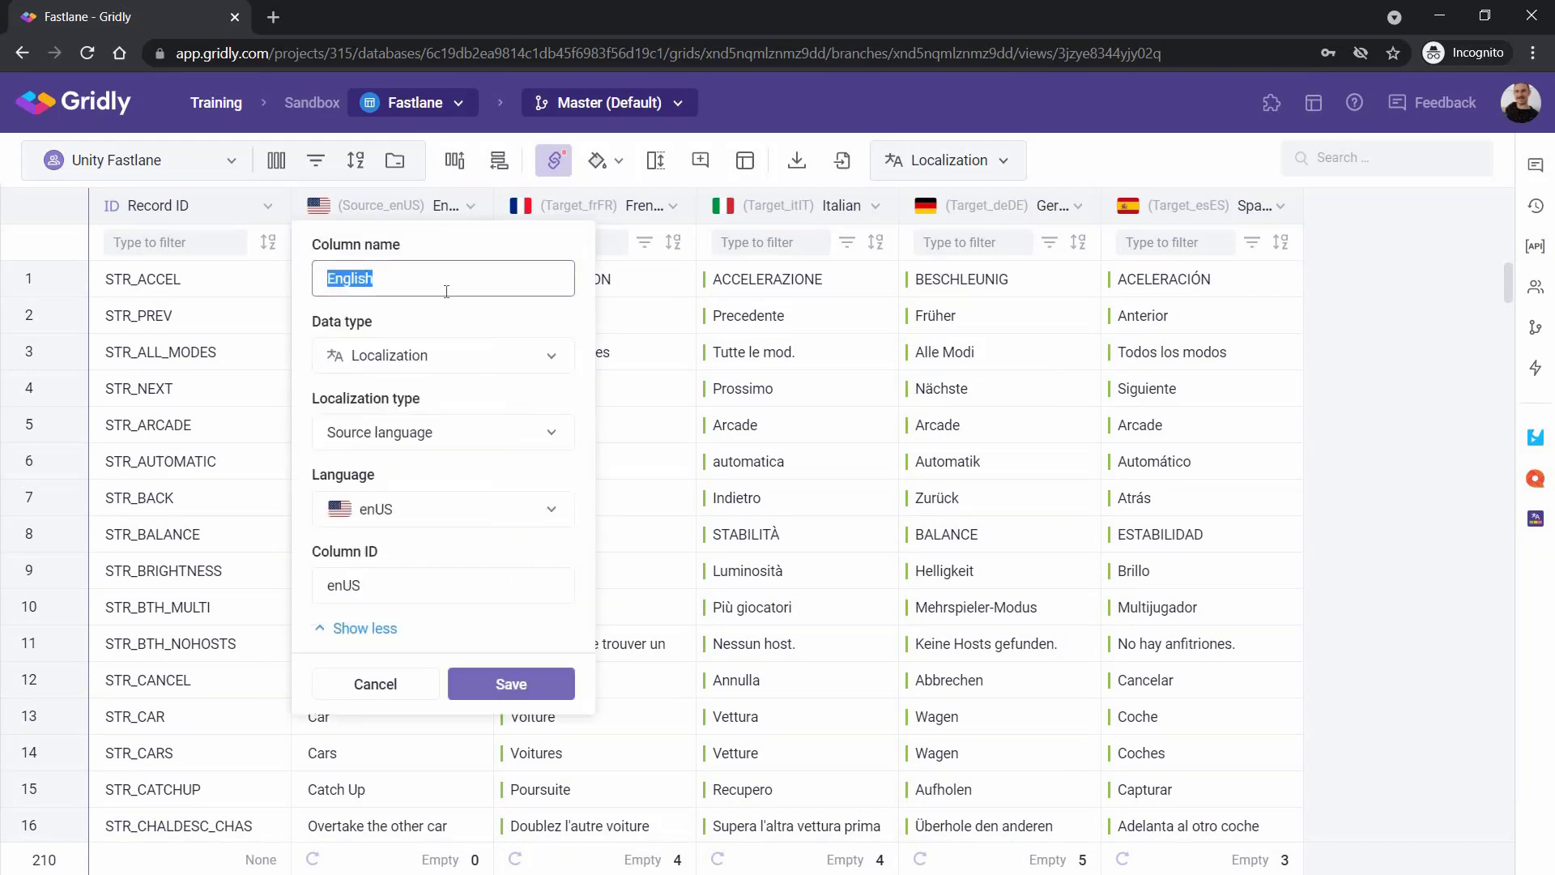
pyautogui.click(382, 589)
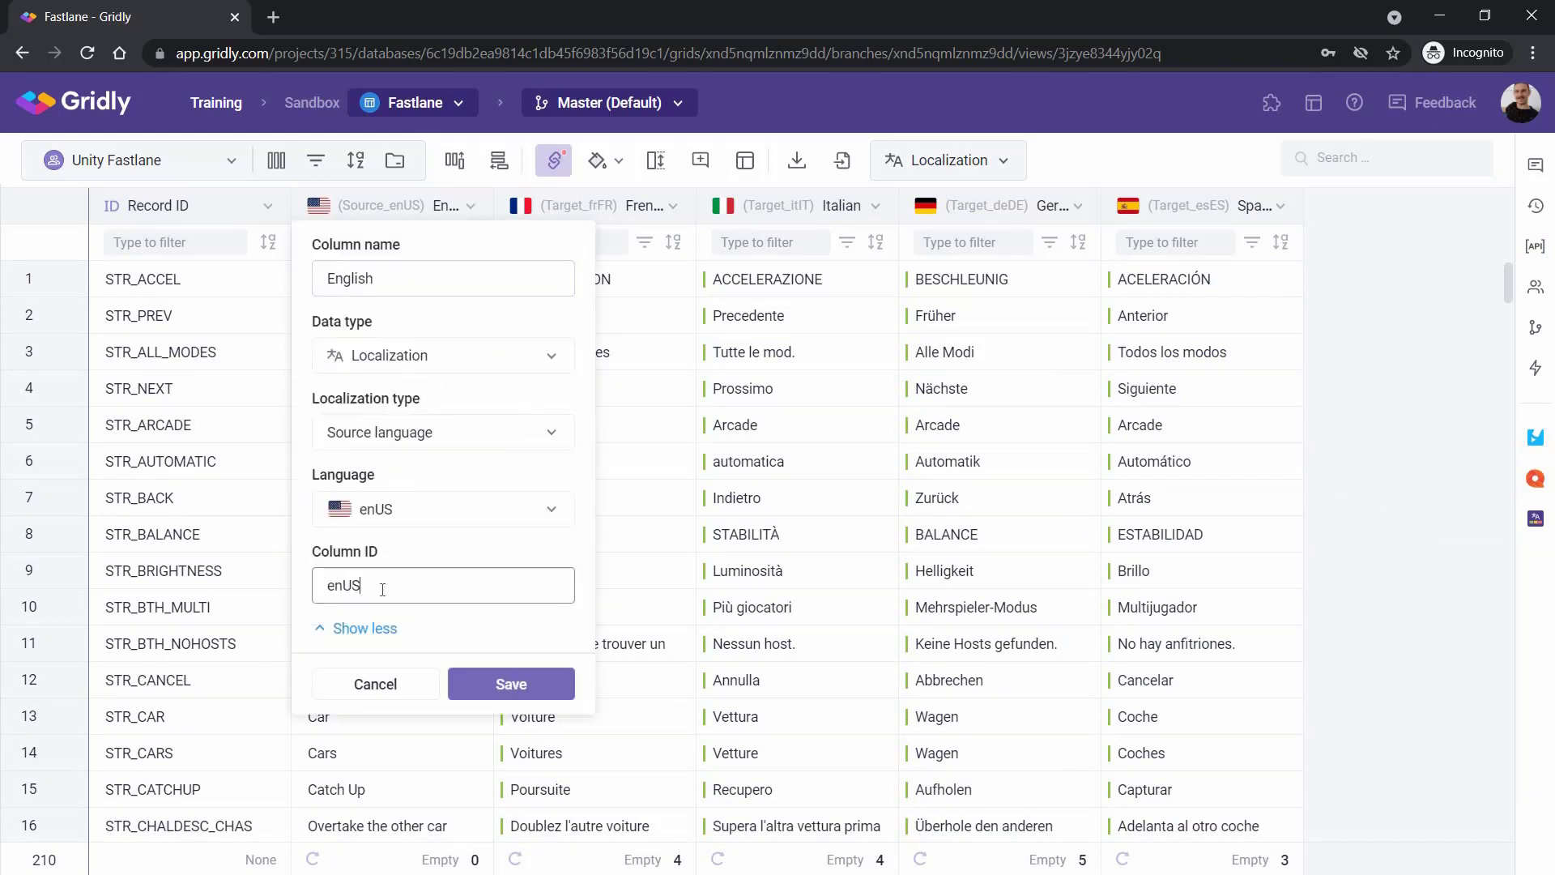
pyautogui.doubleClick(327, 584)
pyautogui.click(675, 207)
# Check the French (France) column's Column ID frFR in its format settings and save
pyautogui.click(675, 207)
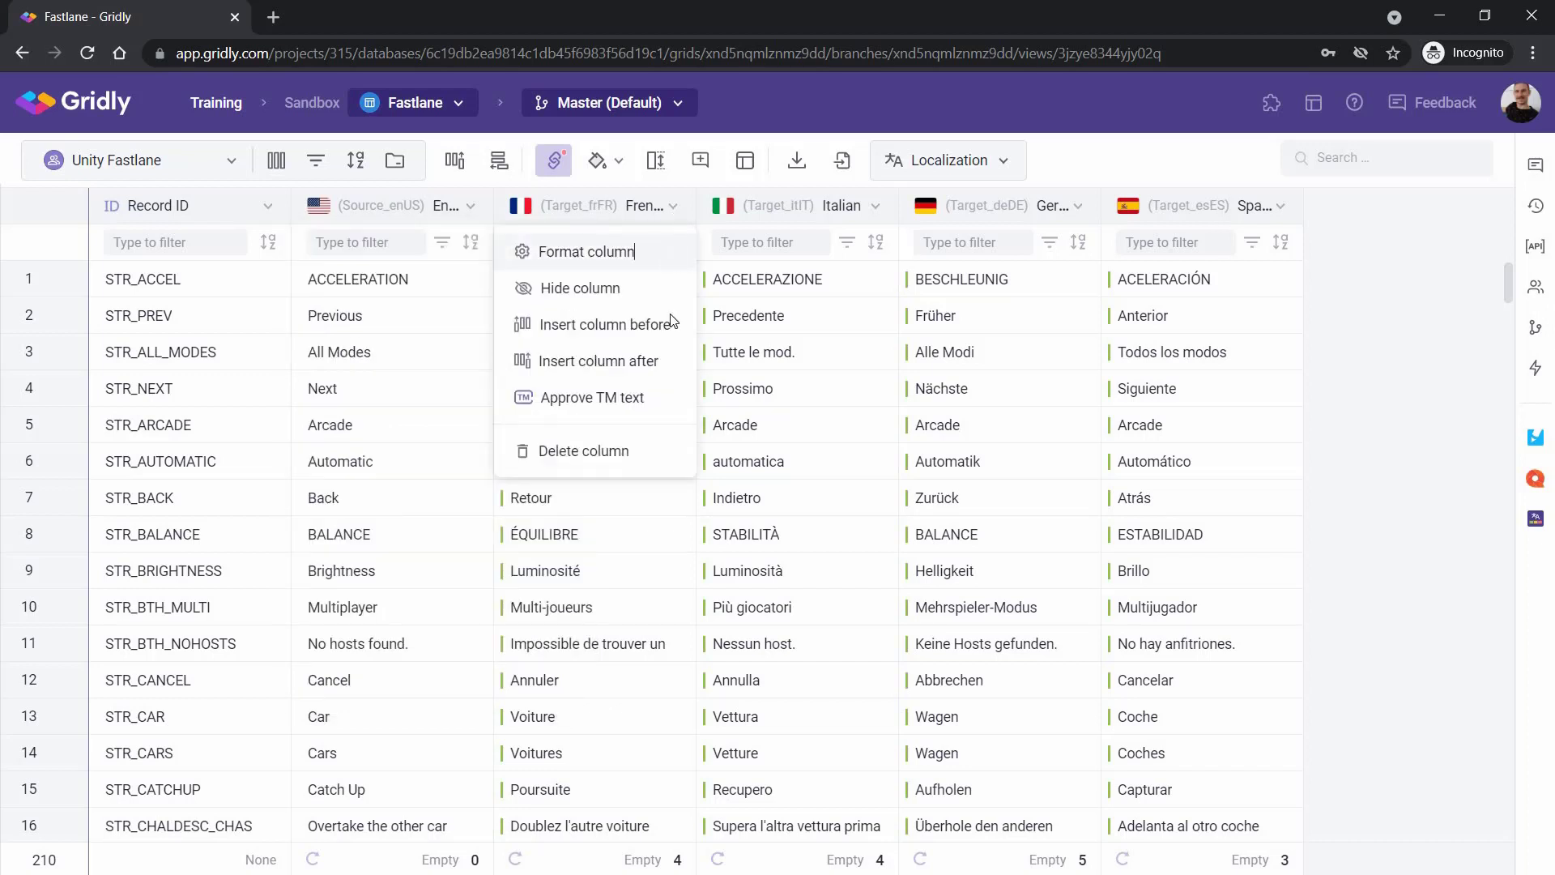
pyautogui.click(587, 251)
pyautogui.click(531, 587)
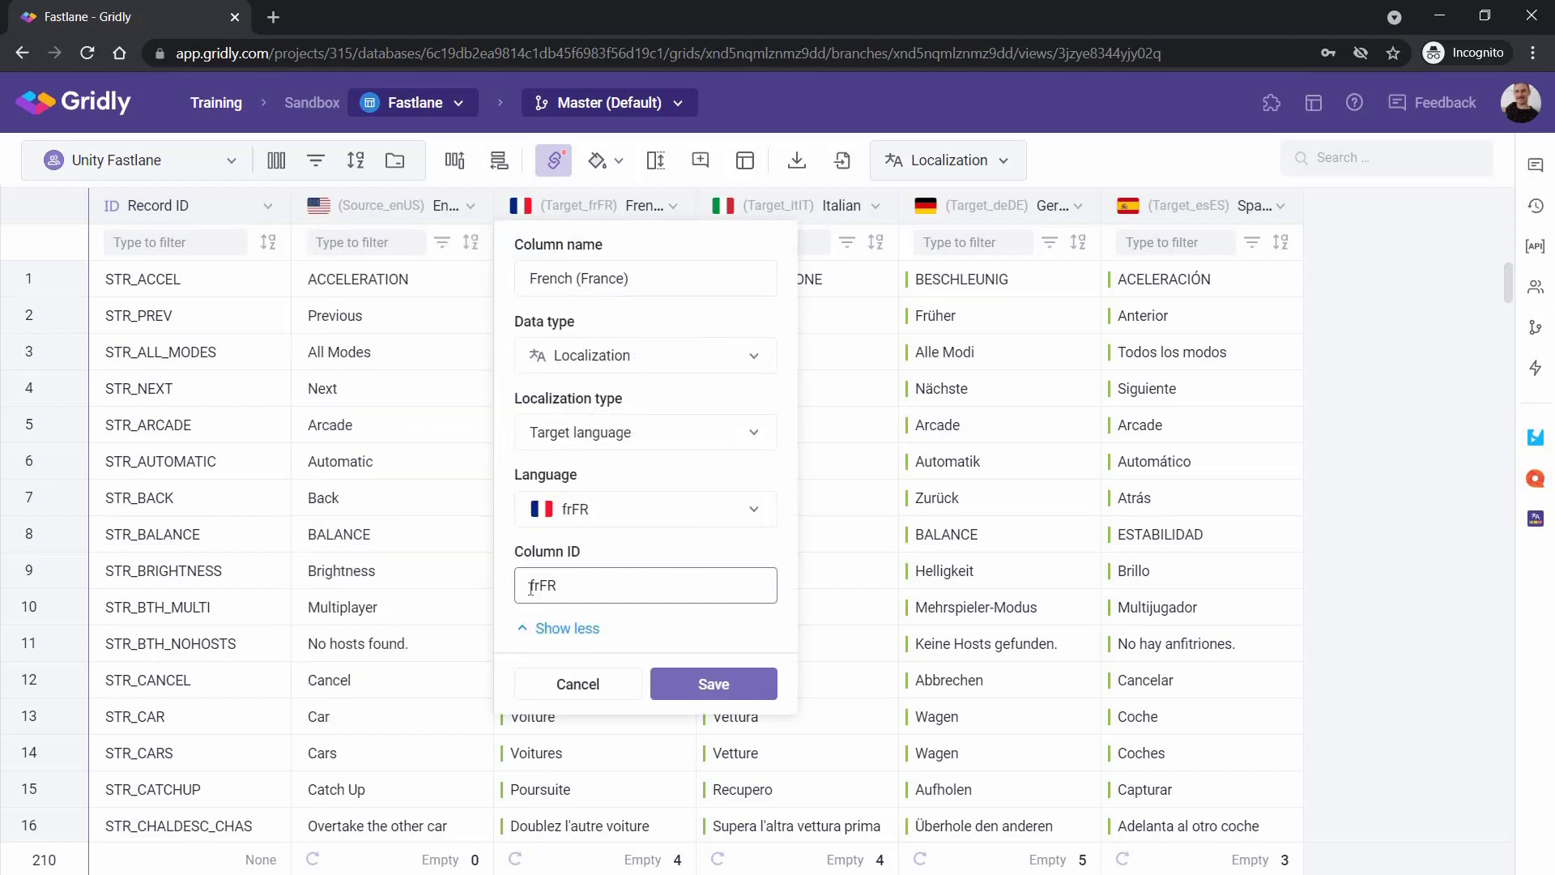
pyautogui.click(749, 686)
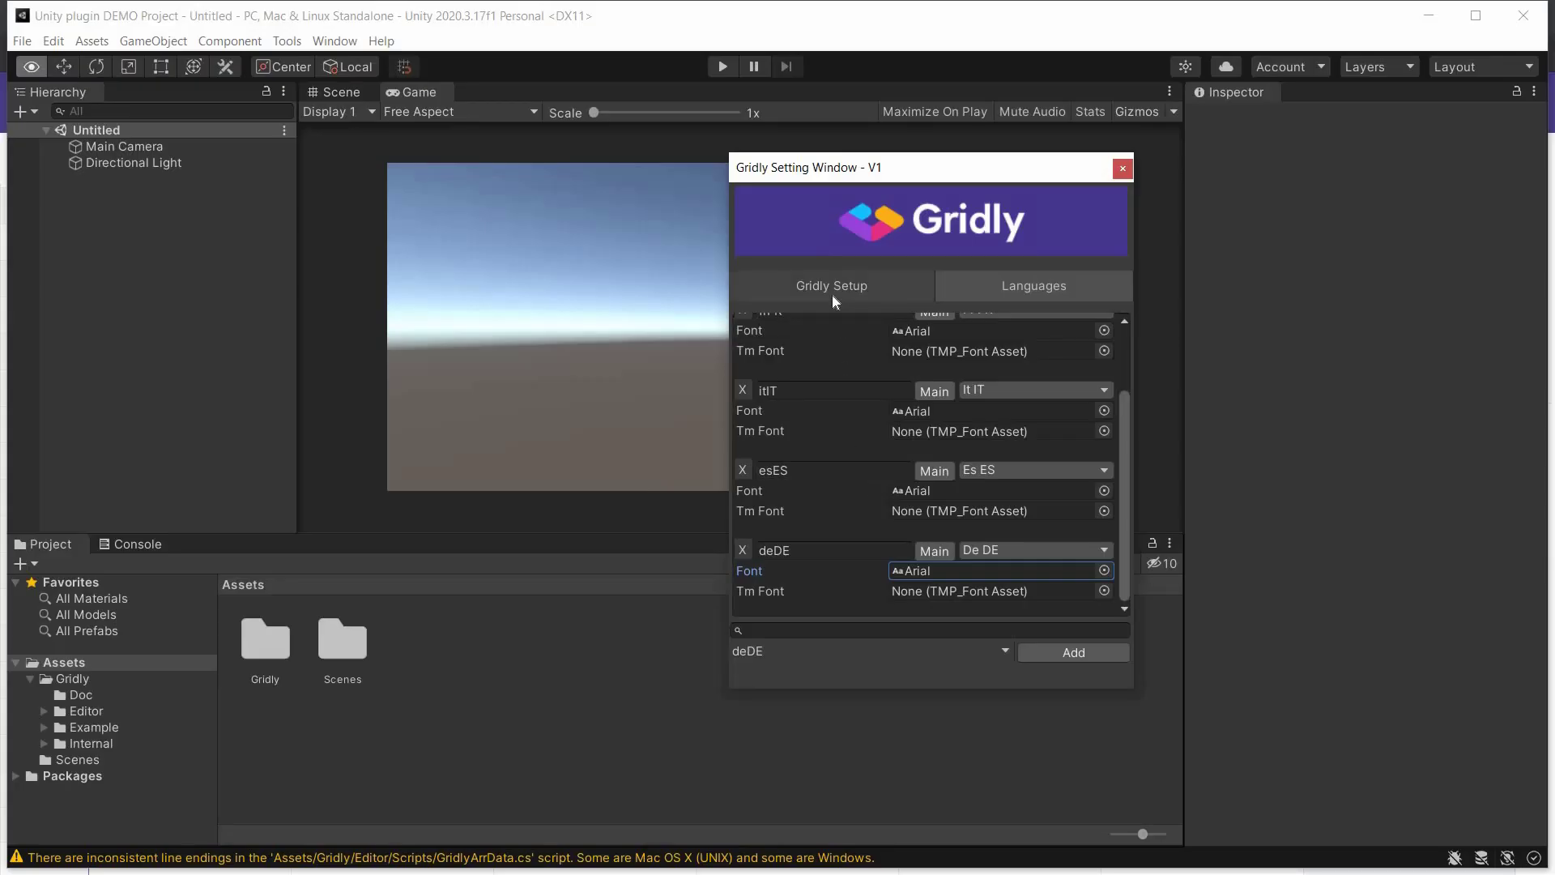
# From the Gridly Setup tab, run Import All to pull the Gridly data into the project
pyautogui.click(834, 298)
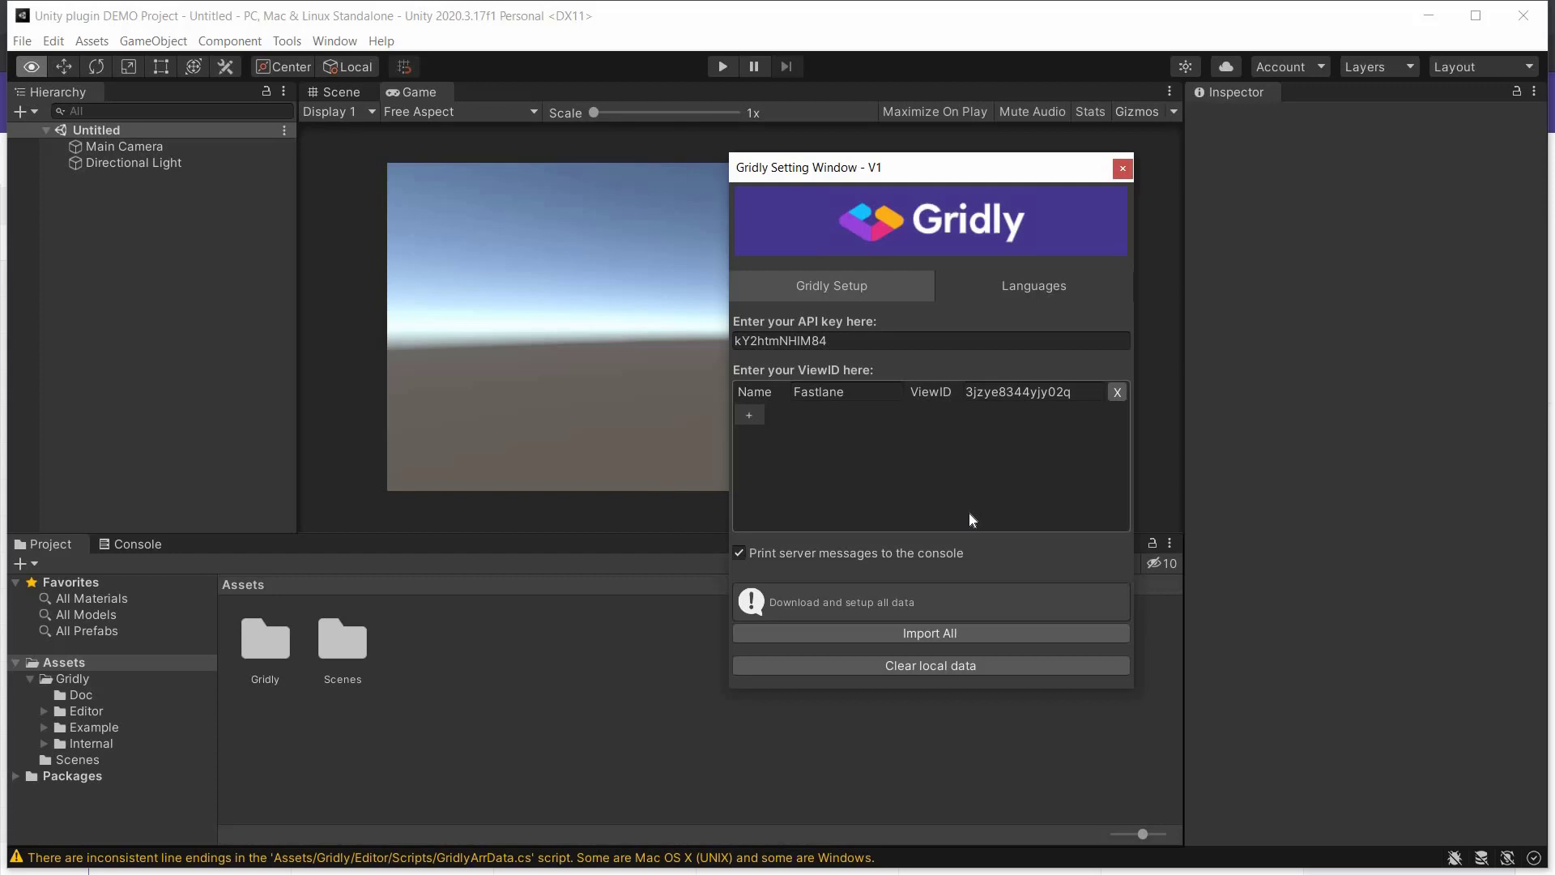
pyautogui.click(984, 634)
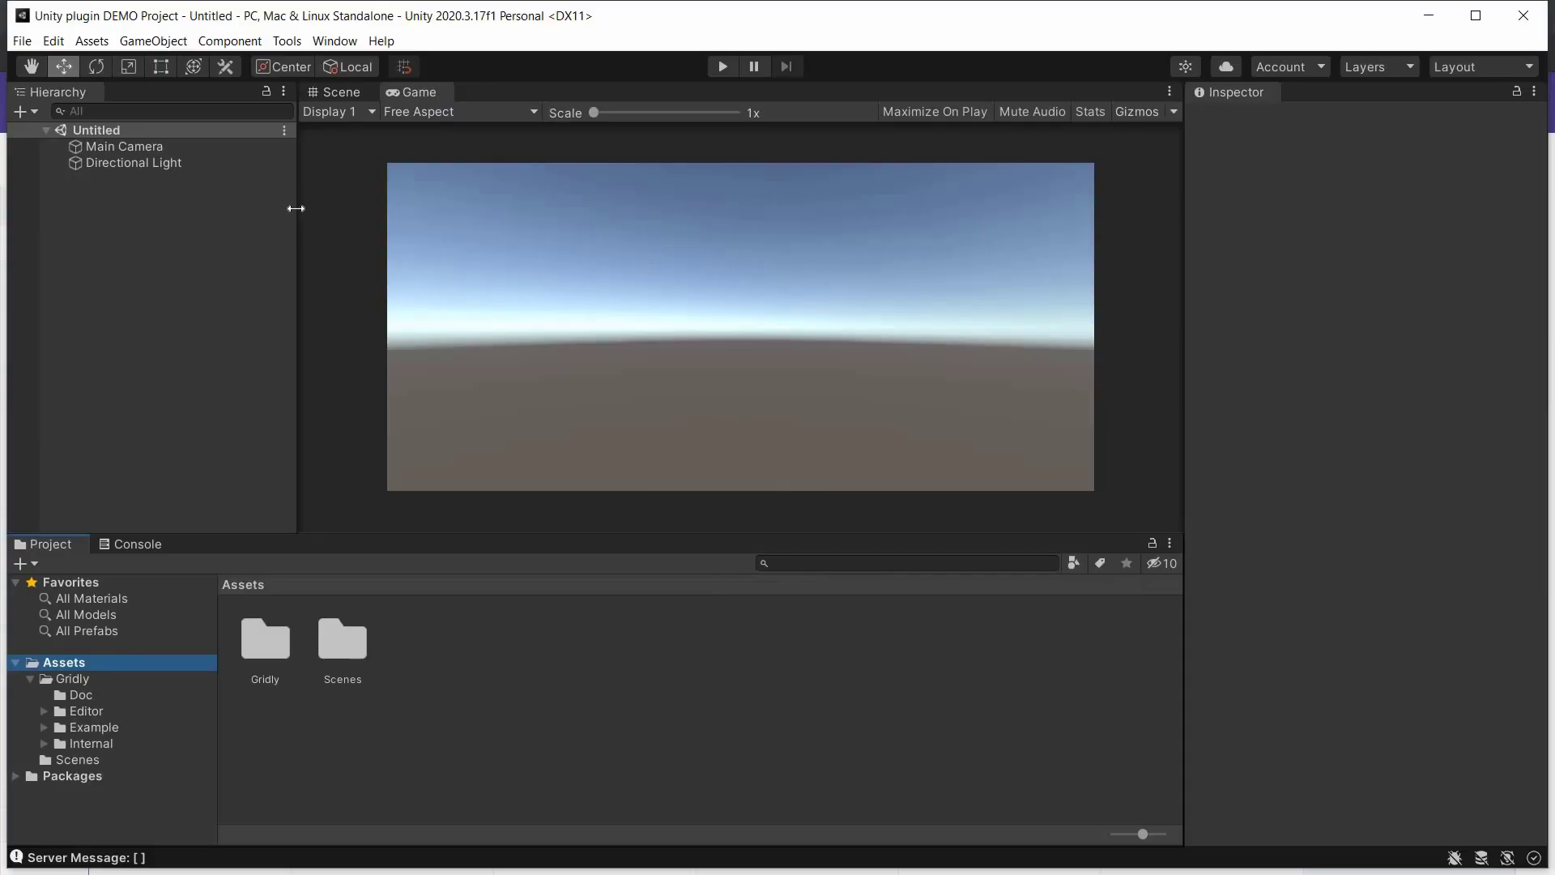
# Open the Gridly String Editor from the Tools menu
pyautogui.click(289, 42)
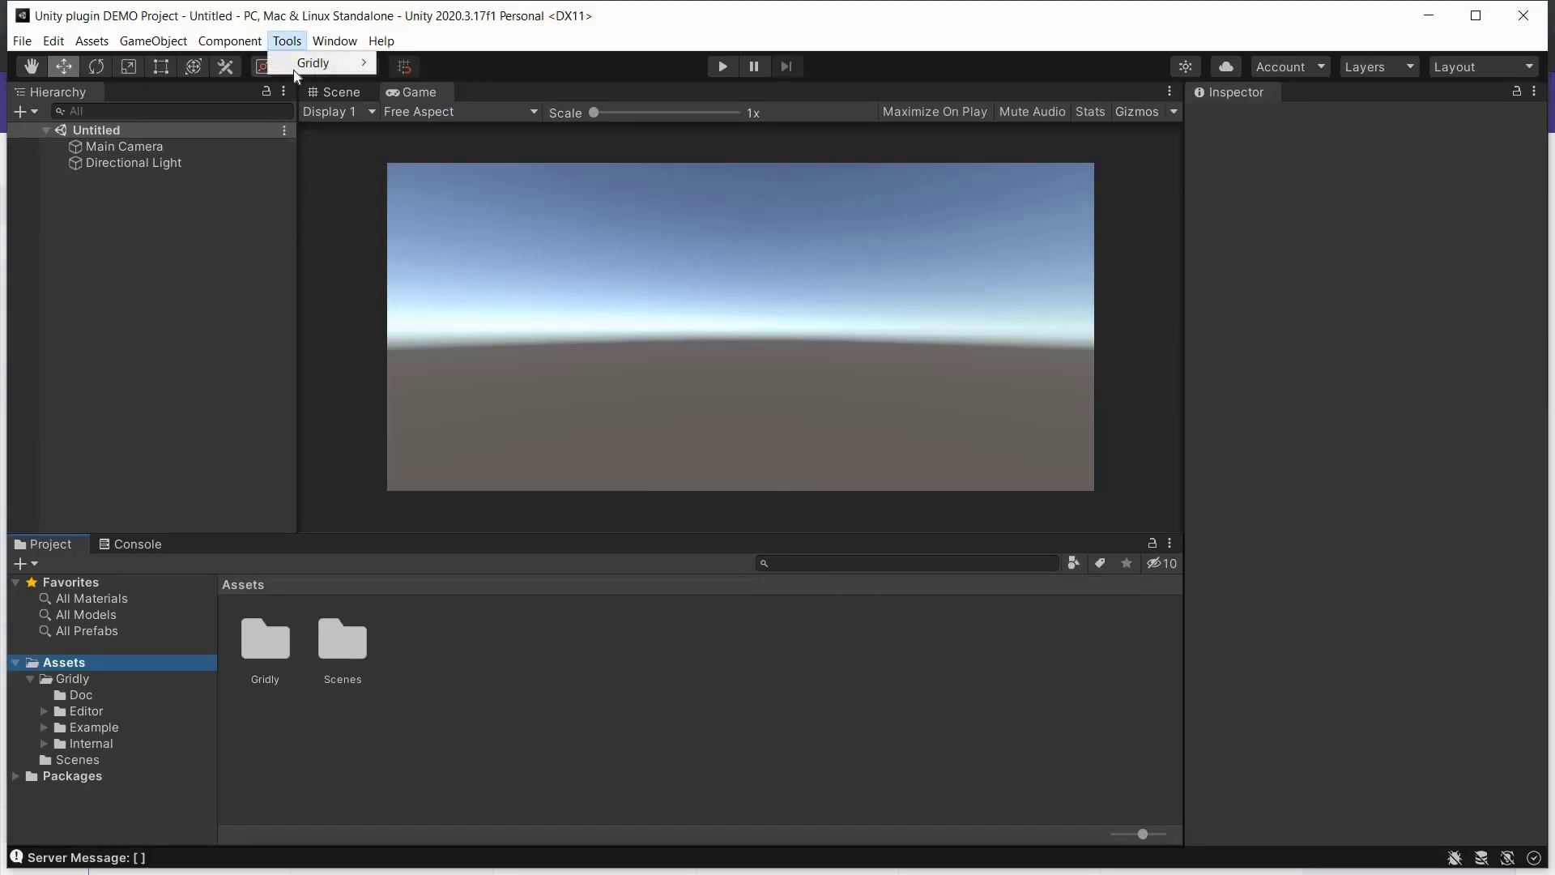
pyautogui.moveTo(293, 70)
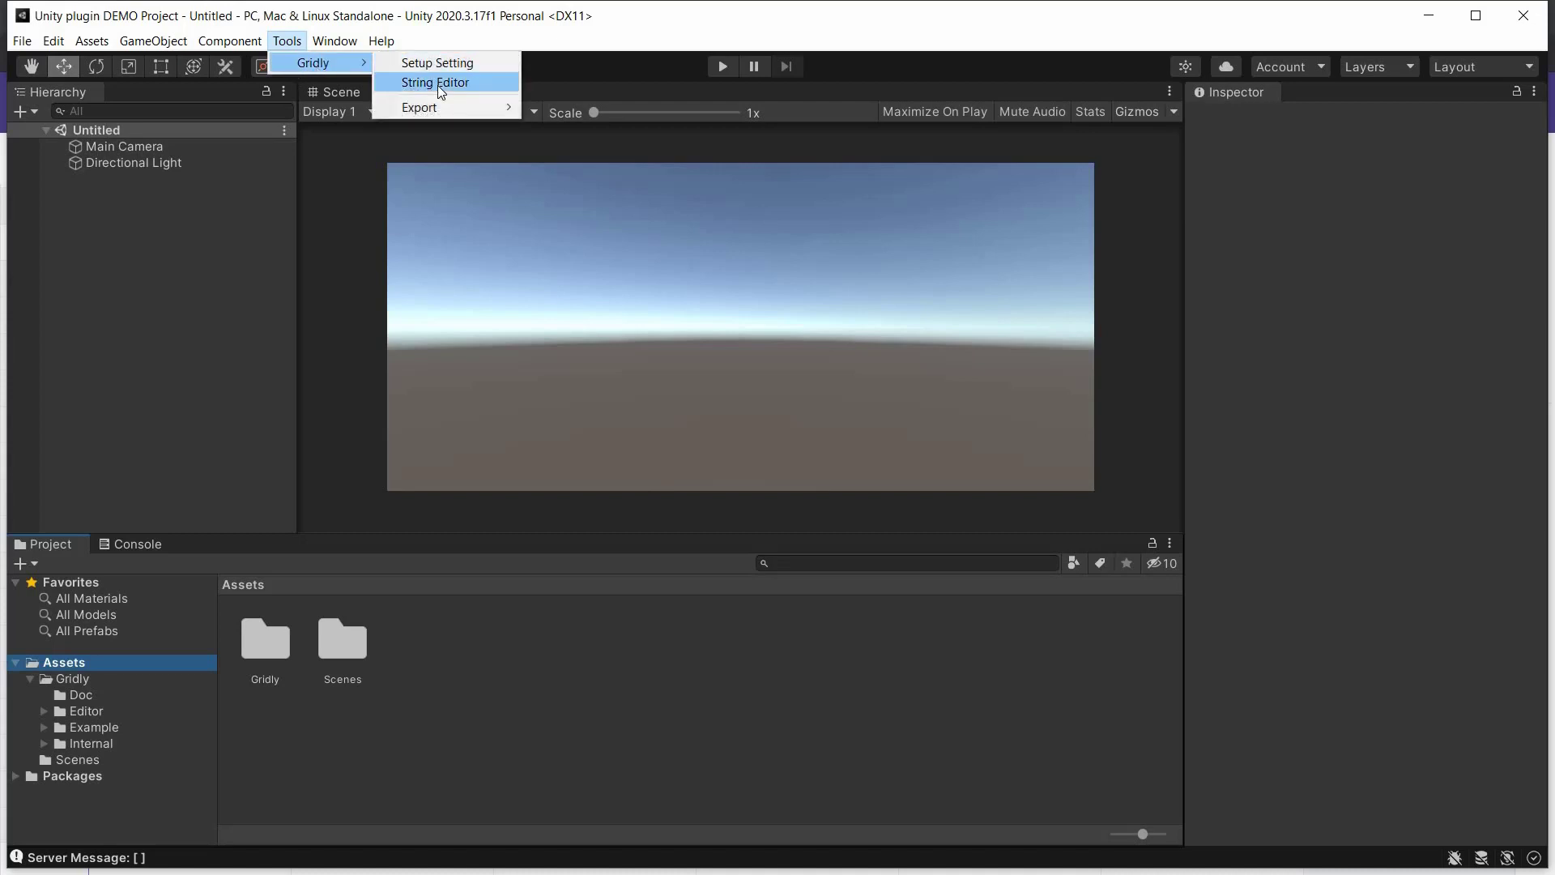
pyautogui.click(438, 85)
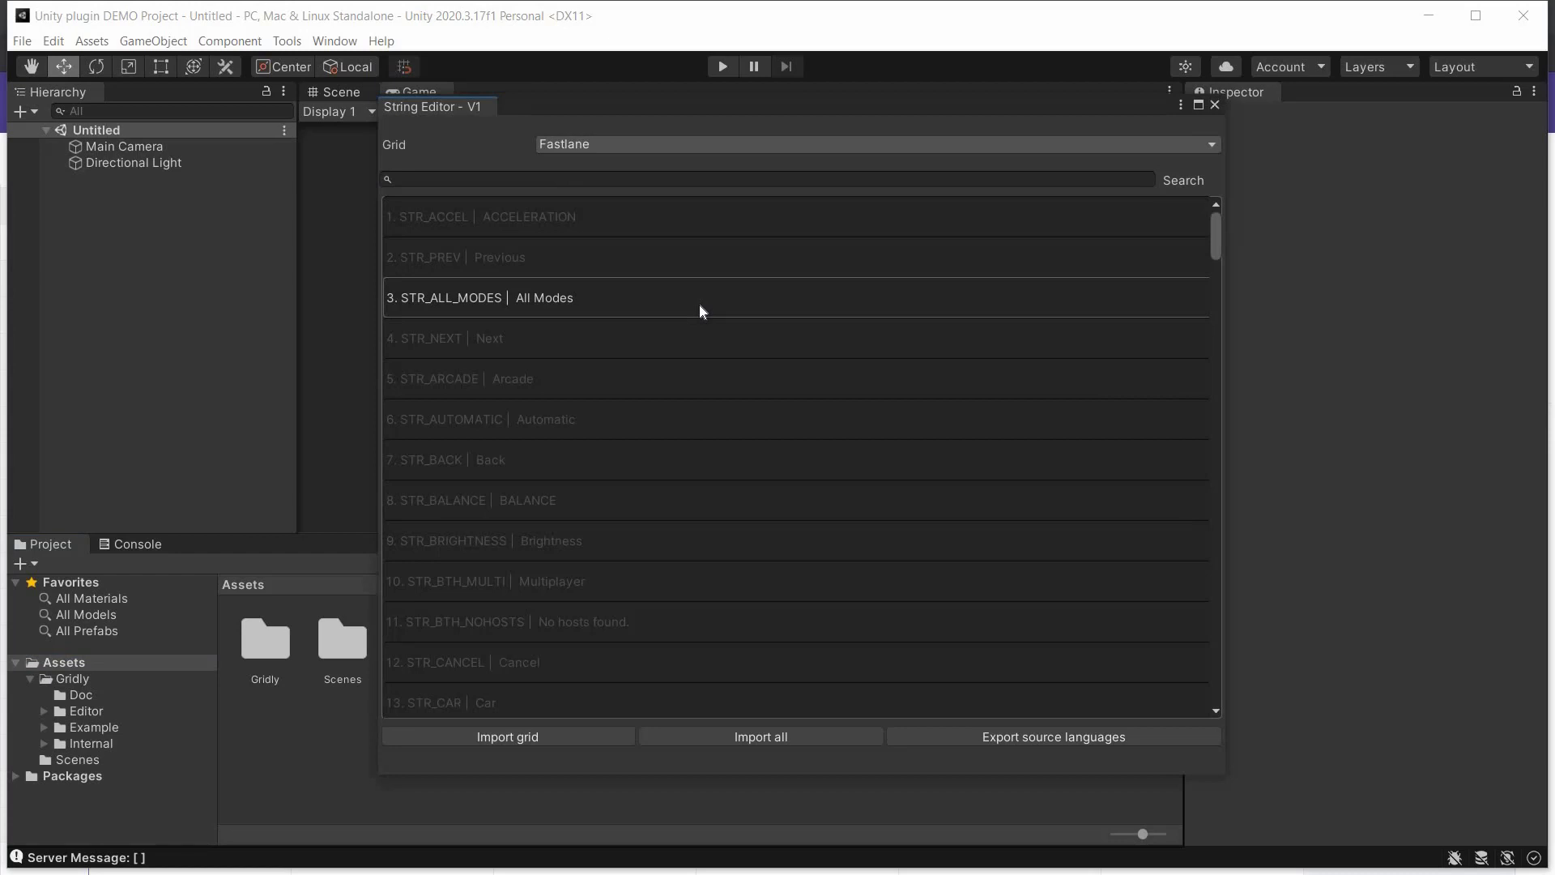
# Expand STR_ACCEL and change its English source text to ACCELERATION CHANGE
pyautogui.scroll(-3, 701, 309)
pyautogui.click(760, 225)
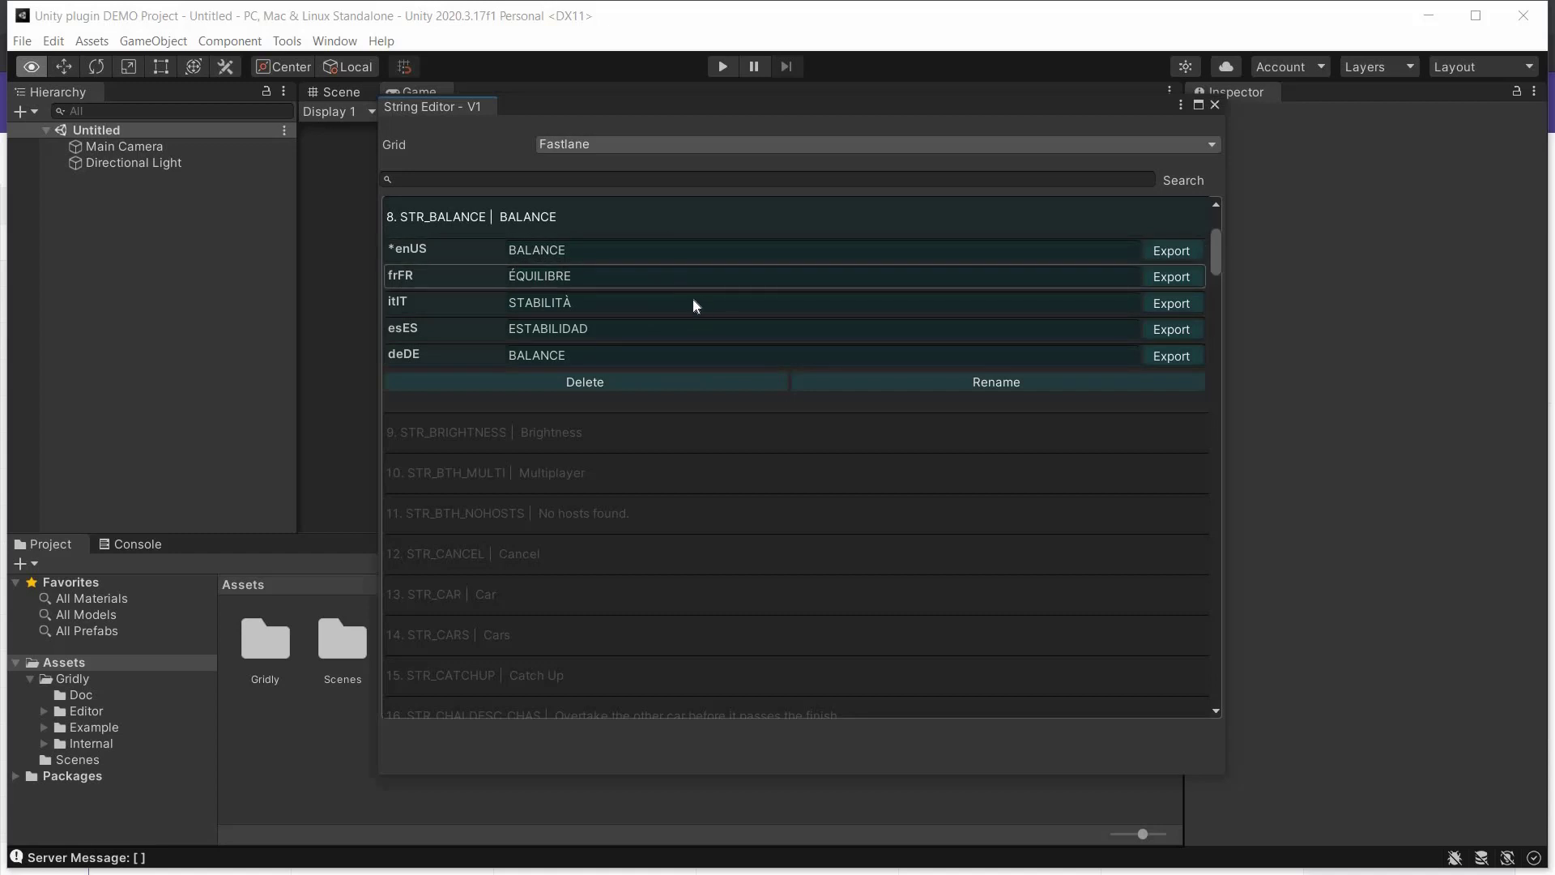
pyautogui.scroll(4, 1051, 202)
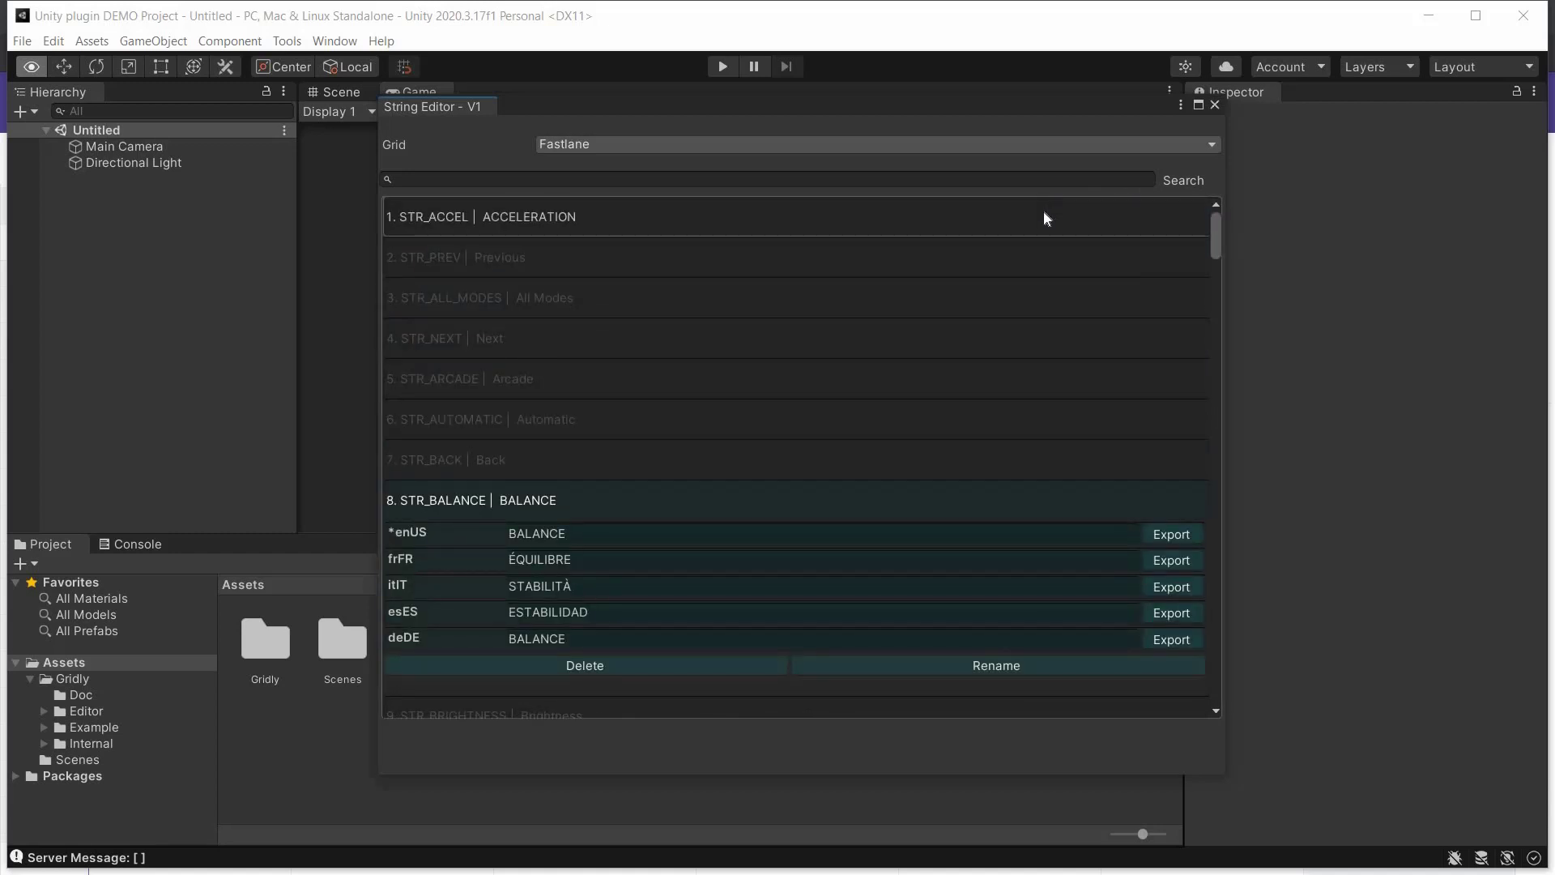
pyautogui.click(1044, 212)
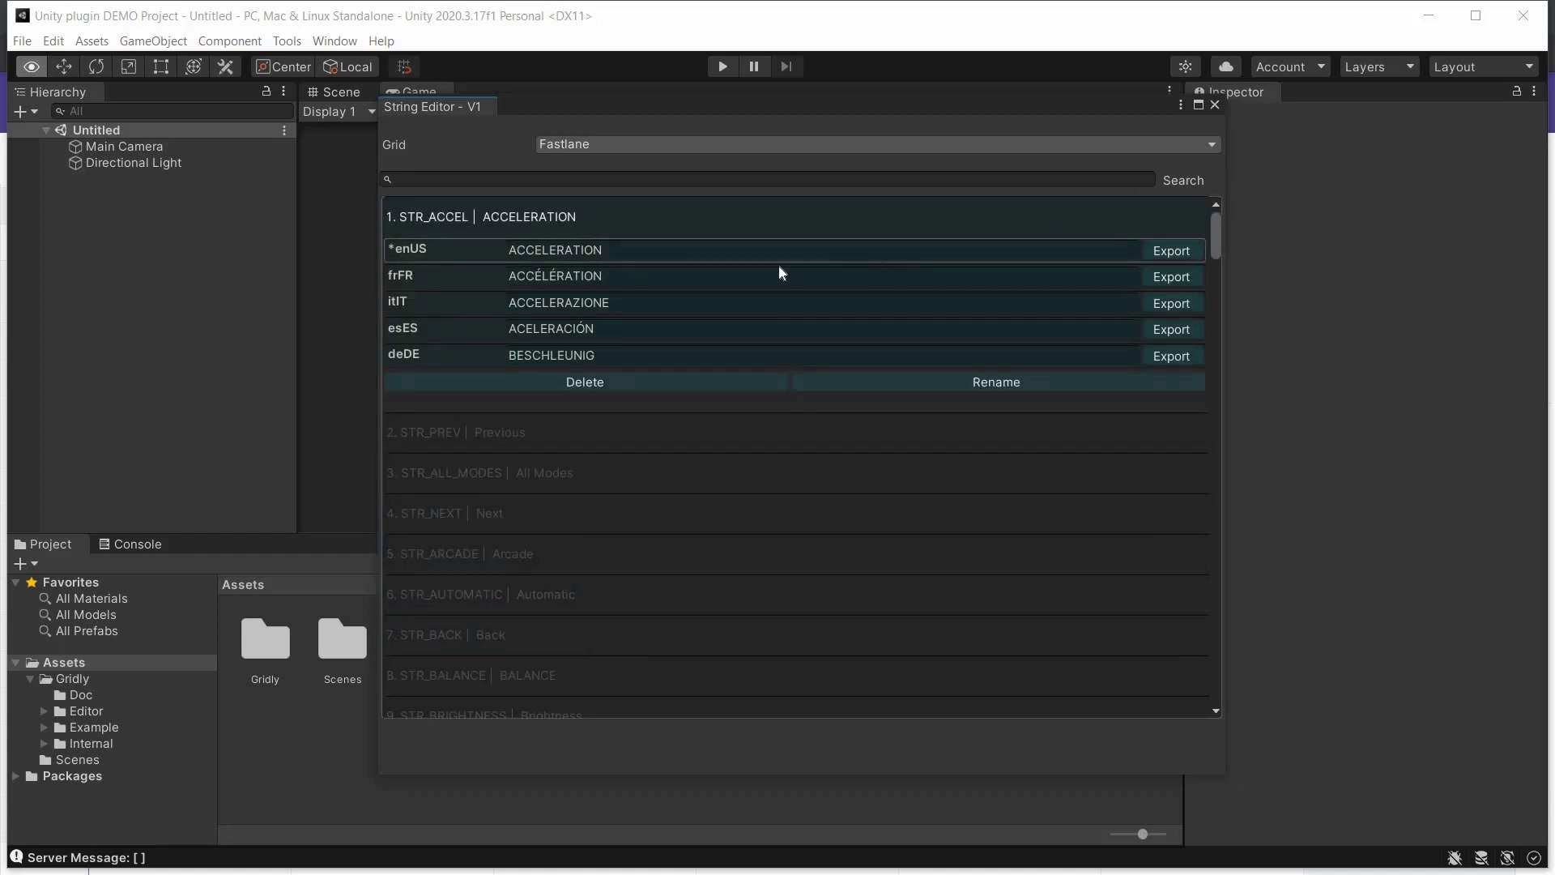
pyautogui.click(891, 382)
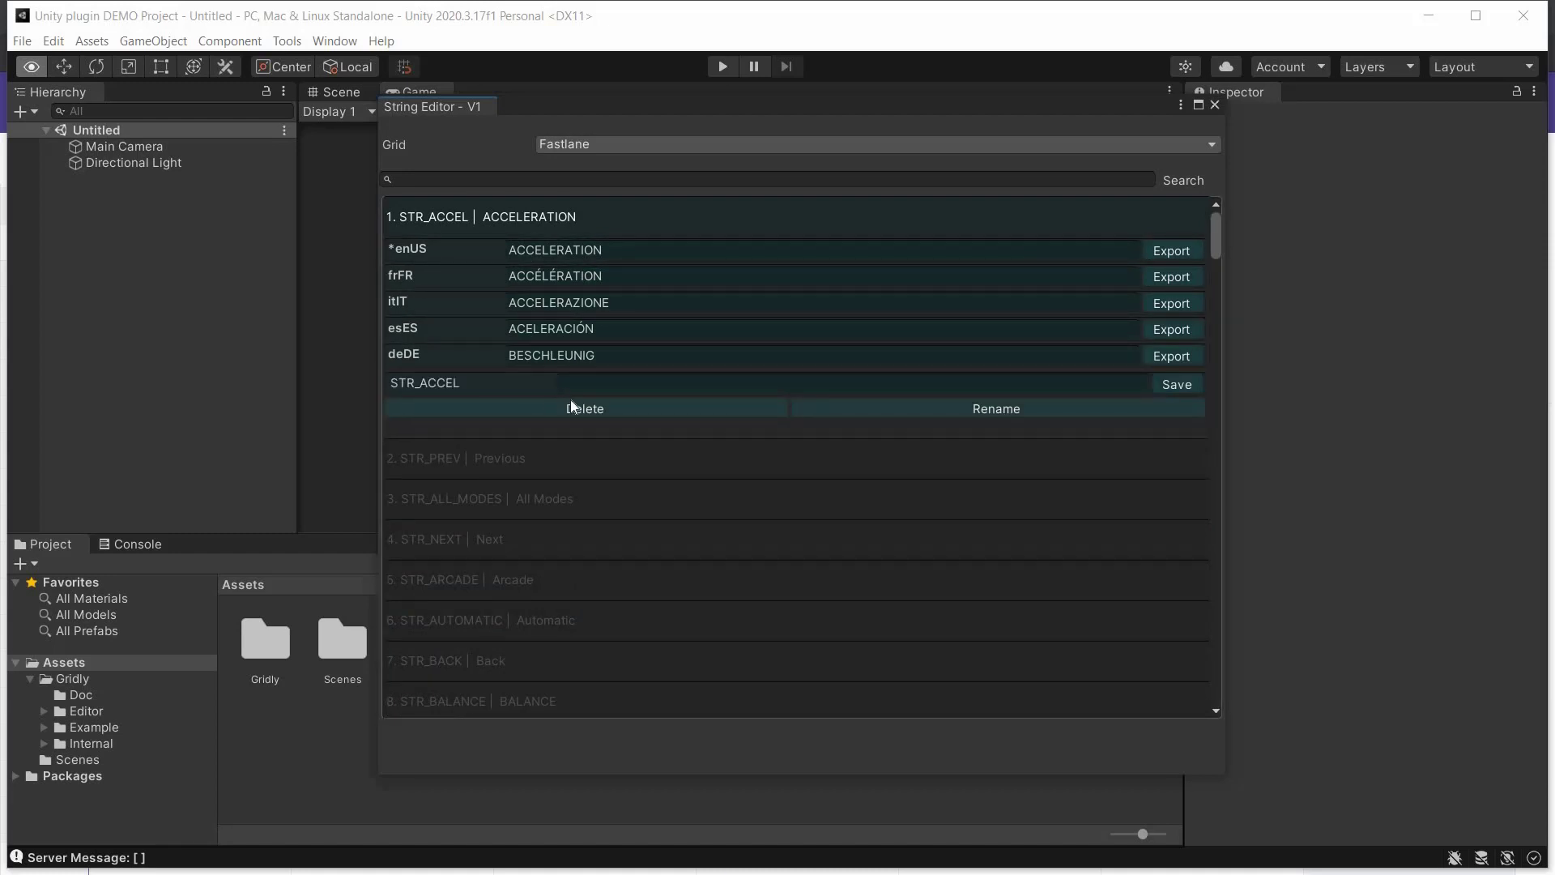
pyautogui.click(641, 249)
pyautogui.write('CHANGE')
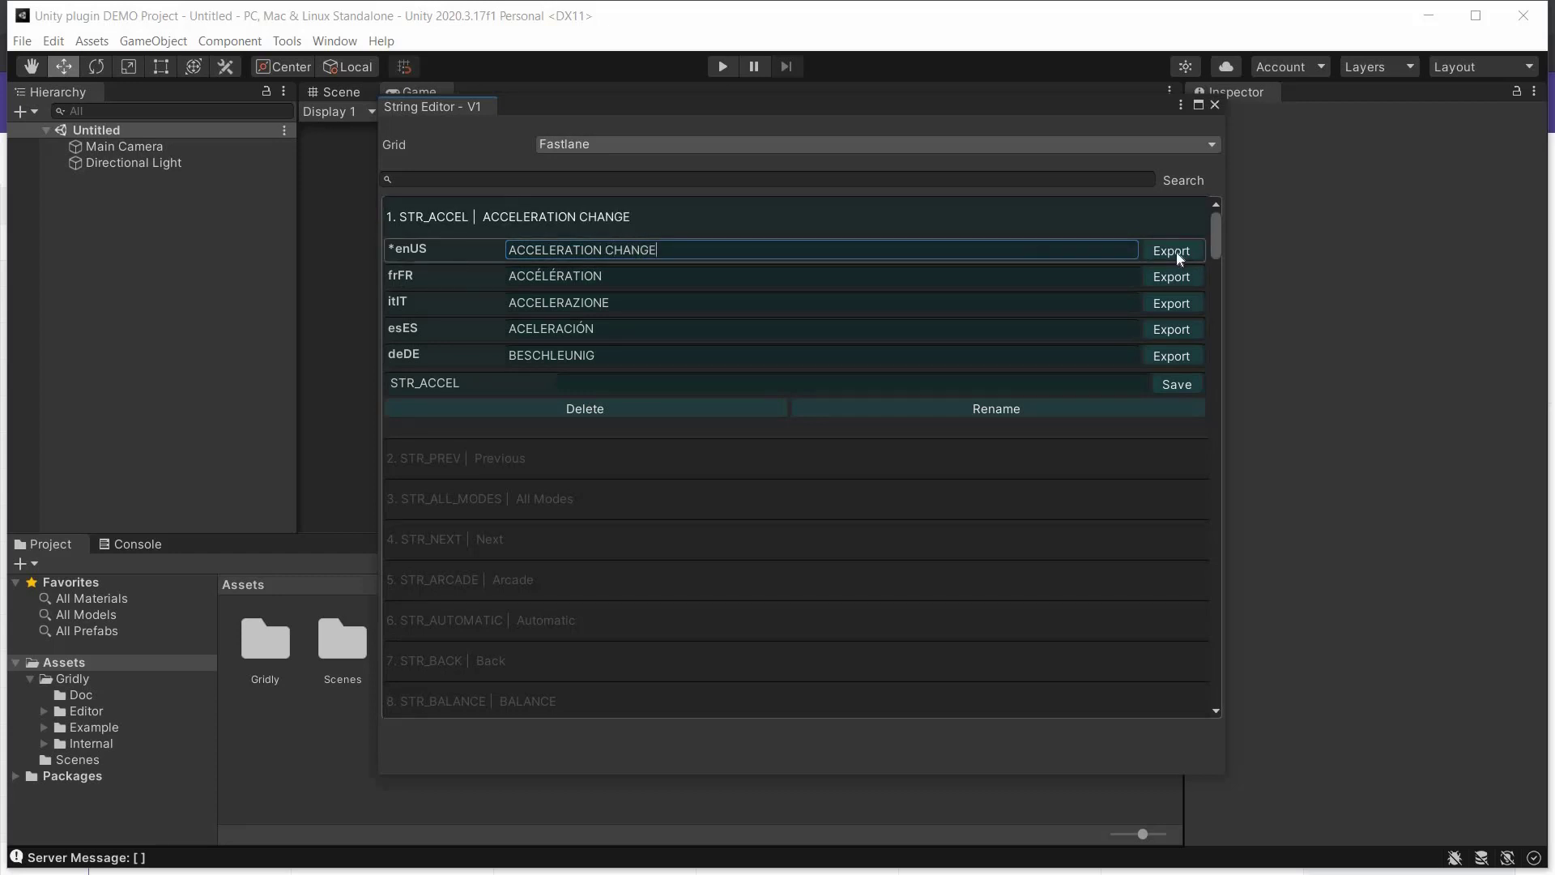
pyautogui.moveTo(494, 251)
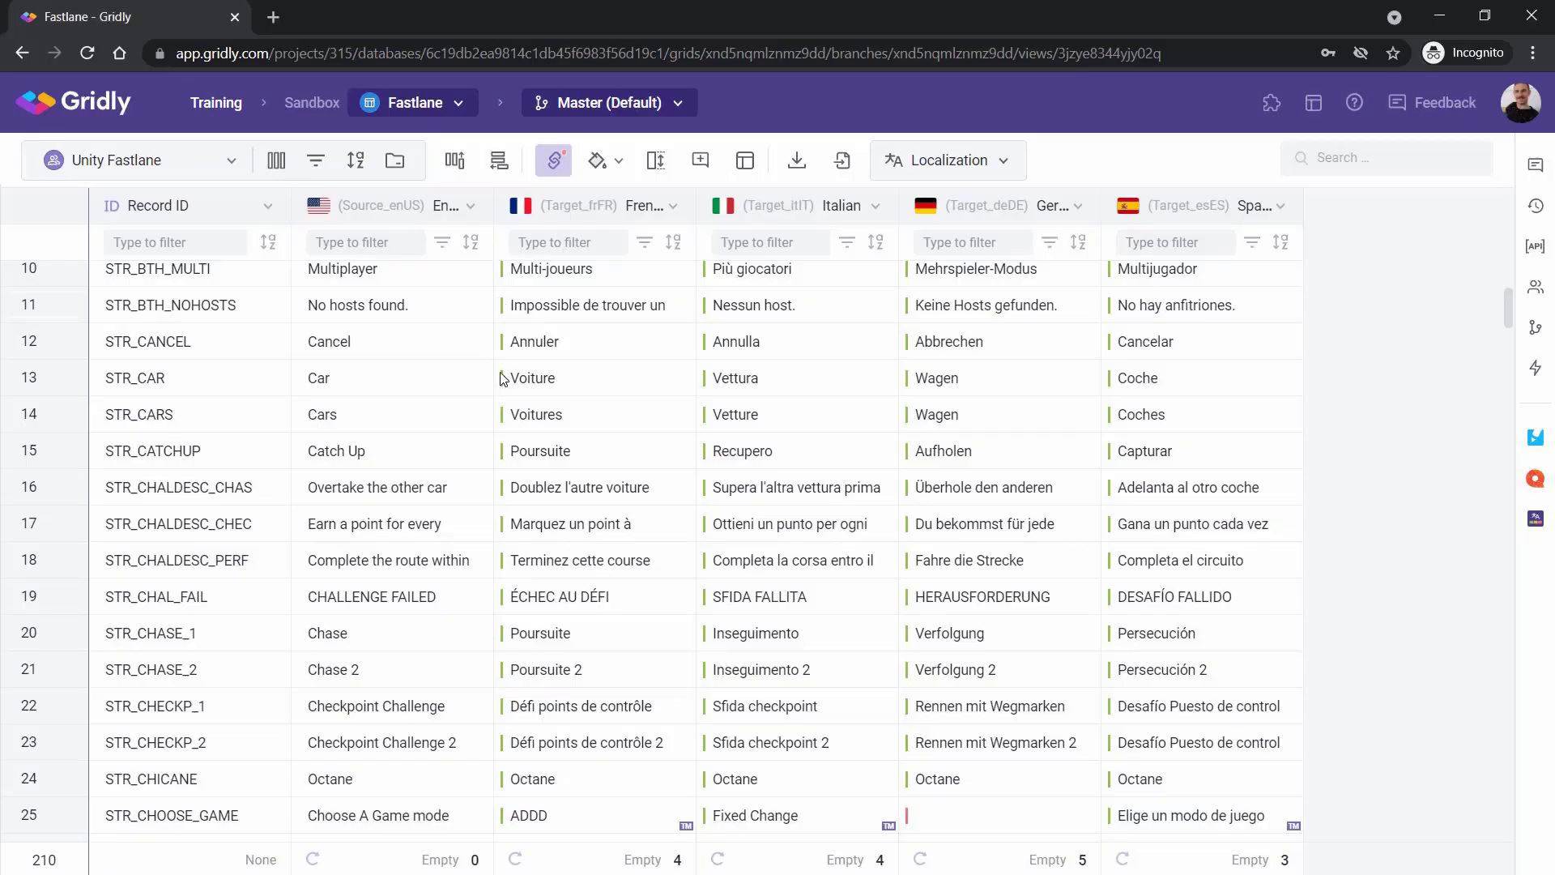
pyautogui.scroll(5, 503, 370)
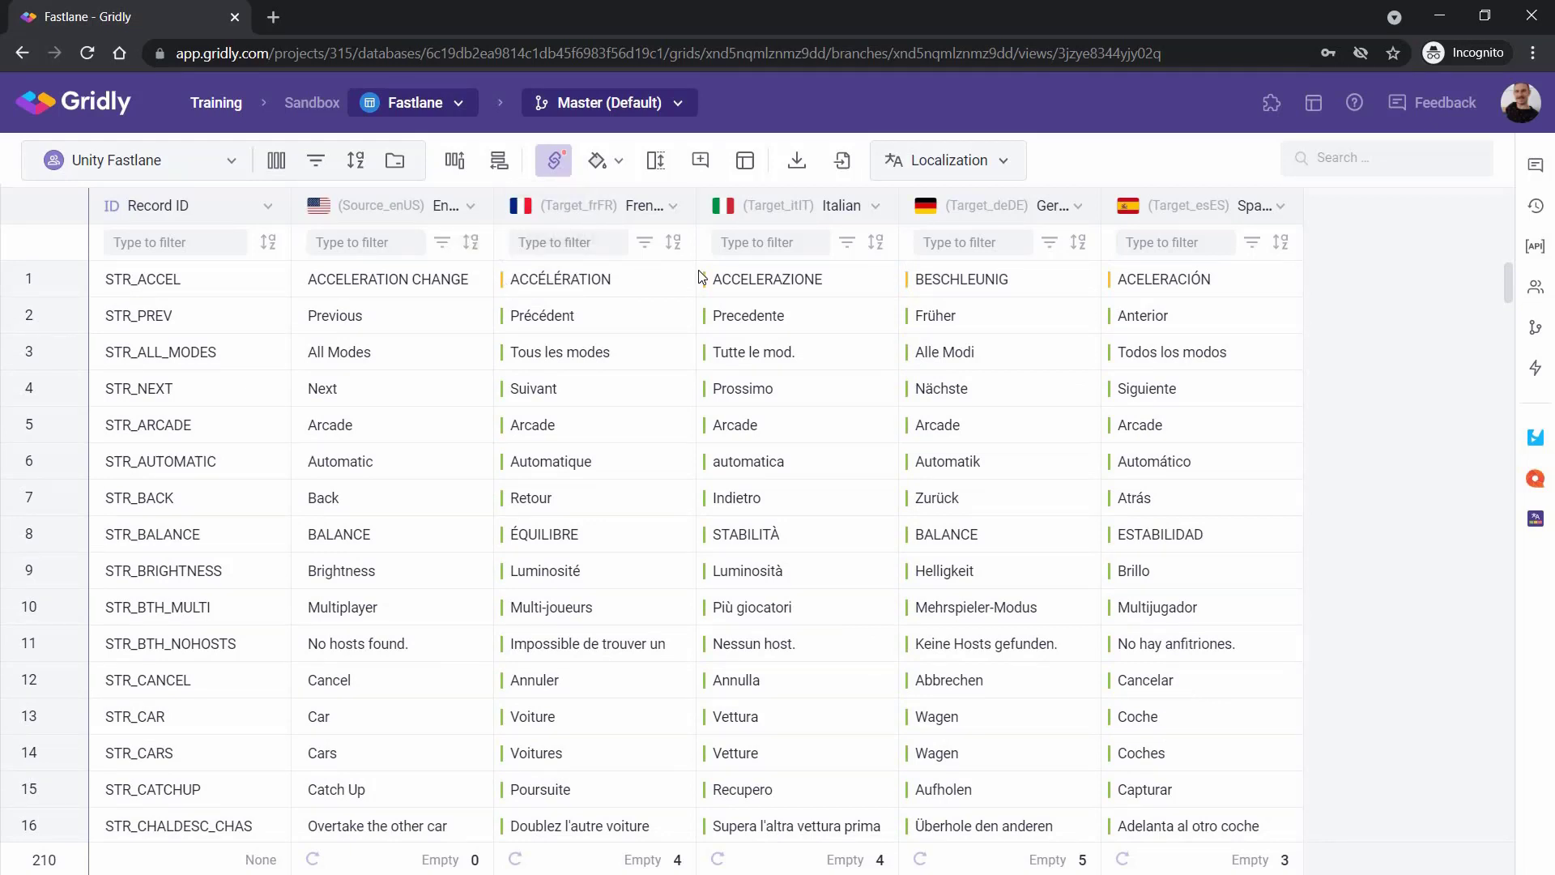
# Append CHANGE to STR_ACCEL's French and Italian translations in row 1
pyautogui.moveTo(705, 287)
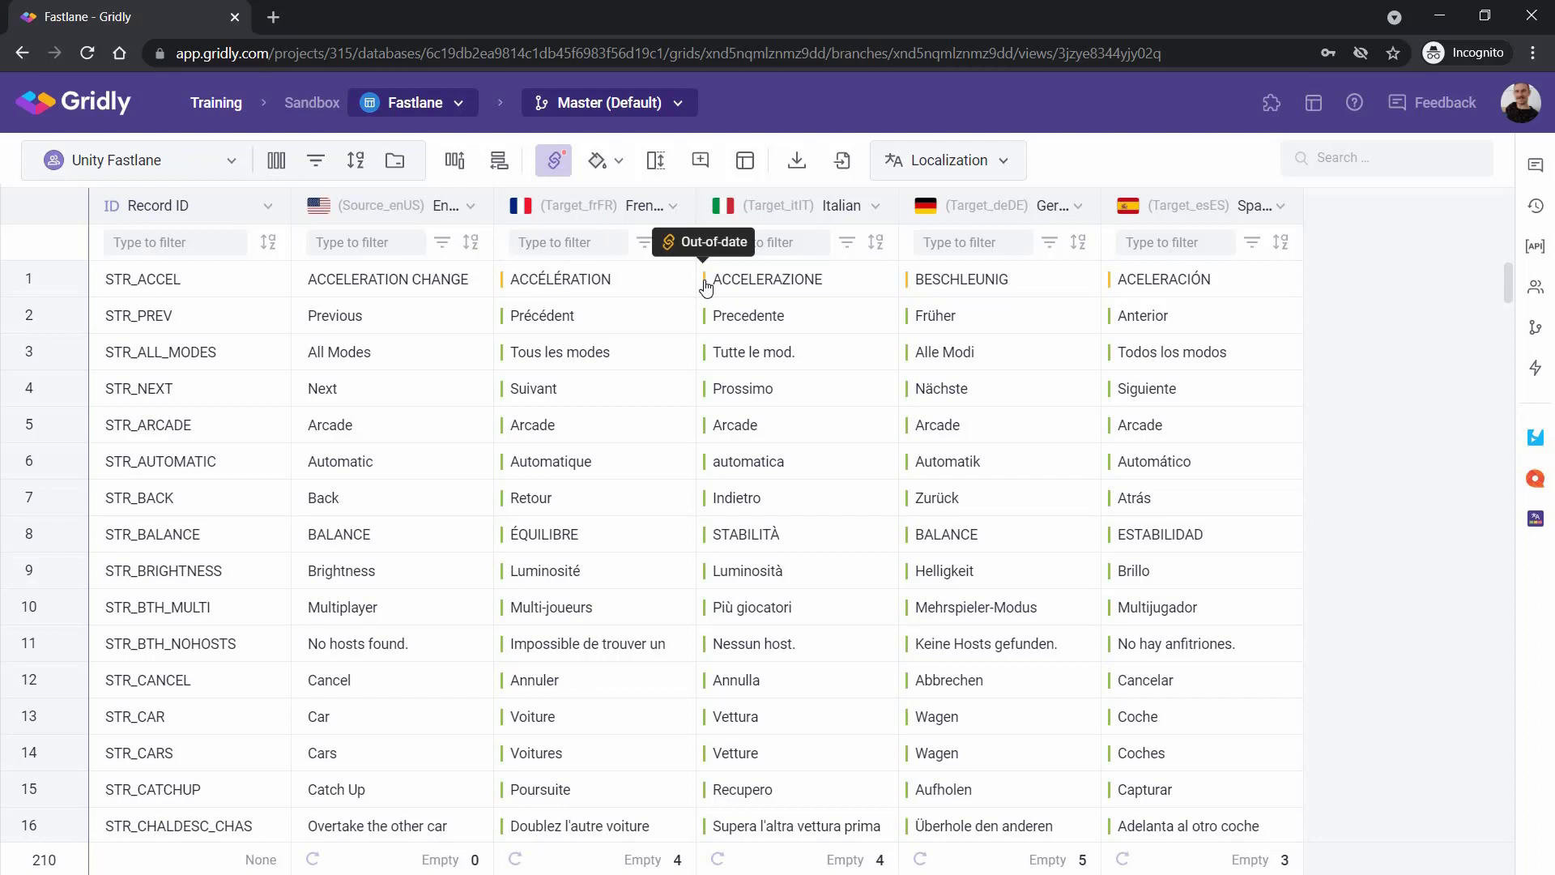
pyautogui.click(191, 166)
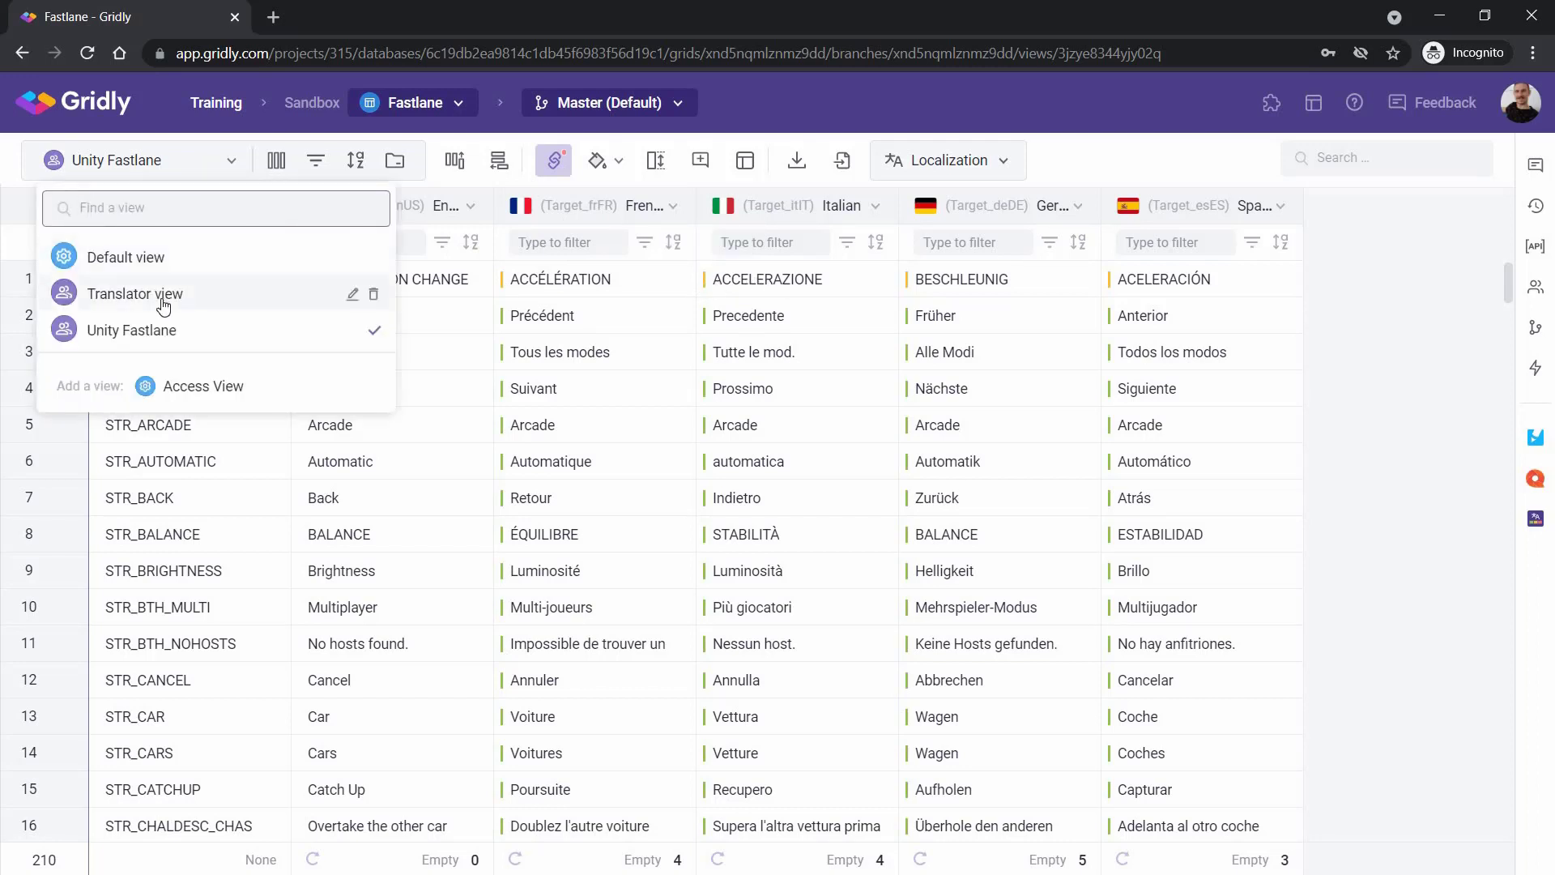
pyautogui.click(547, 282)
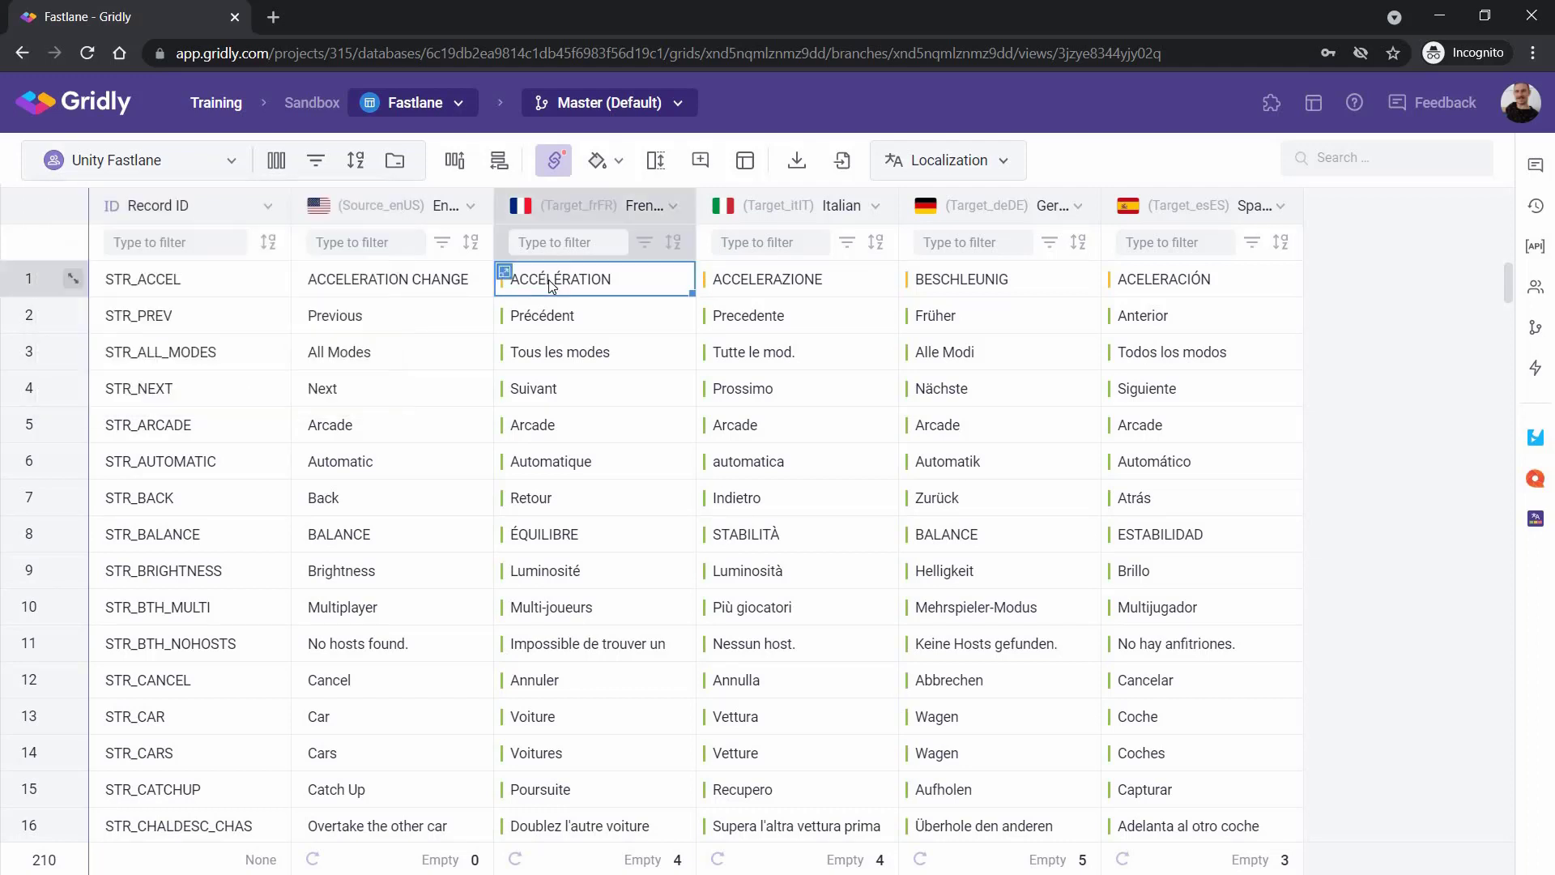
pyautogui.doubleClick(644, 278)
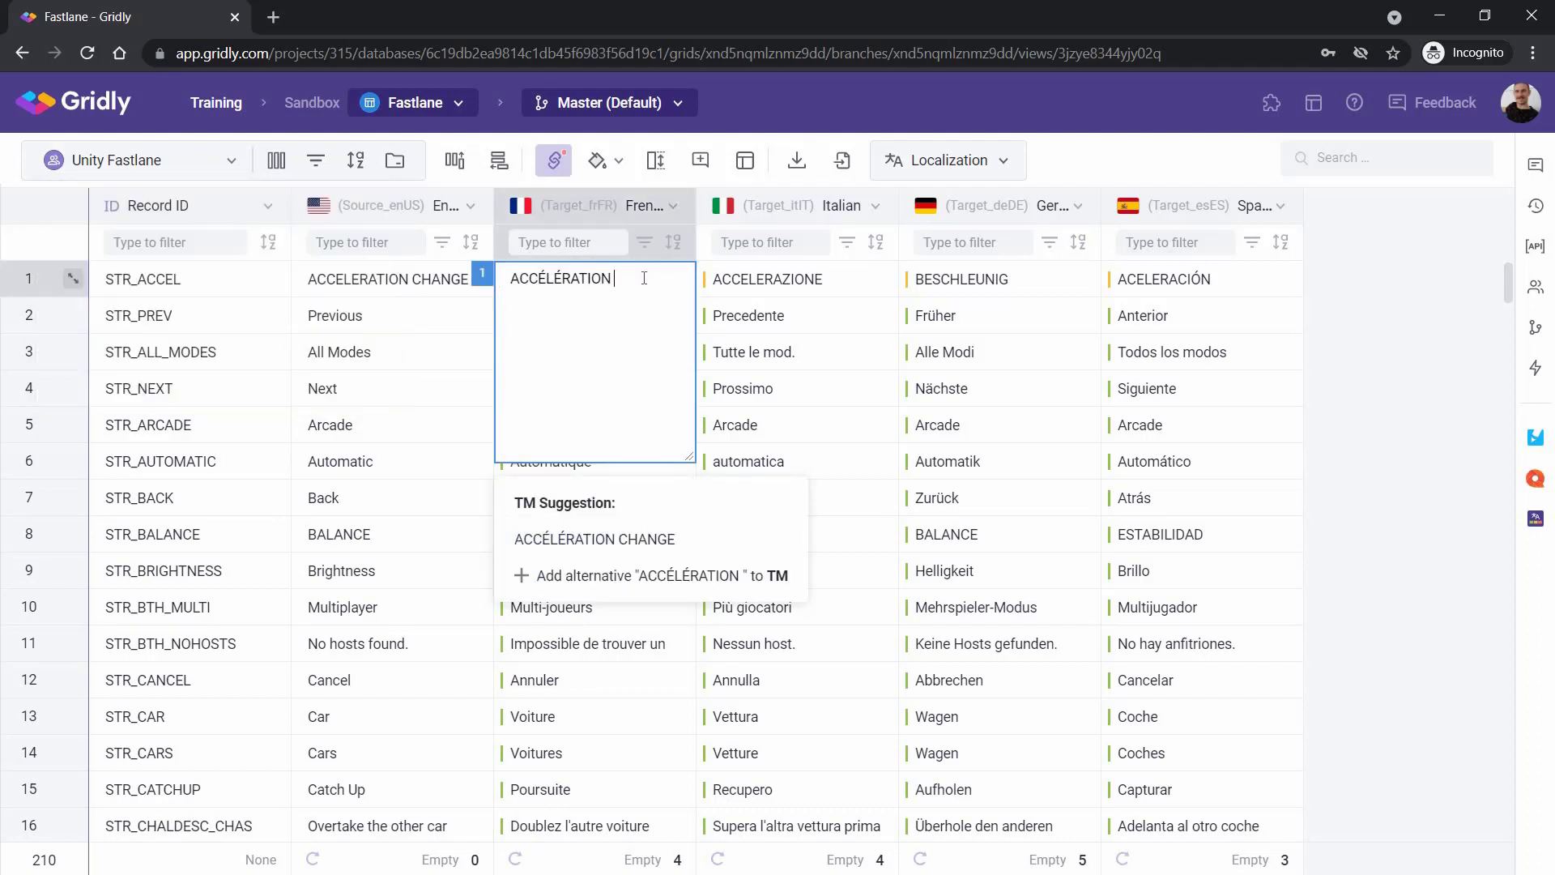
pyautogui.write('CHANGE')
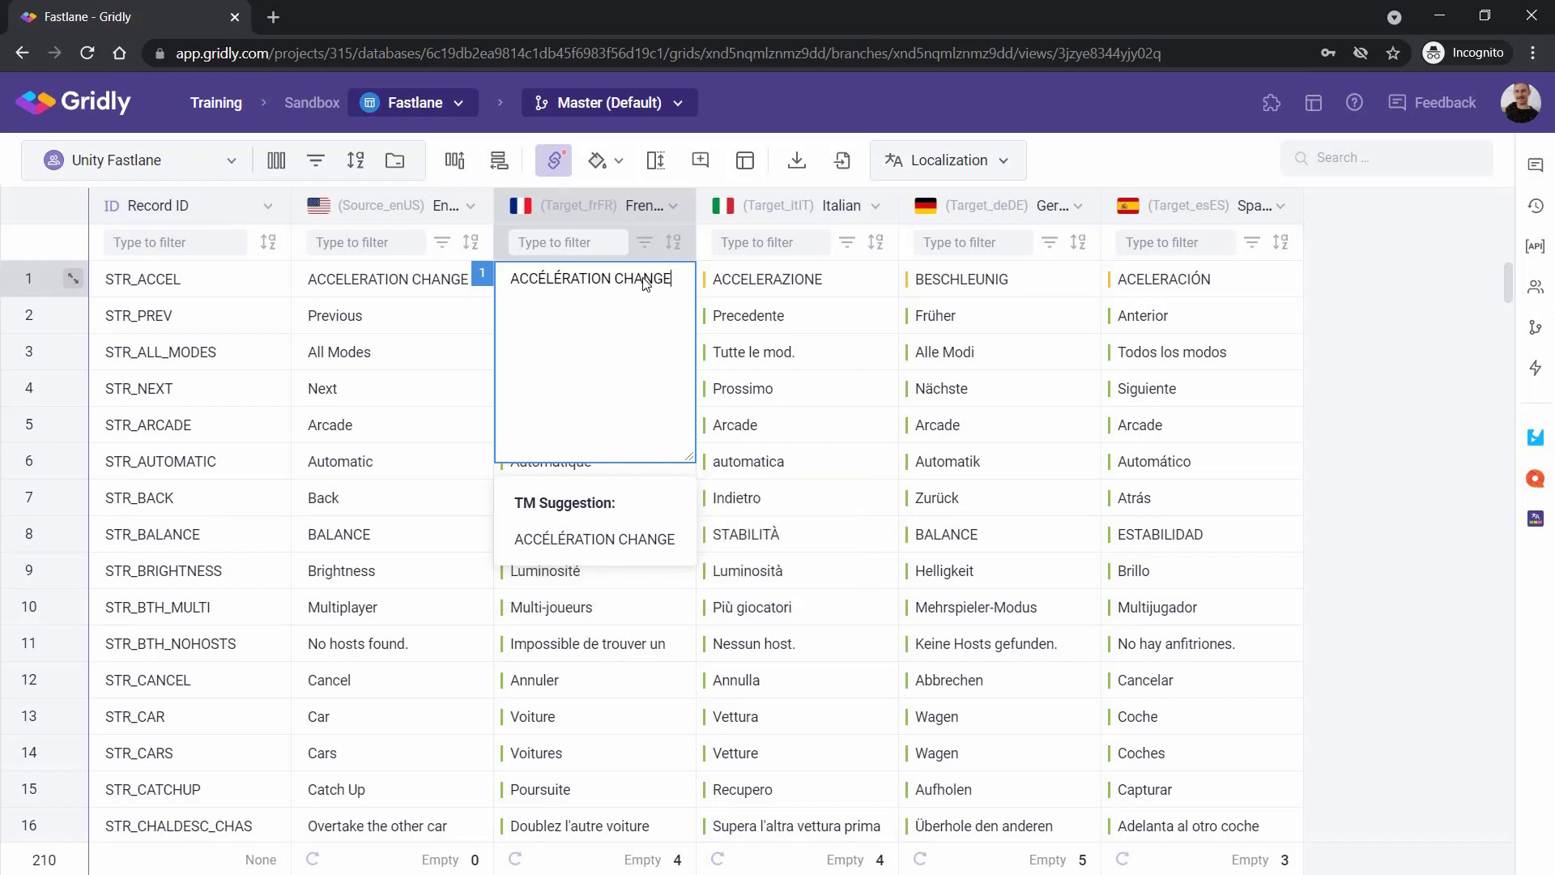
pyautogui.press('Return')
pyautogui.press('Up')
pyautogui.press('Right')
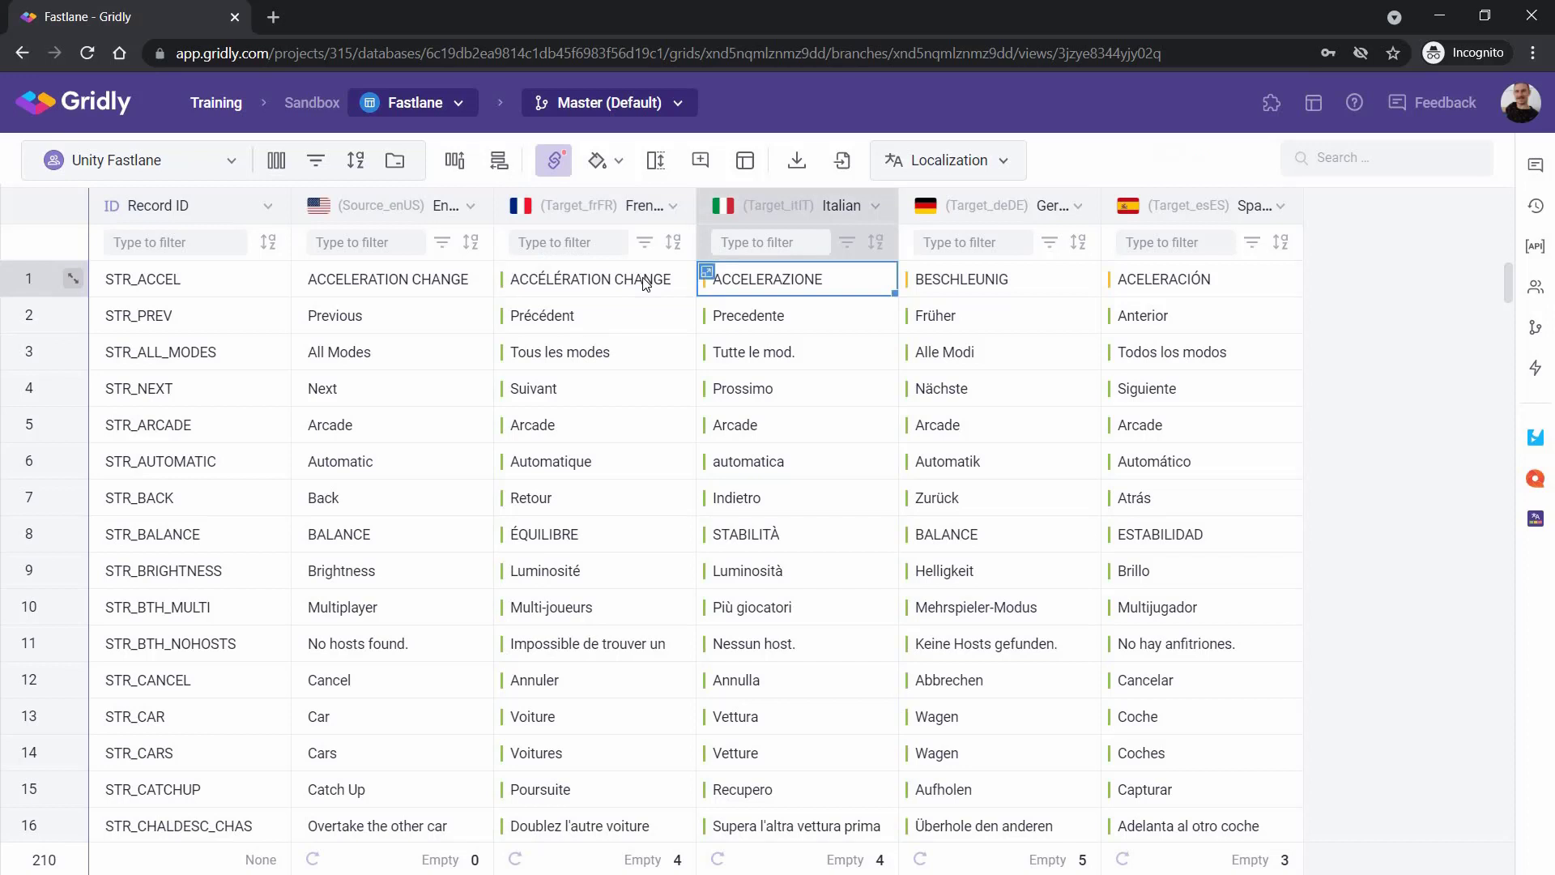
pyautogui.press('Return')
pyautogui.write('CHA')
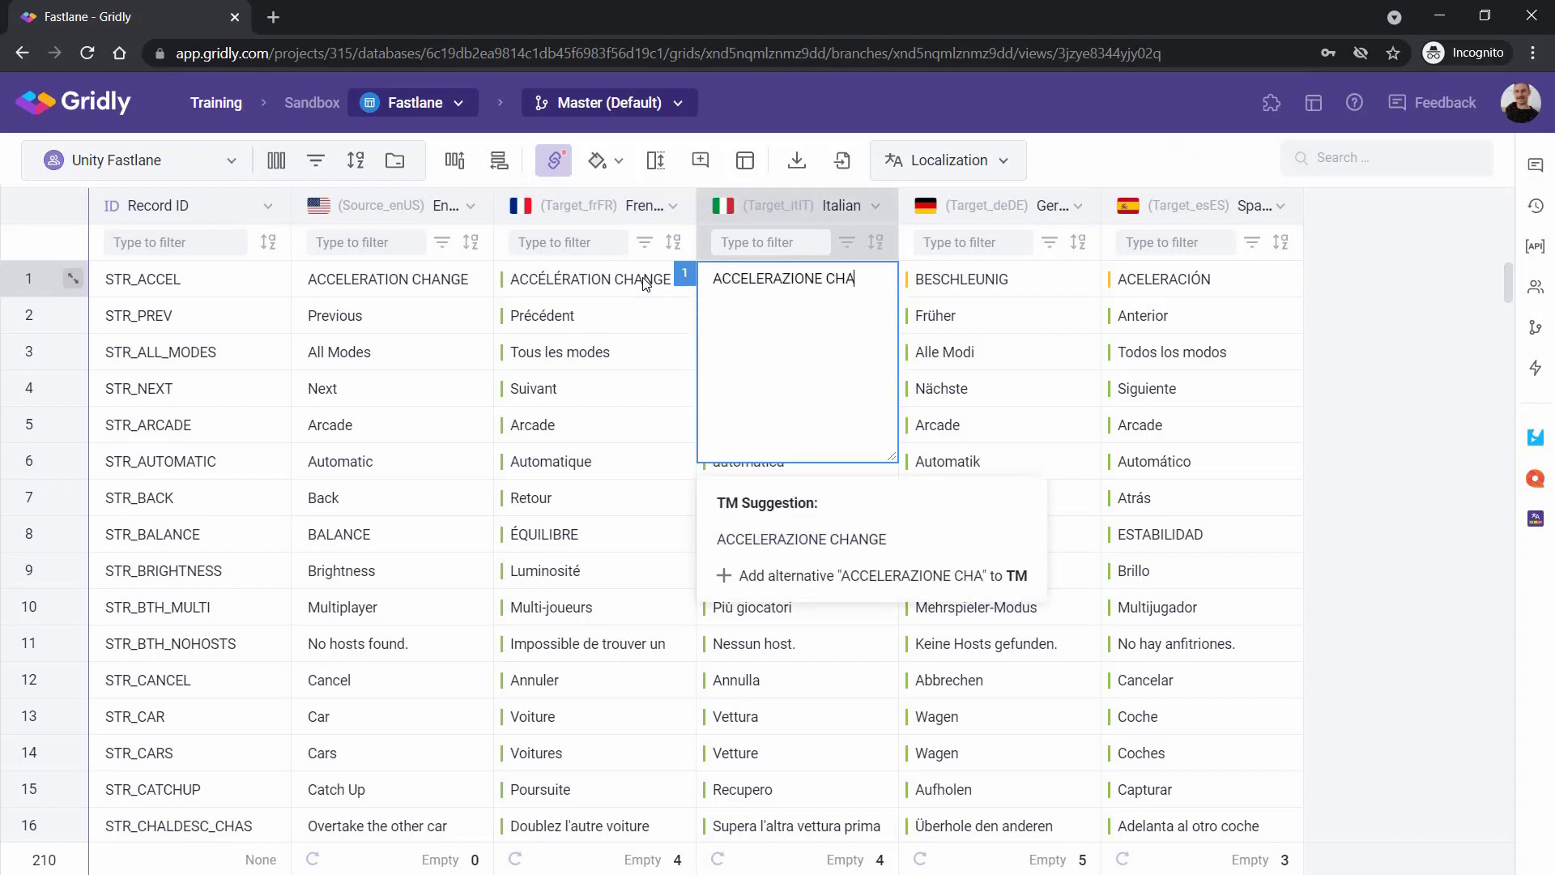
pyautogui.write('NGE')
pyautogui.press('Return')
# Append CHANGE to STR_ACCEL's German and Spanish translations
pyautogui.press('Up')
pyautogui.press('Right')
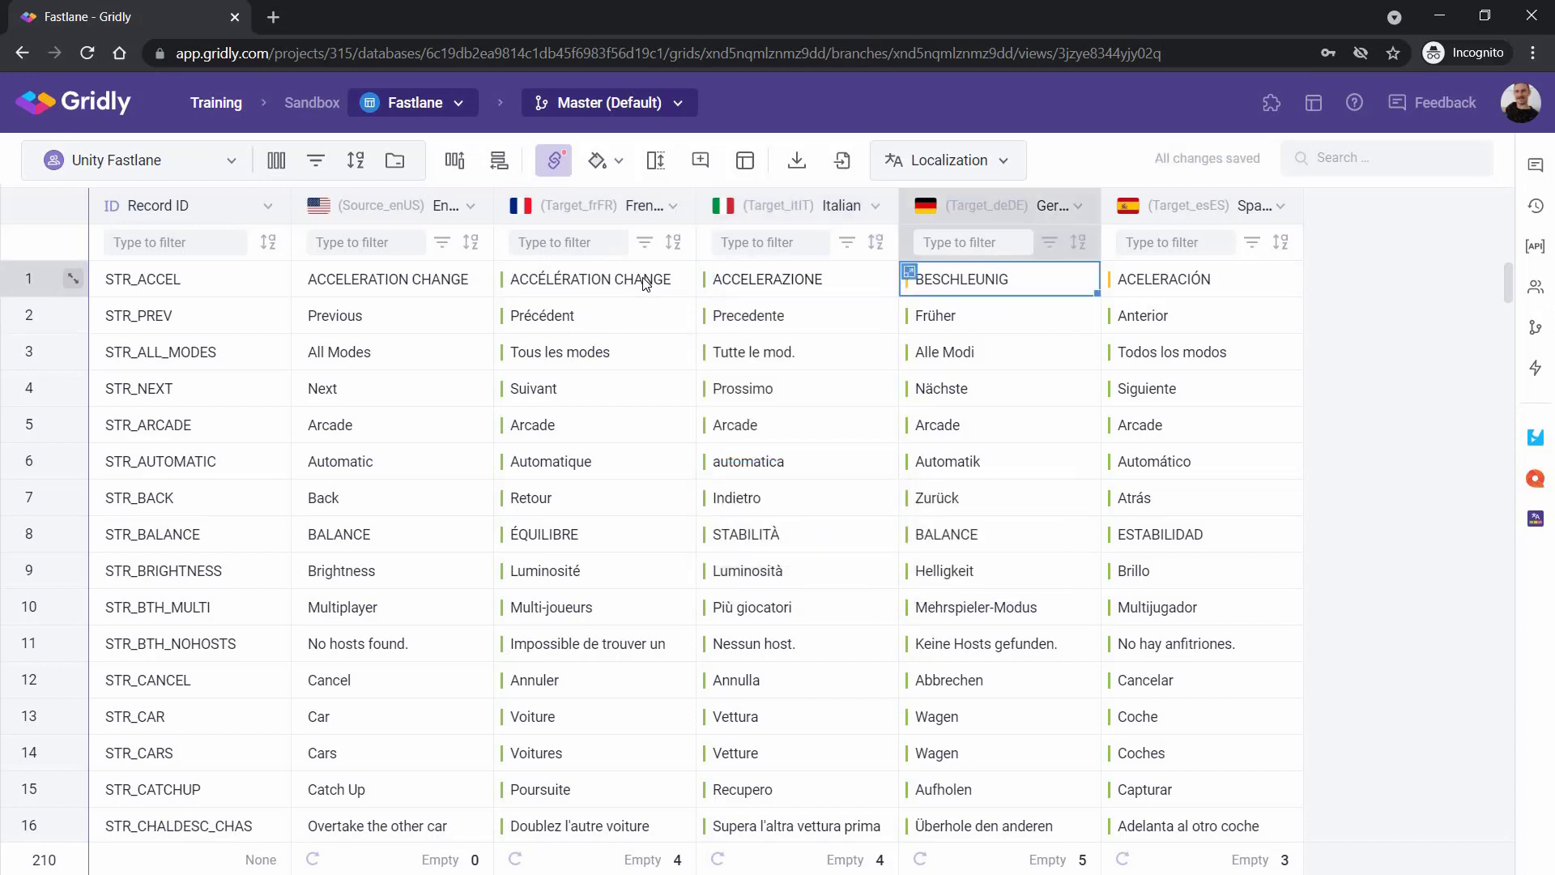
pyautogui.press('Return')
pyautogui.write('CHANGE')
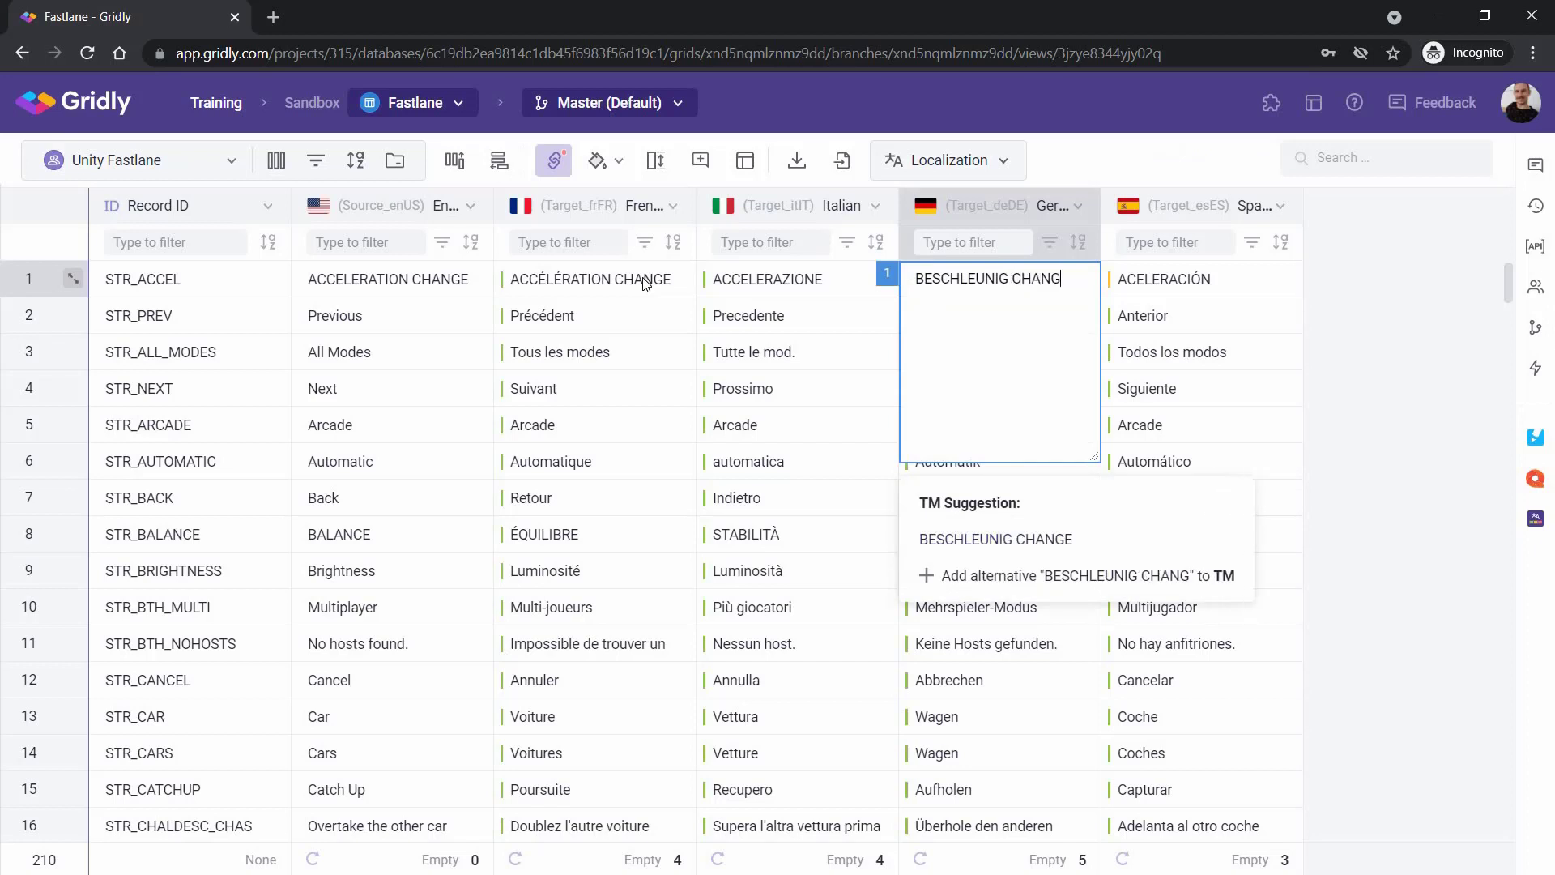
pyautogui.press('Return')
pyautogui.press('Up')
pyautogui.press('Right')
pyautogui.press('Return')
pyautogui.write('CHAN')
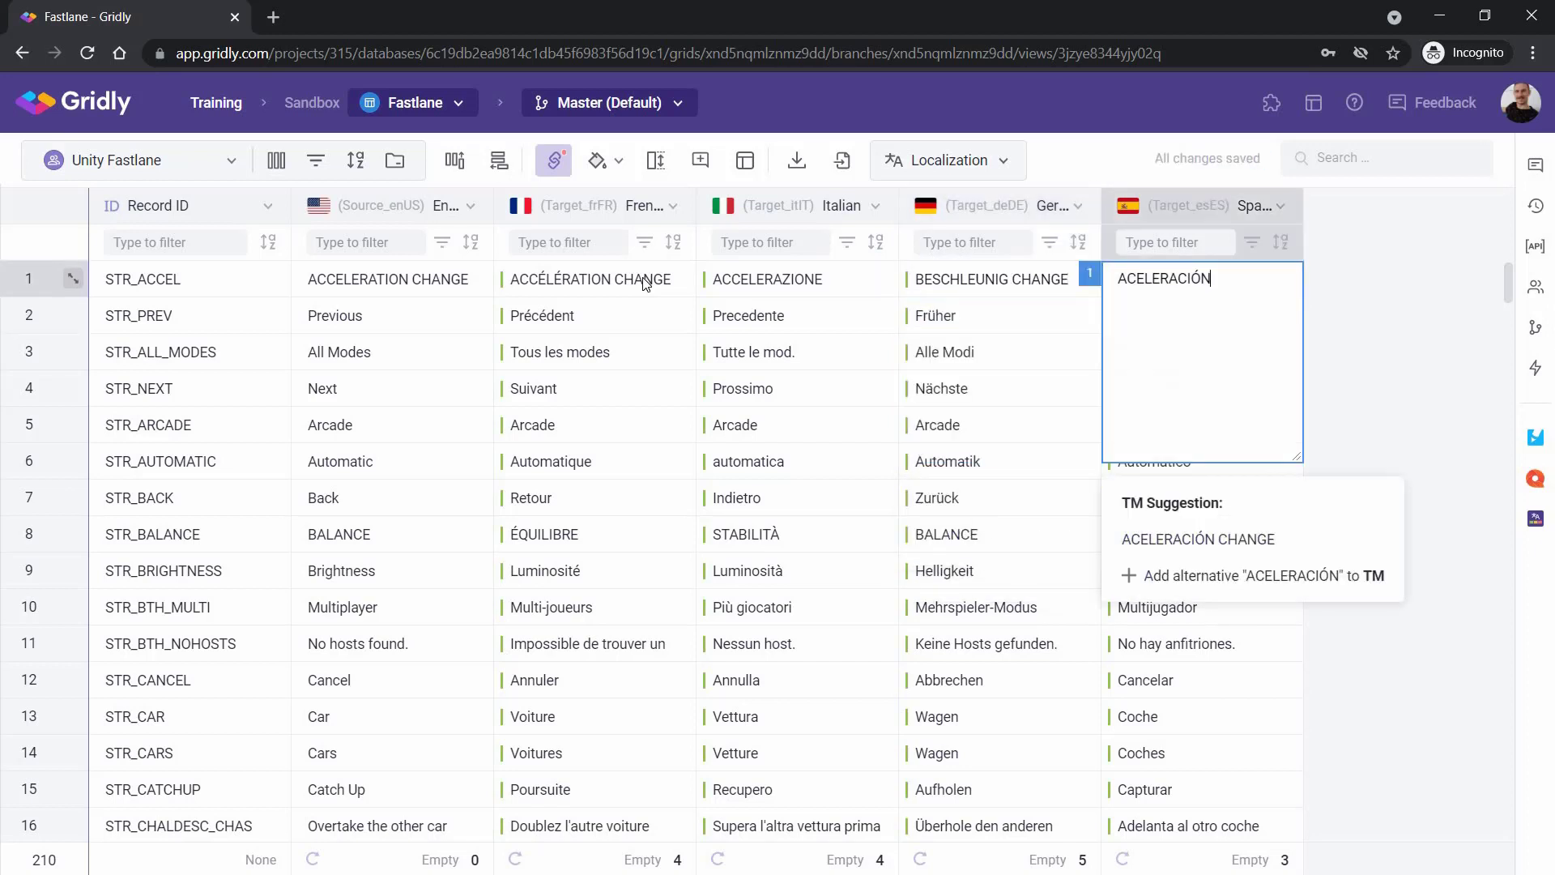
pyautogui.write('GE')
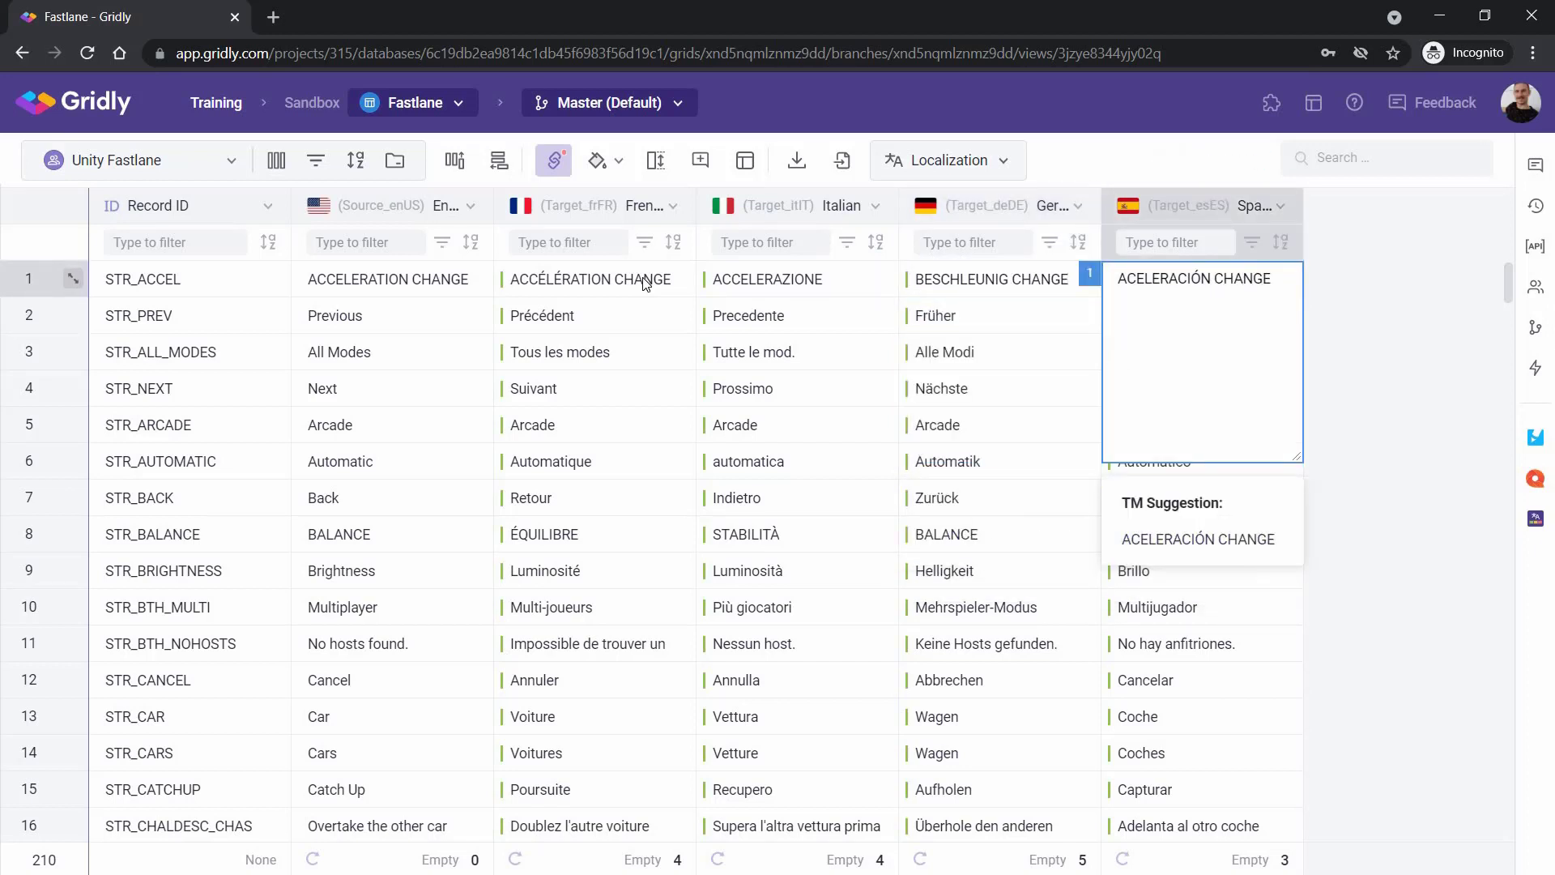
pyautogui.press('Return')
# Back in Unity, import all strings from Gridly, confirming the overwrite
pyautogui.hotkey('alt', 'Tab')
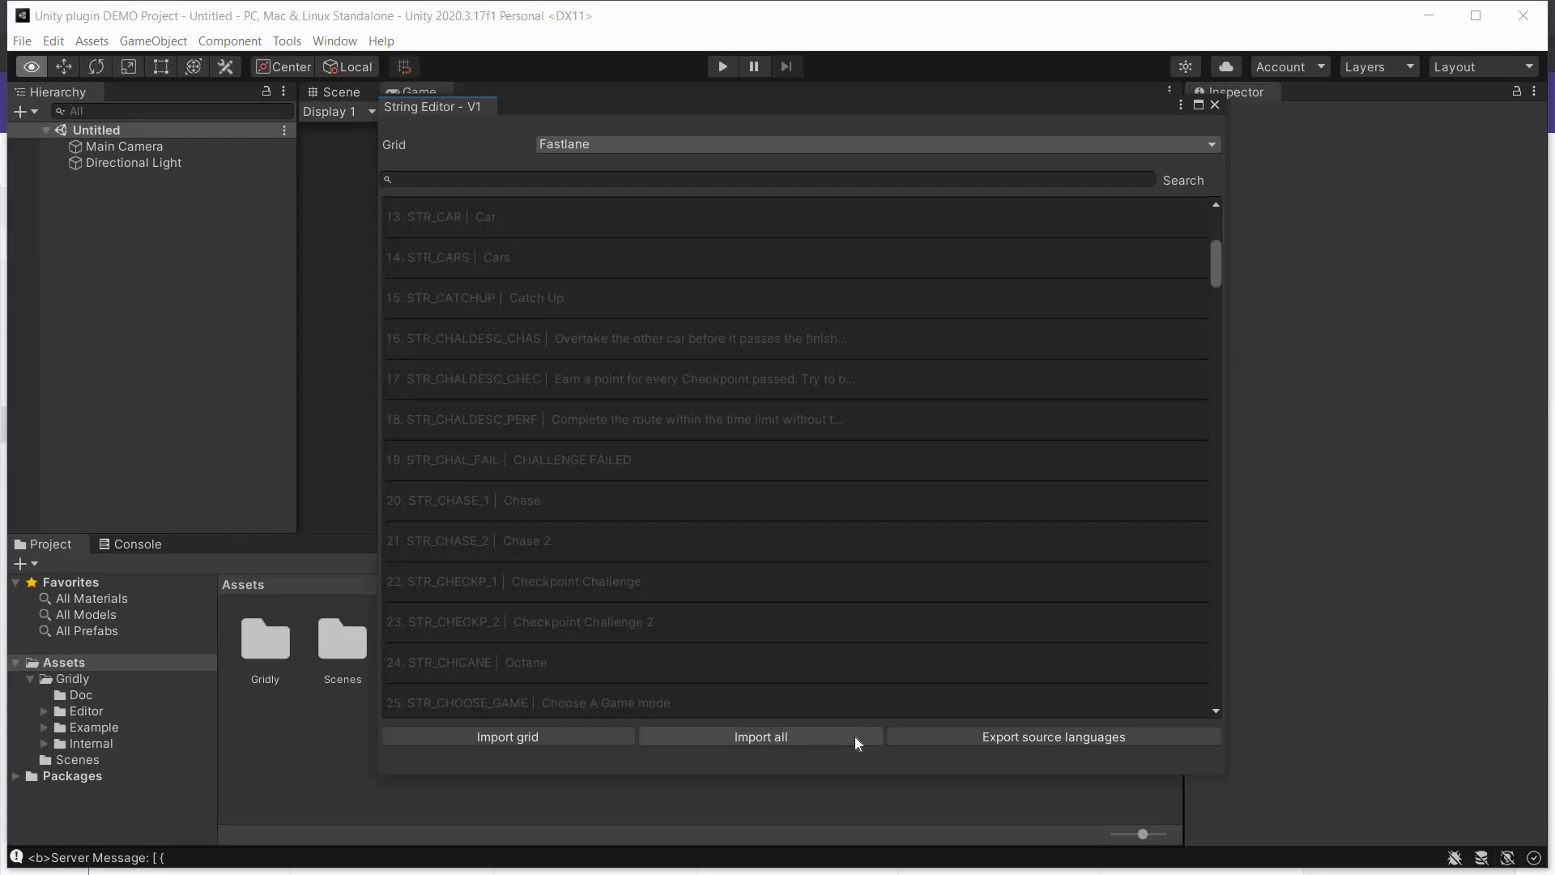
pyautogui.click(855, 737)
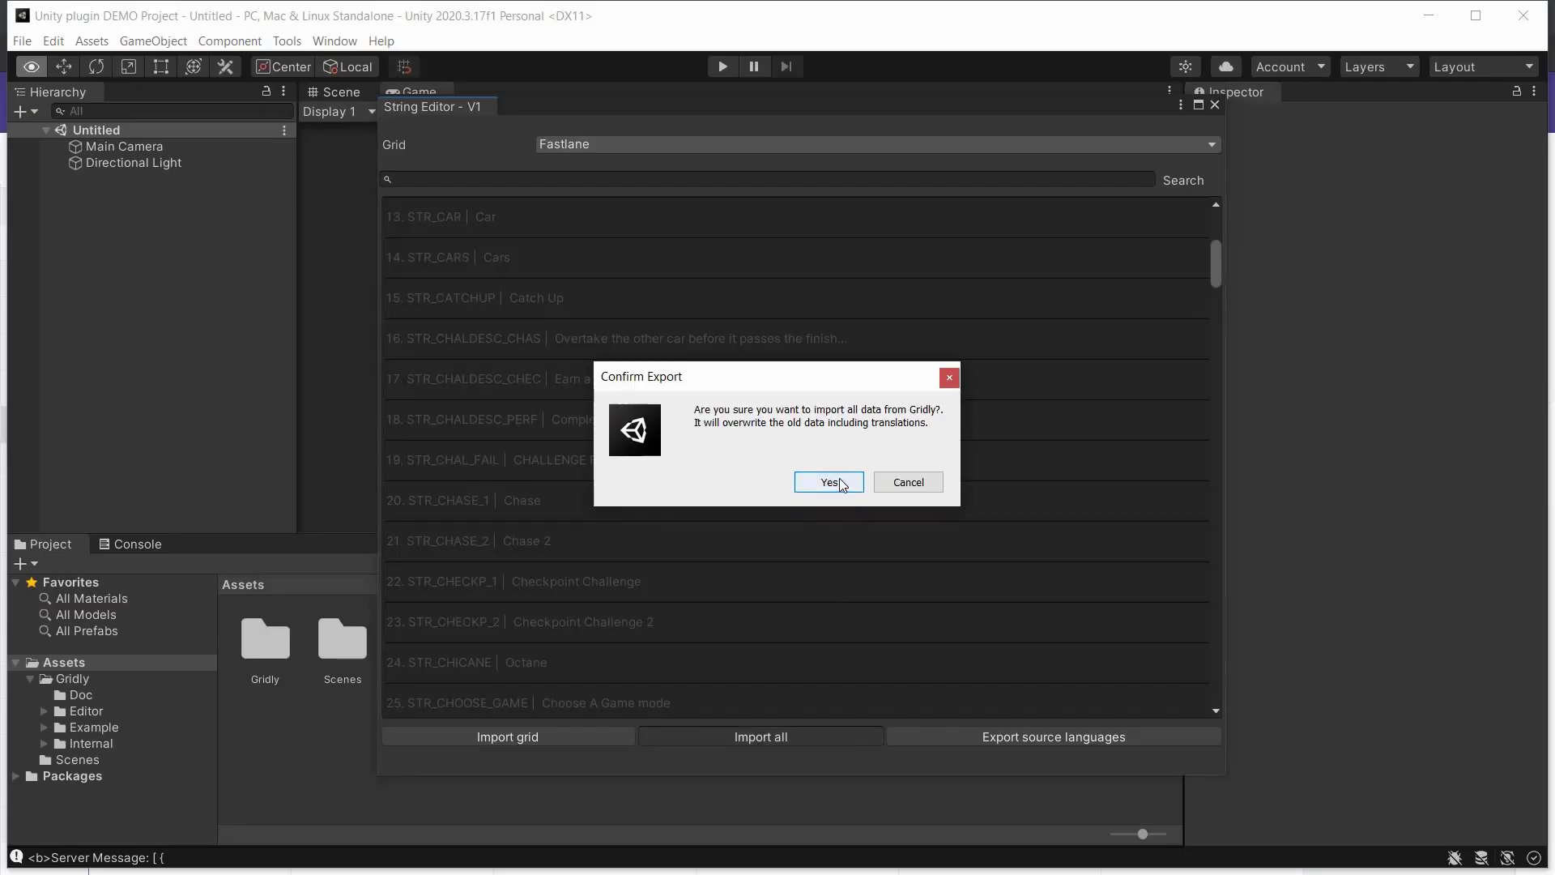
pyautogui.click(830, 483)
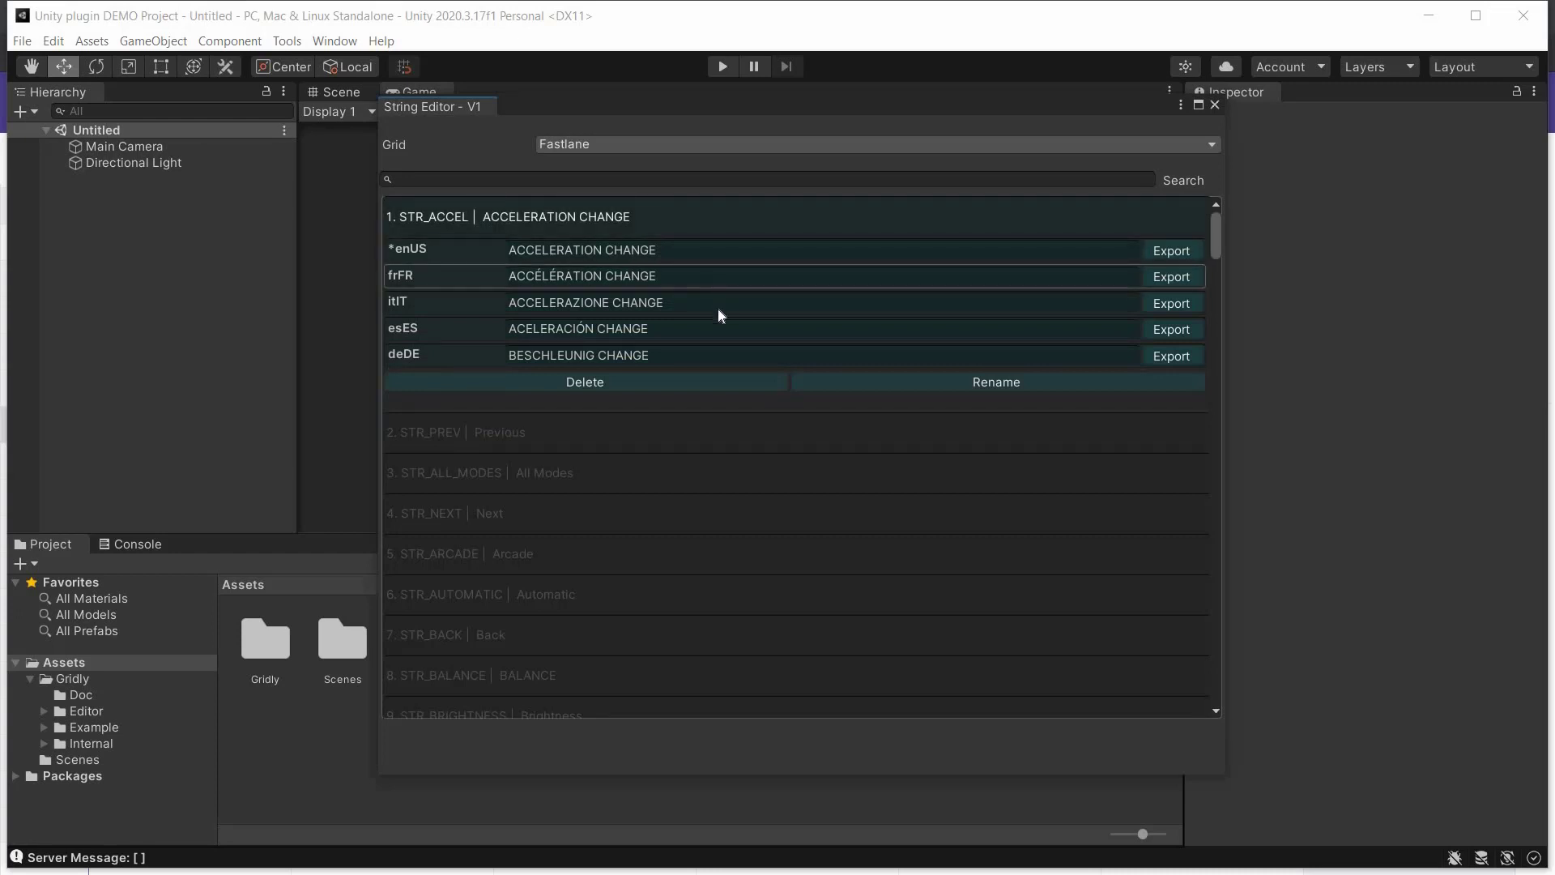
# Remove CHANGE so STR_ACCEL's English text reads ACCELERATION, and export it
pyautogui.doubleClick(852, 256)
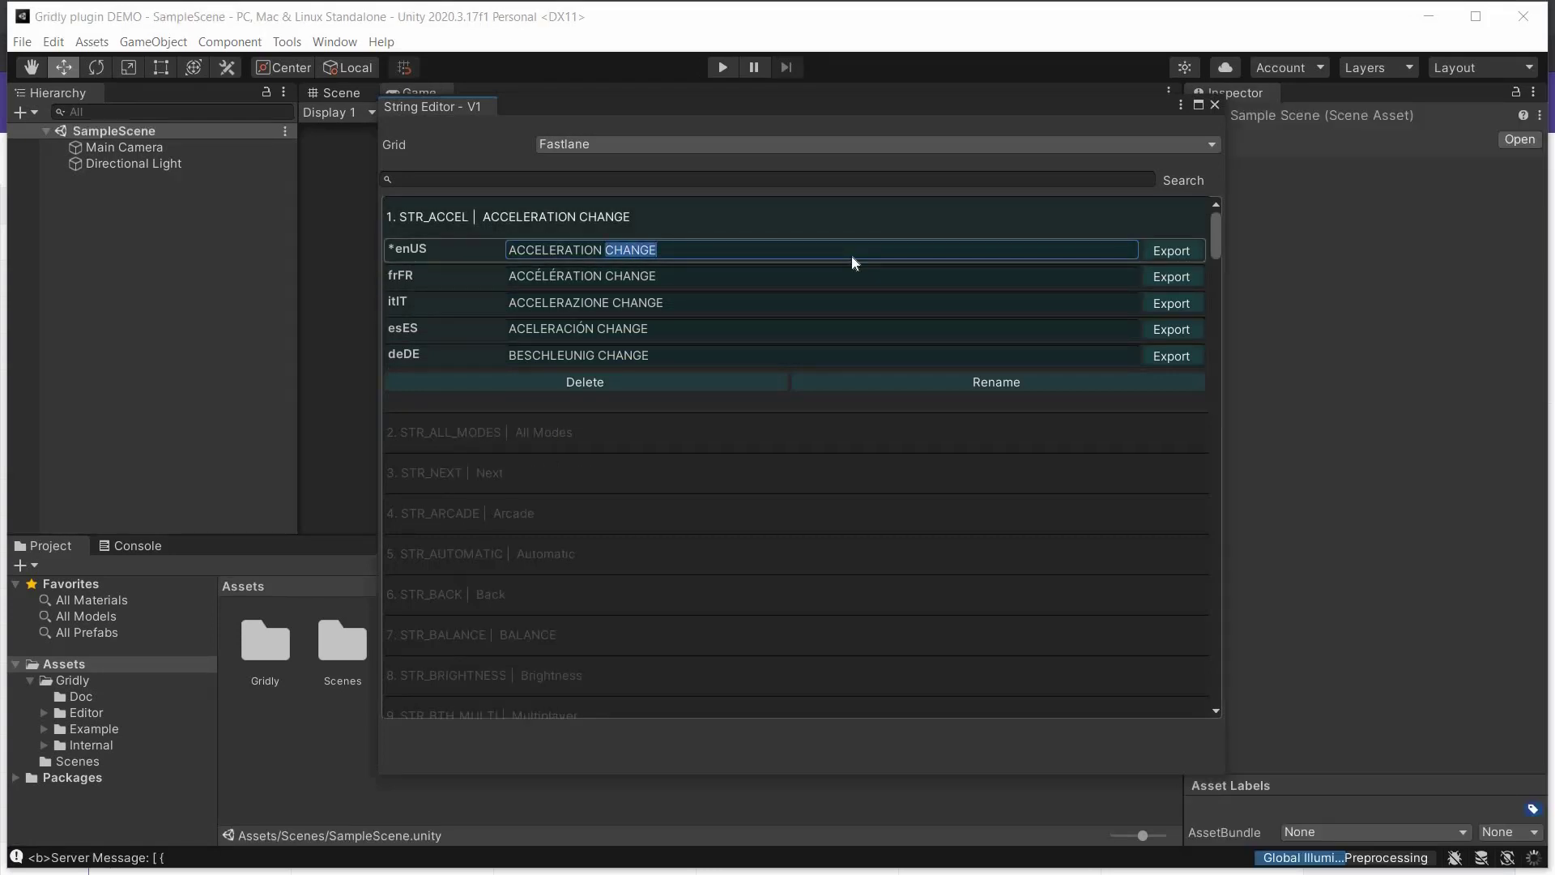
pyautogui.press('BackSpace')
pyautogui.press('BackSpace')
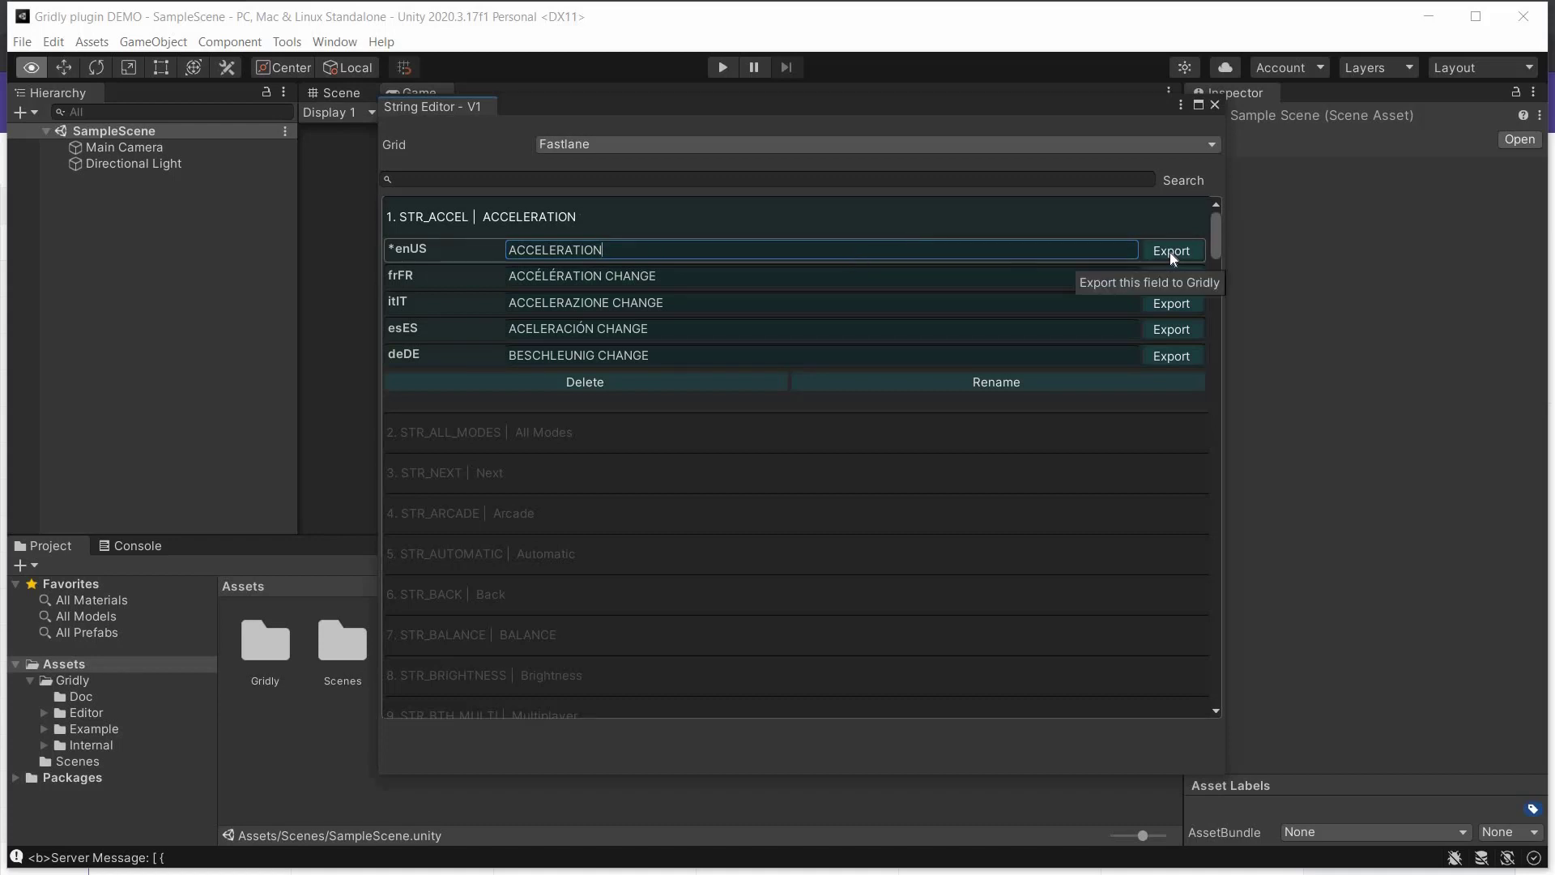
pyautogui.click(1169, 251)
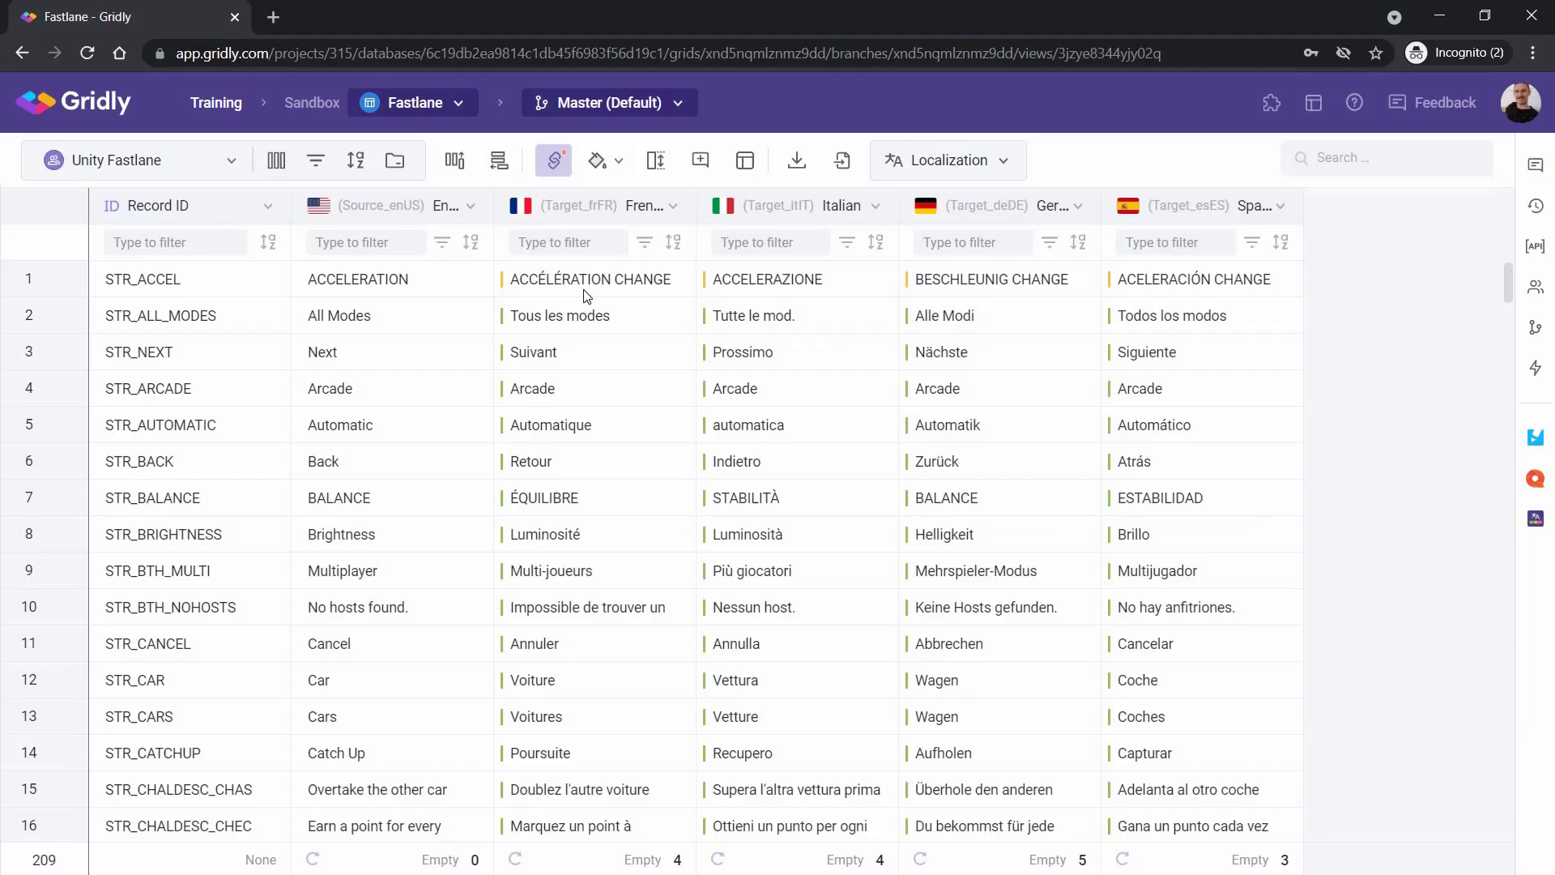
pyautogui.moveTo(542, 294)
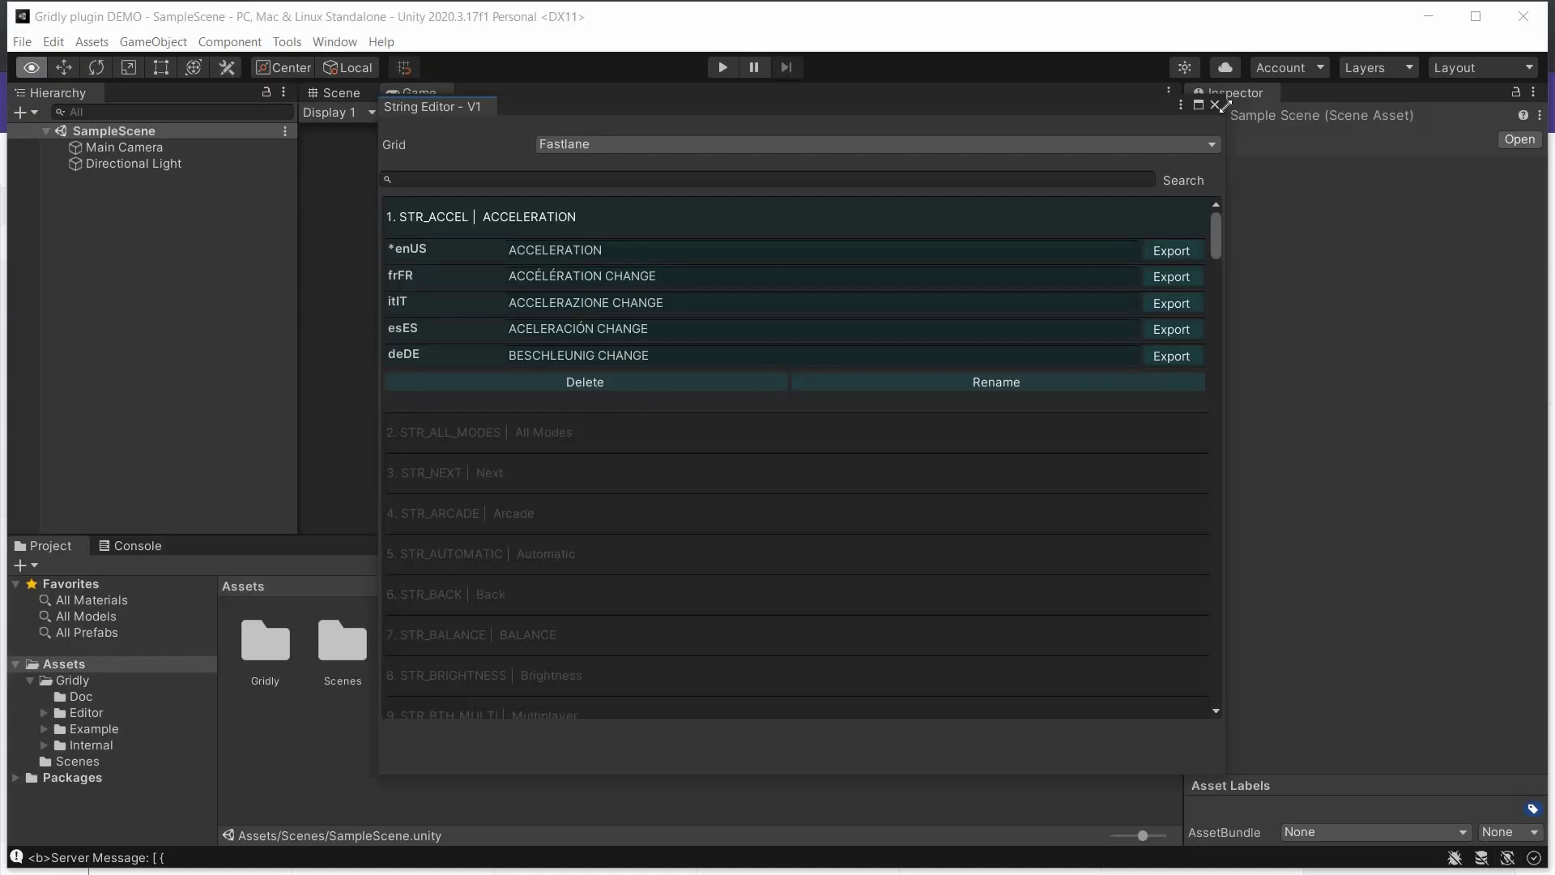
# Close the String Editor and open the Example1 scene from the Example folder
pyautogui.click(1215, 105)
pyautogui.click(45, 728)
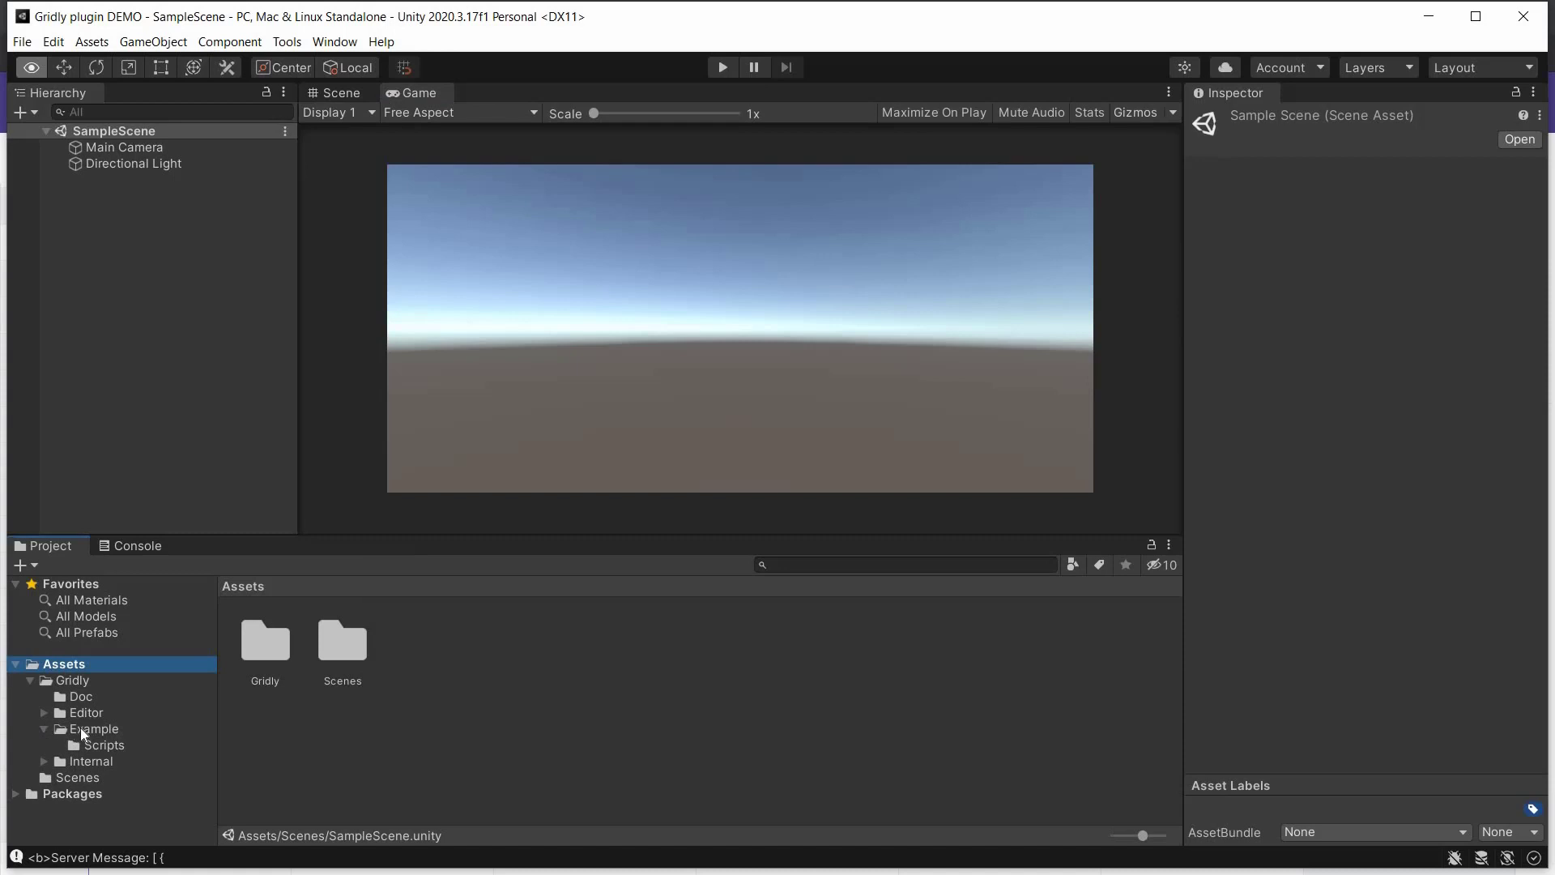
pyautogui.click(84, 728)
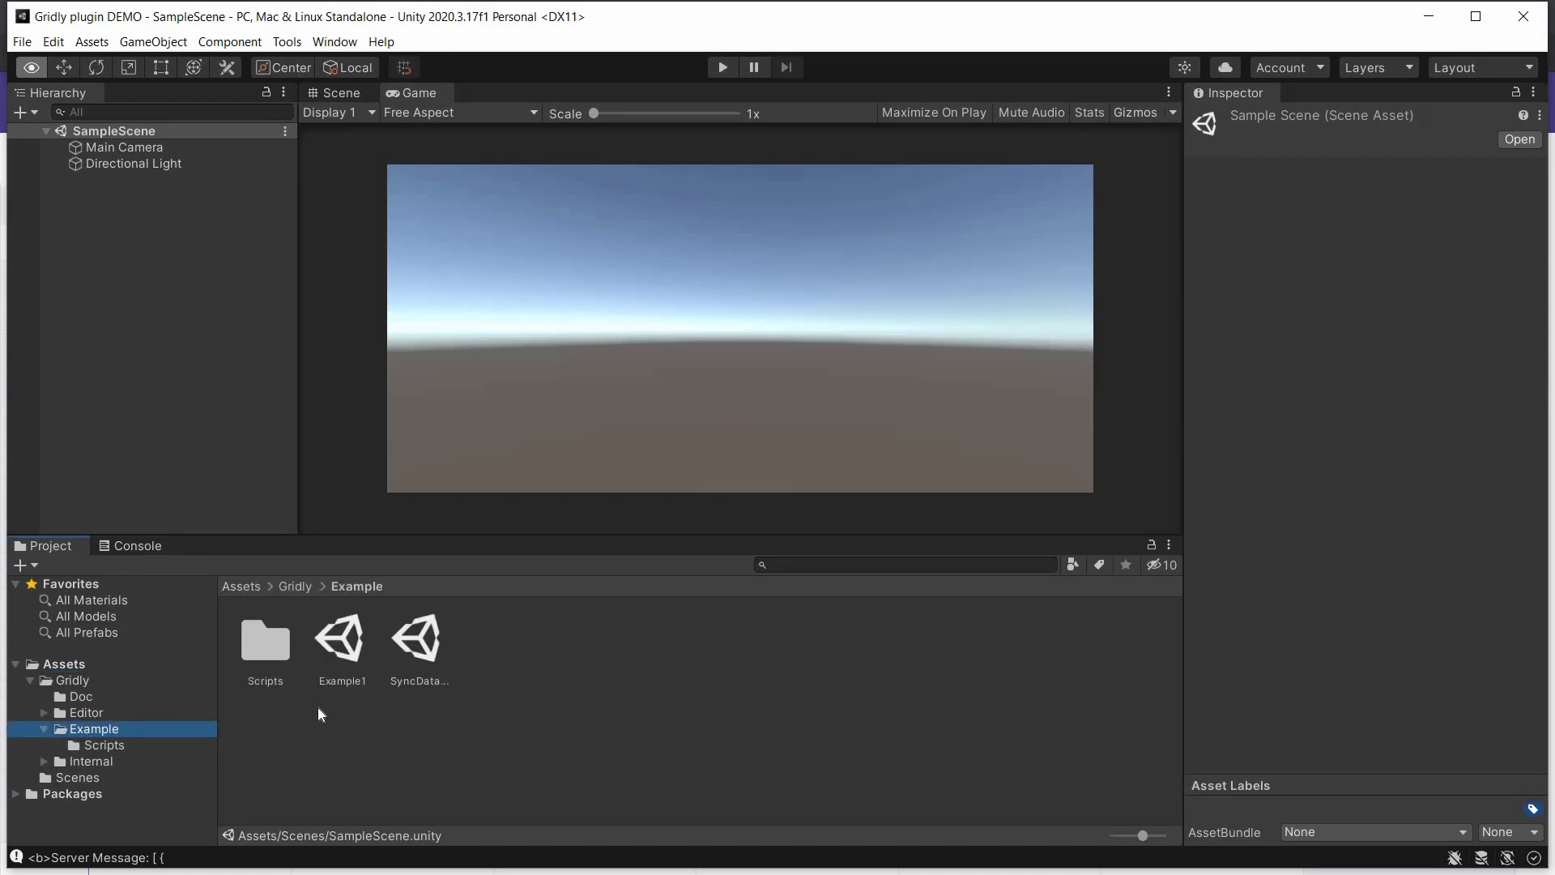
pyautogui.click(343, 644)
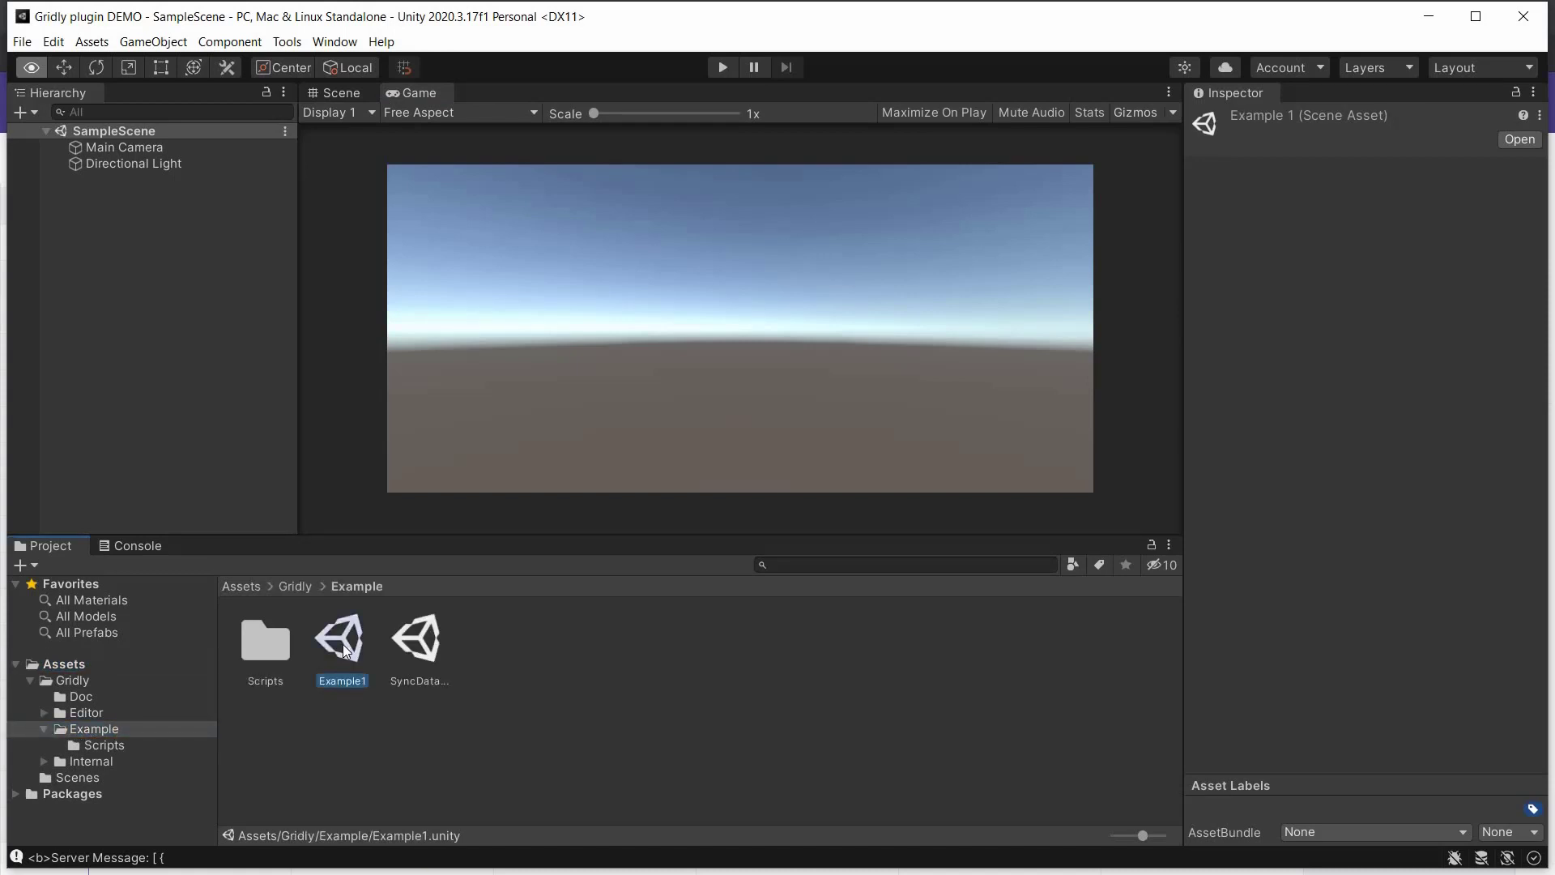
pyautogui.doubleClick(342, 644)
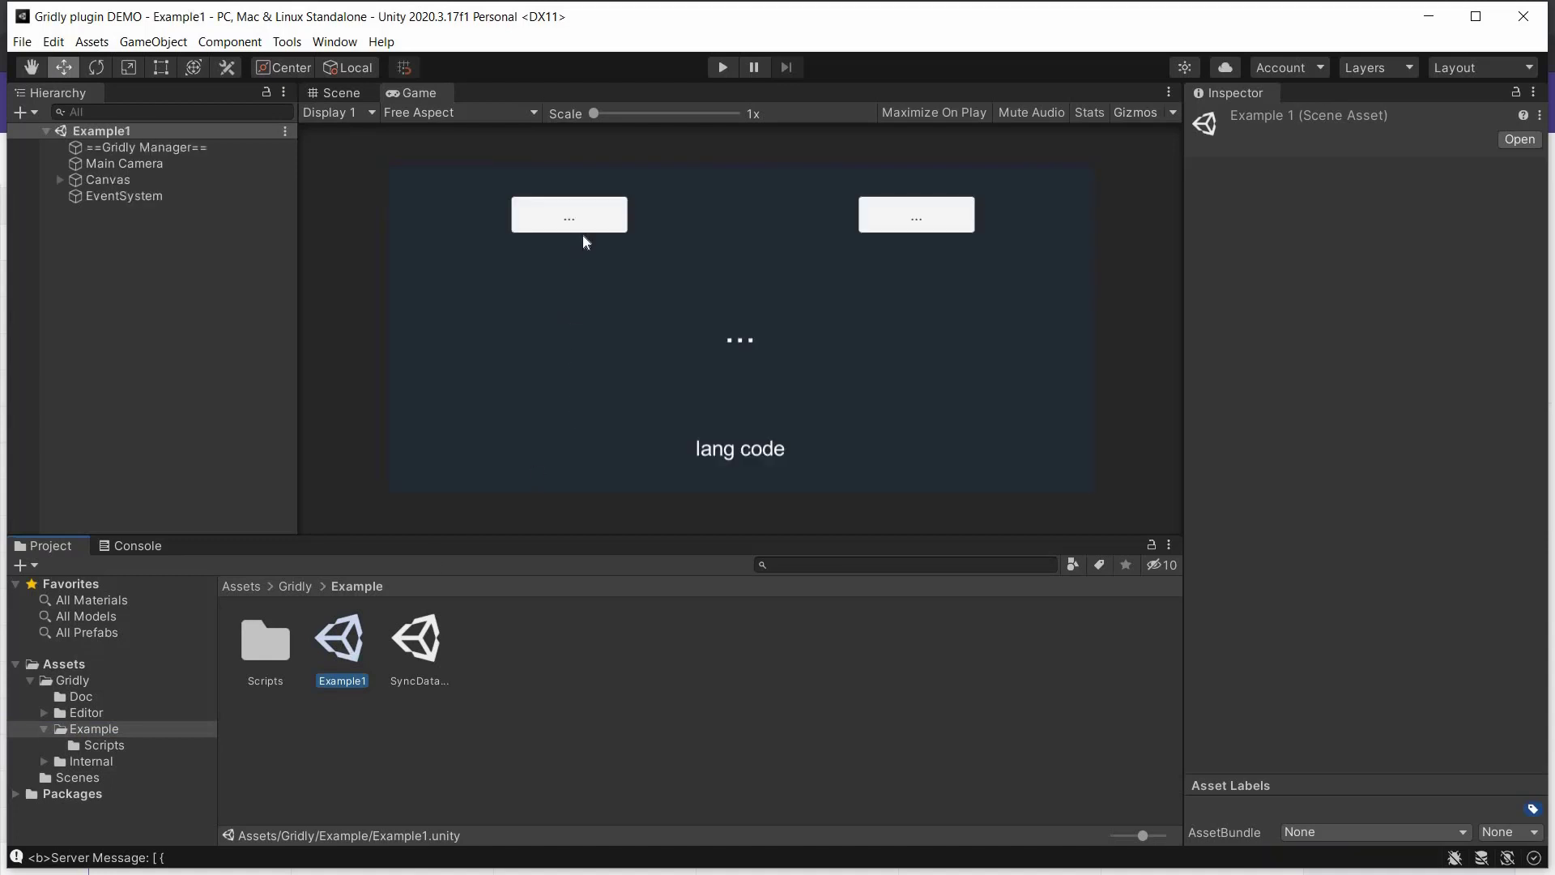
# Select the Previous button's prev text and inspect its Translator (Fastlane, STR_ACCEL)
pyautogui.click(60, 180)
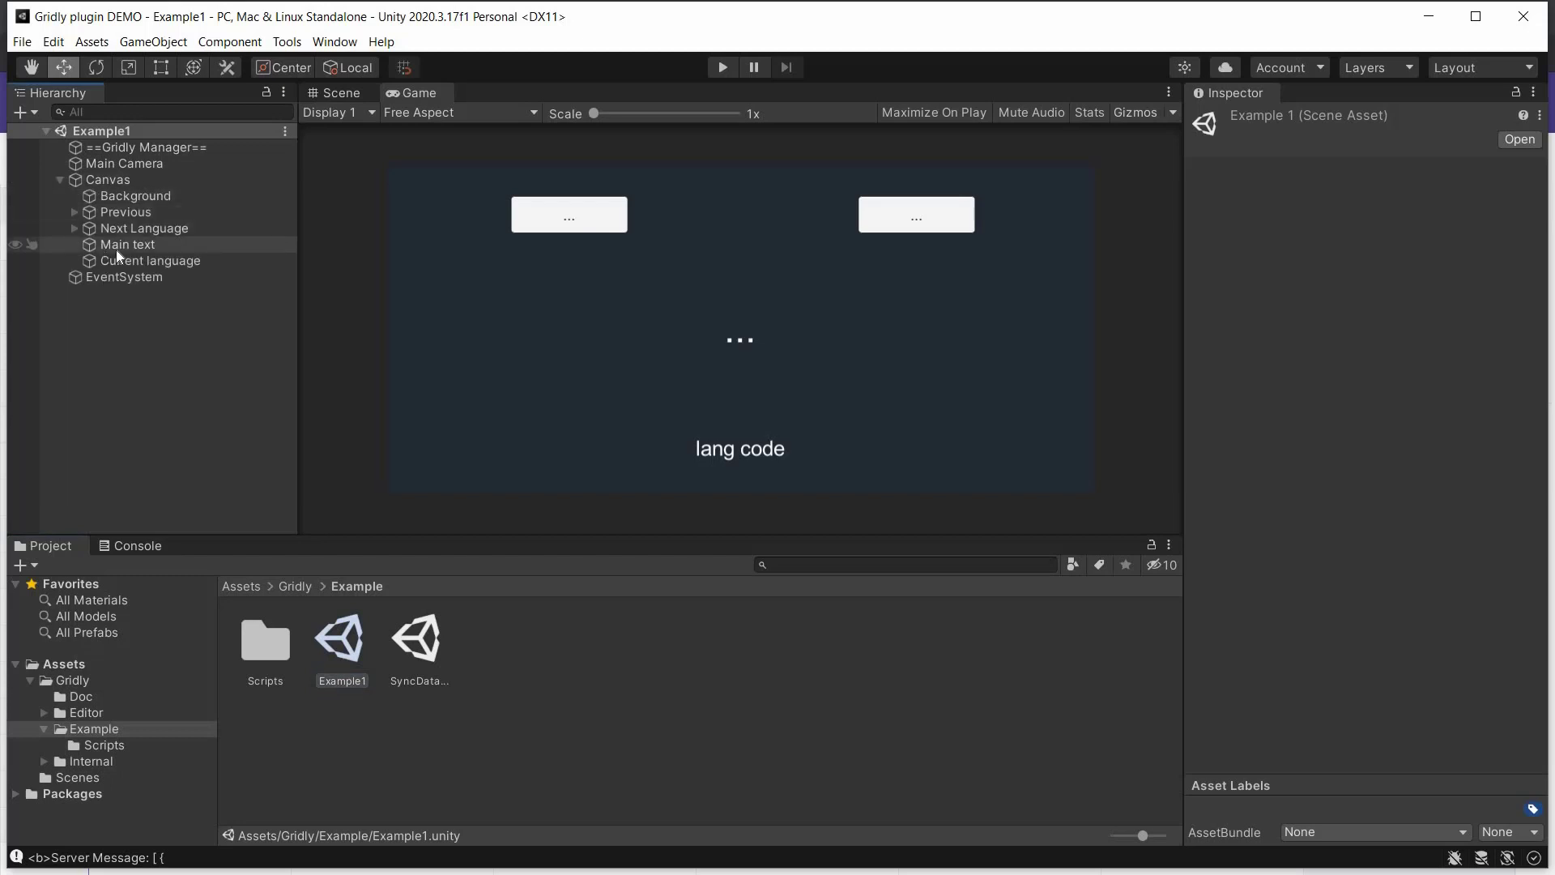
pyautogui.click(122, 245)
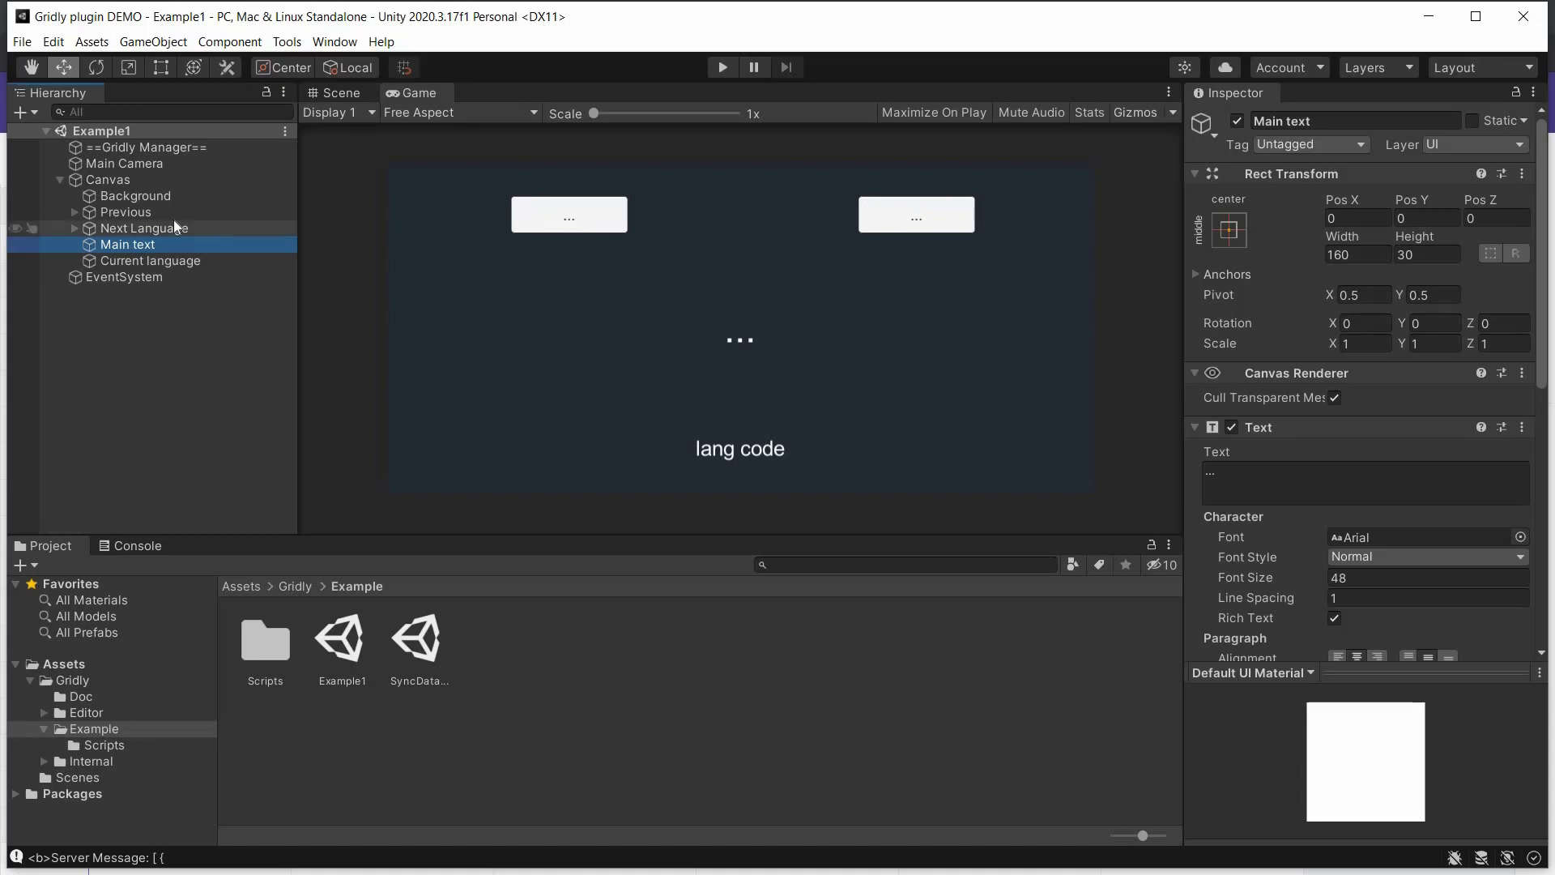
pyautogui.click(73, 212)
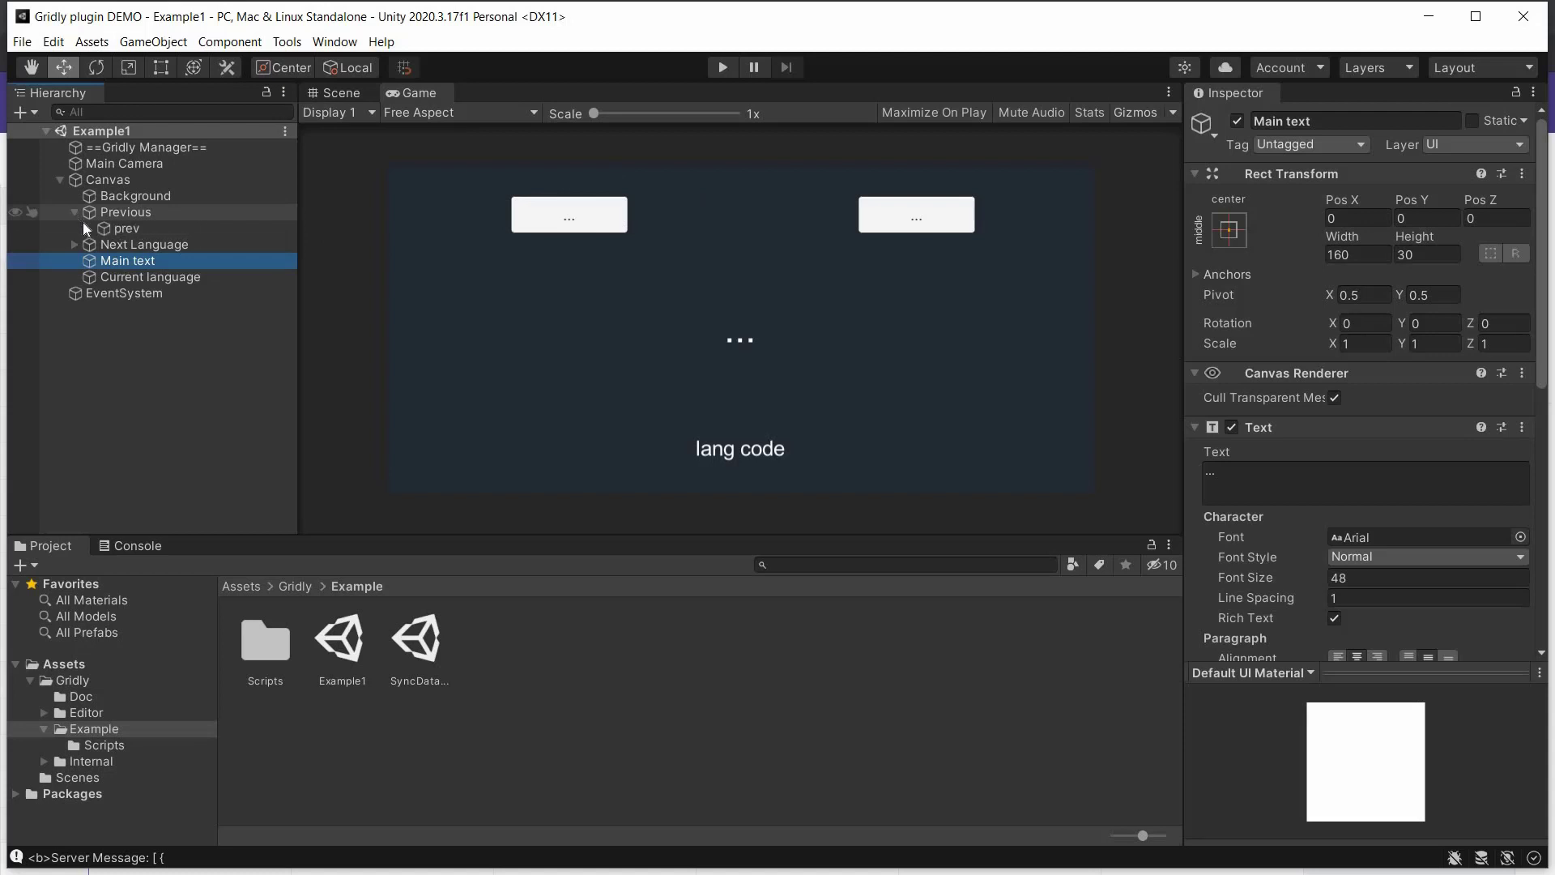
pyautogui.click(82, 222)
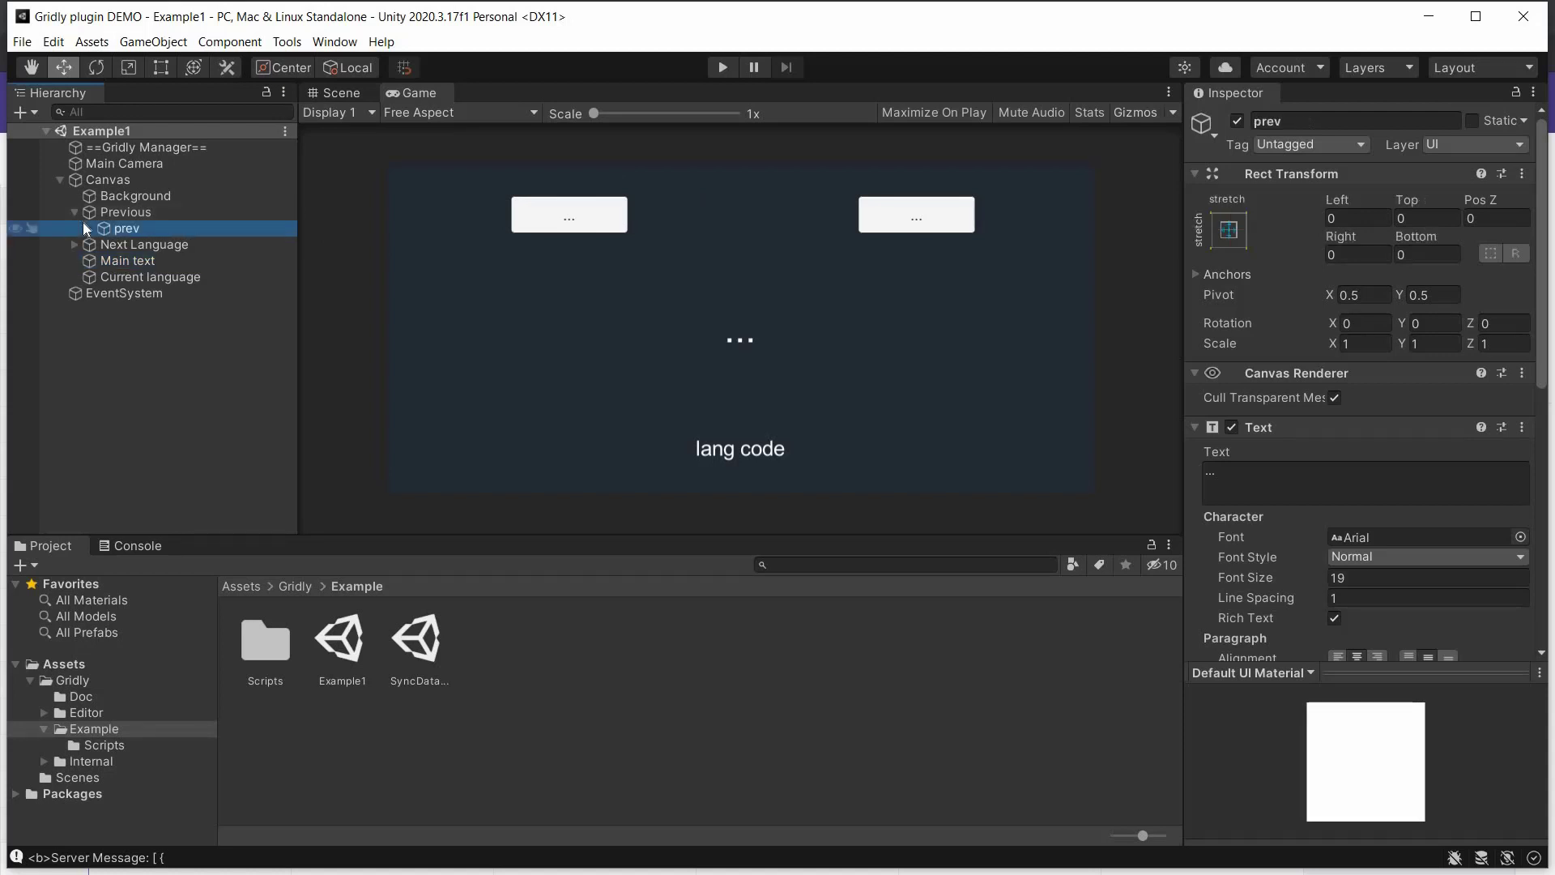
pyautogui.click(130, 220)
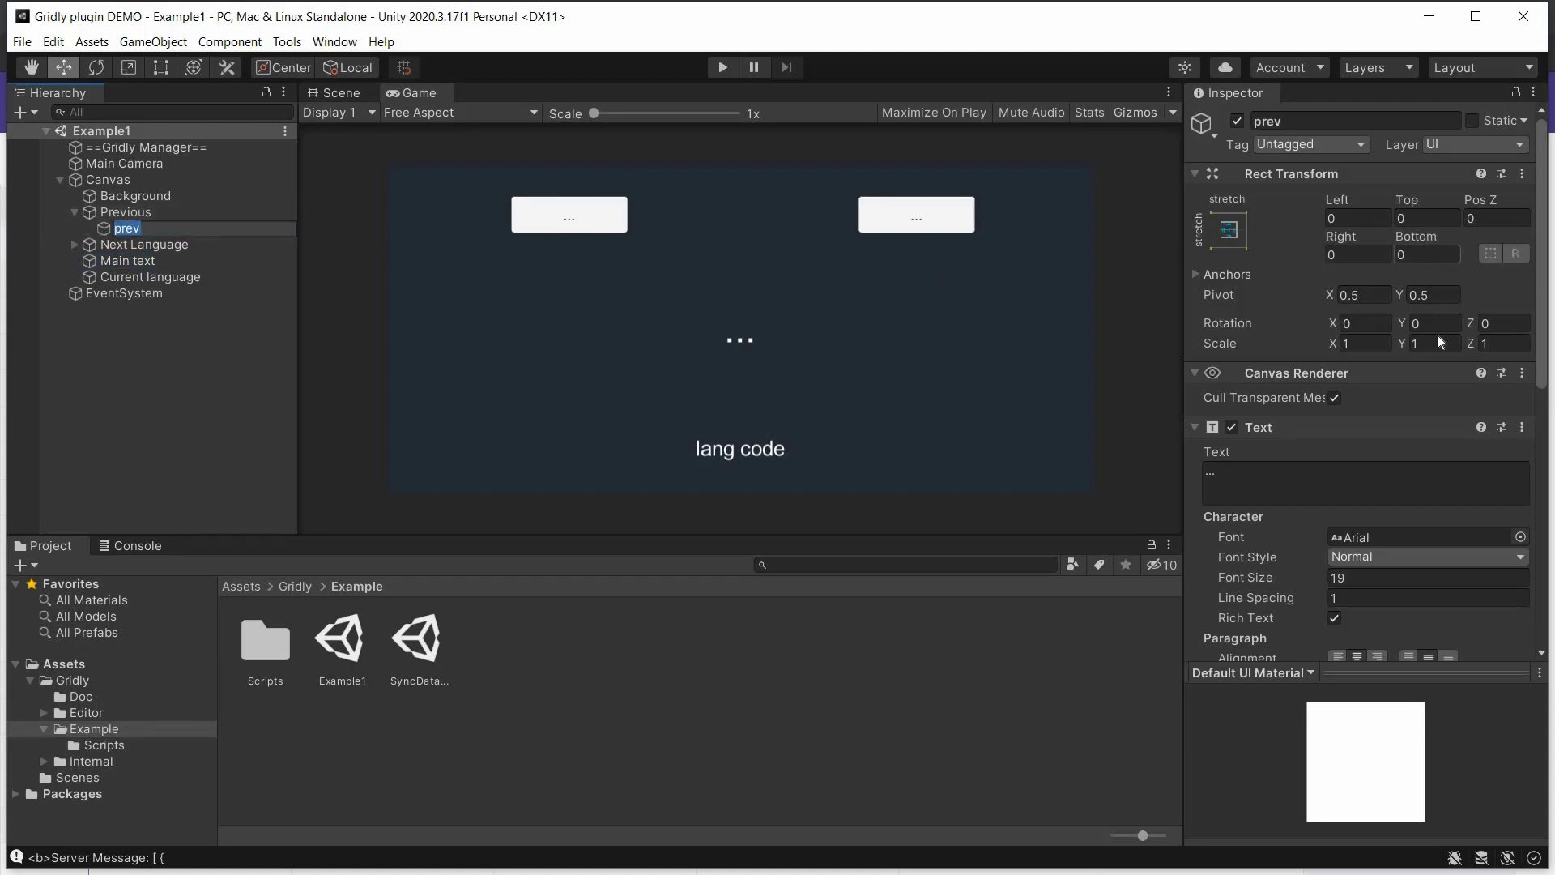
pyautogui.scroll(-3, 1436, 334)
pyautogui.scroll(-3, 1436, 336)
pyautogui.scroll(-3, 1437, 337)
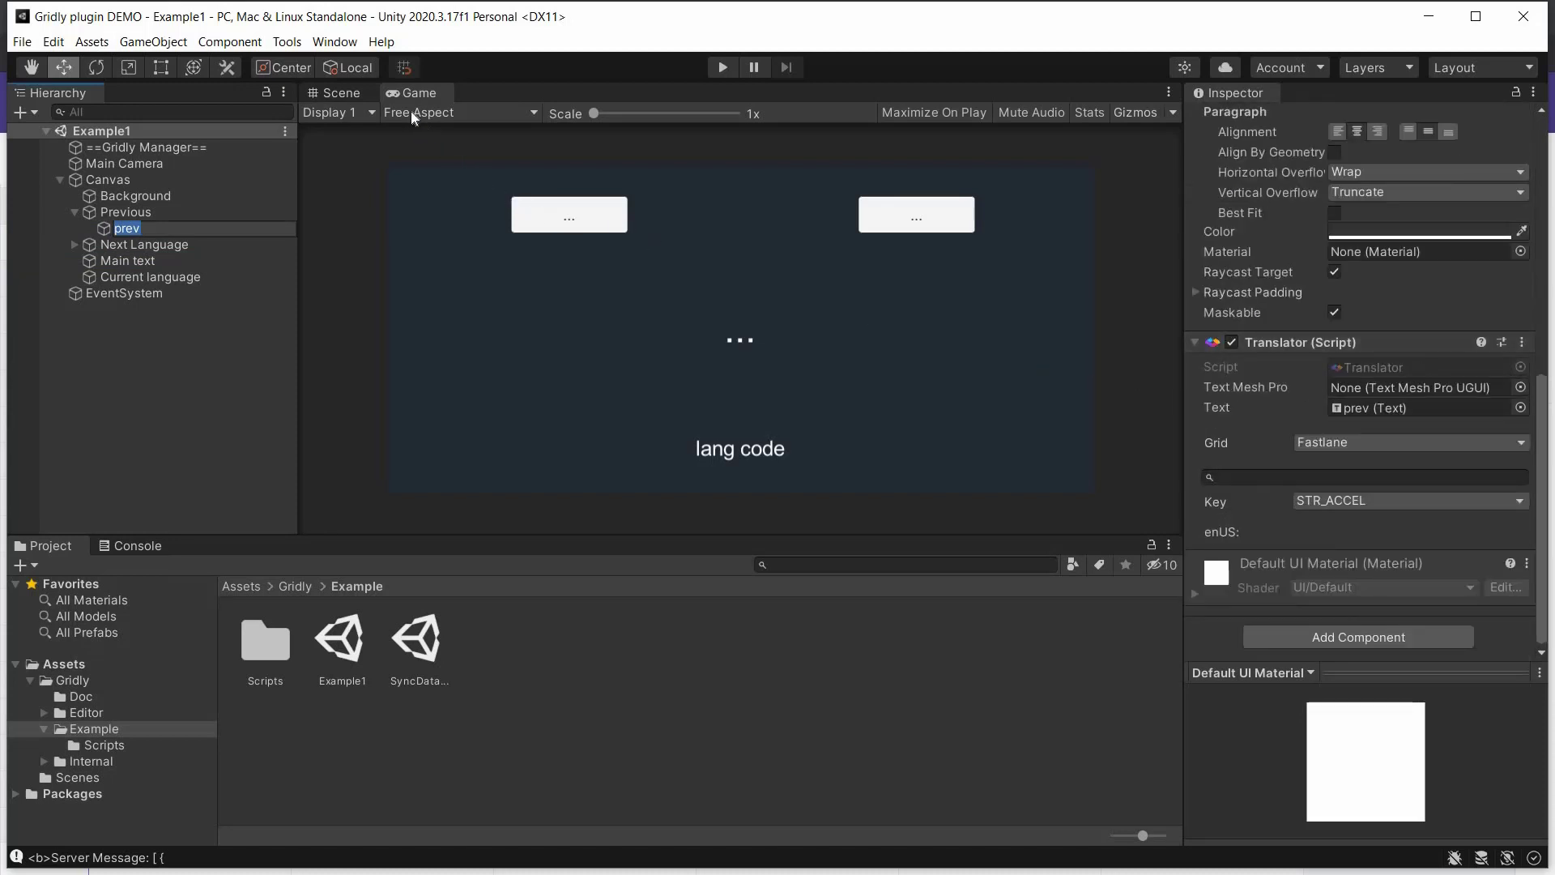
pyautogui.click(287, 41)
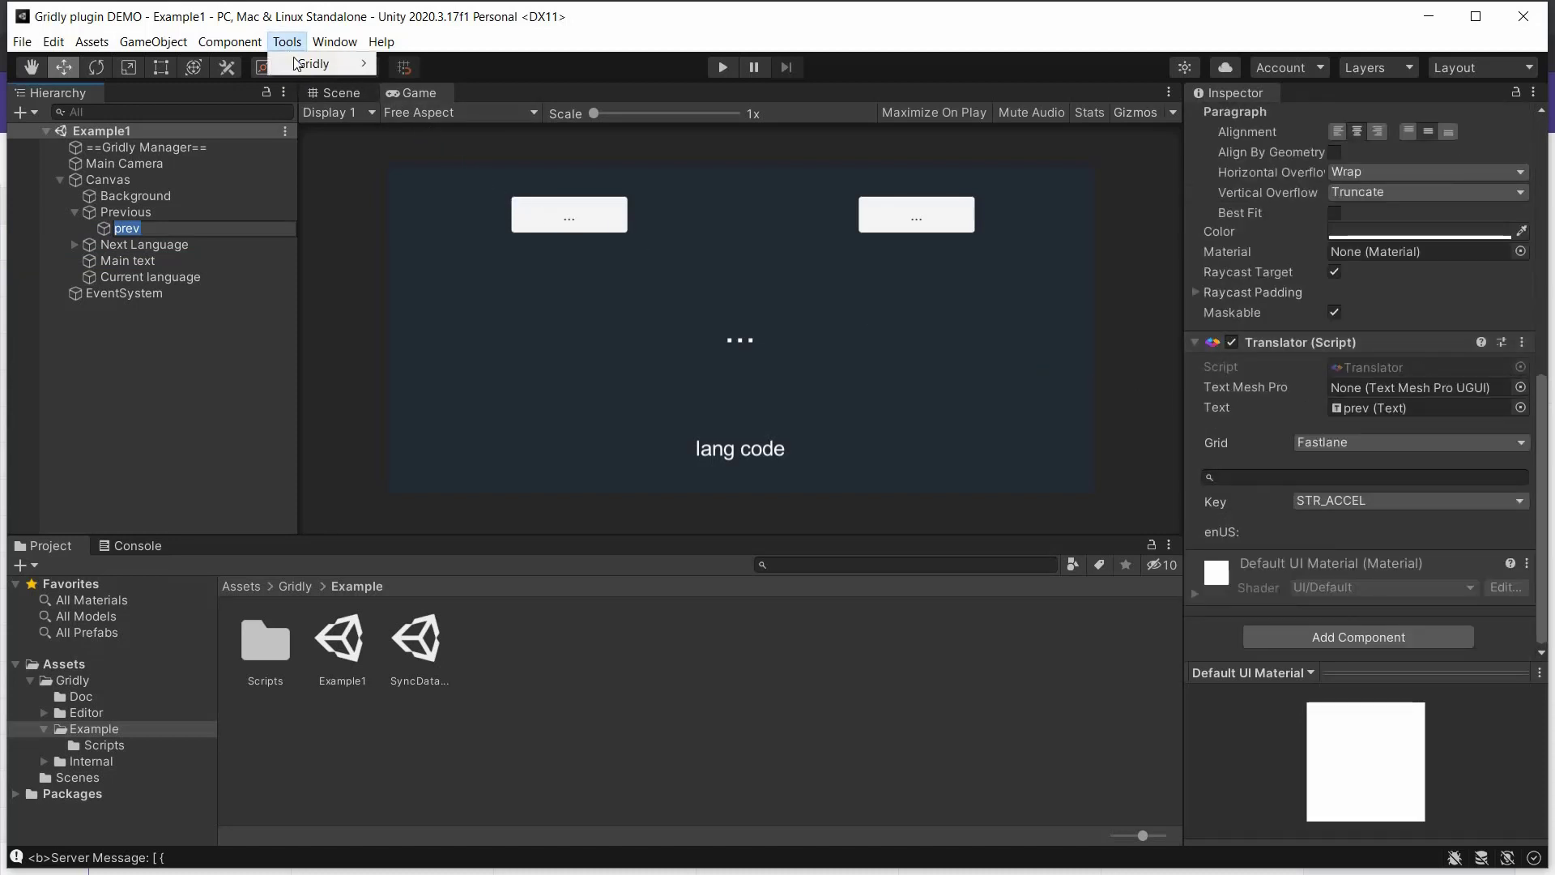
pyautogui.moveTo(324, 63)
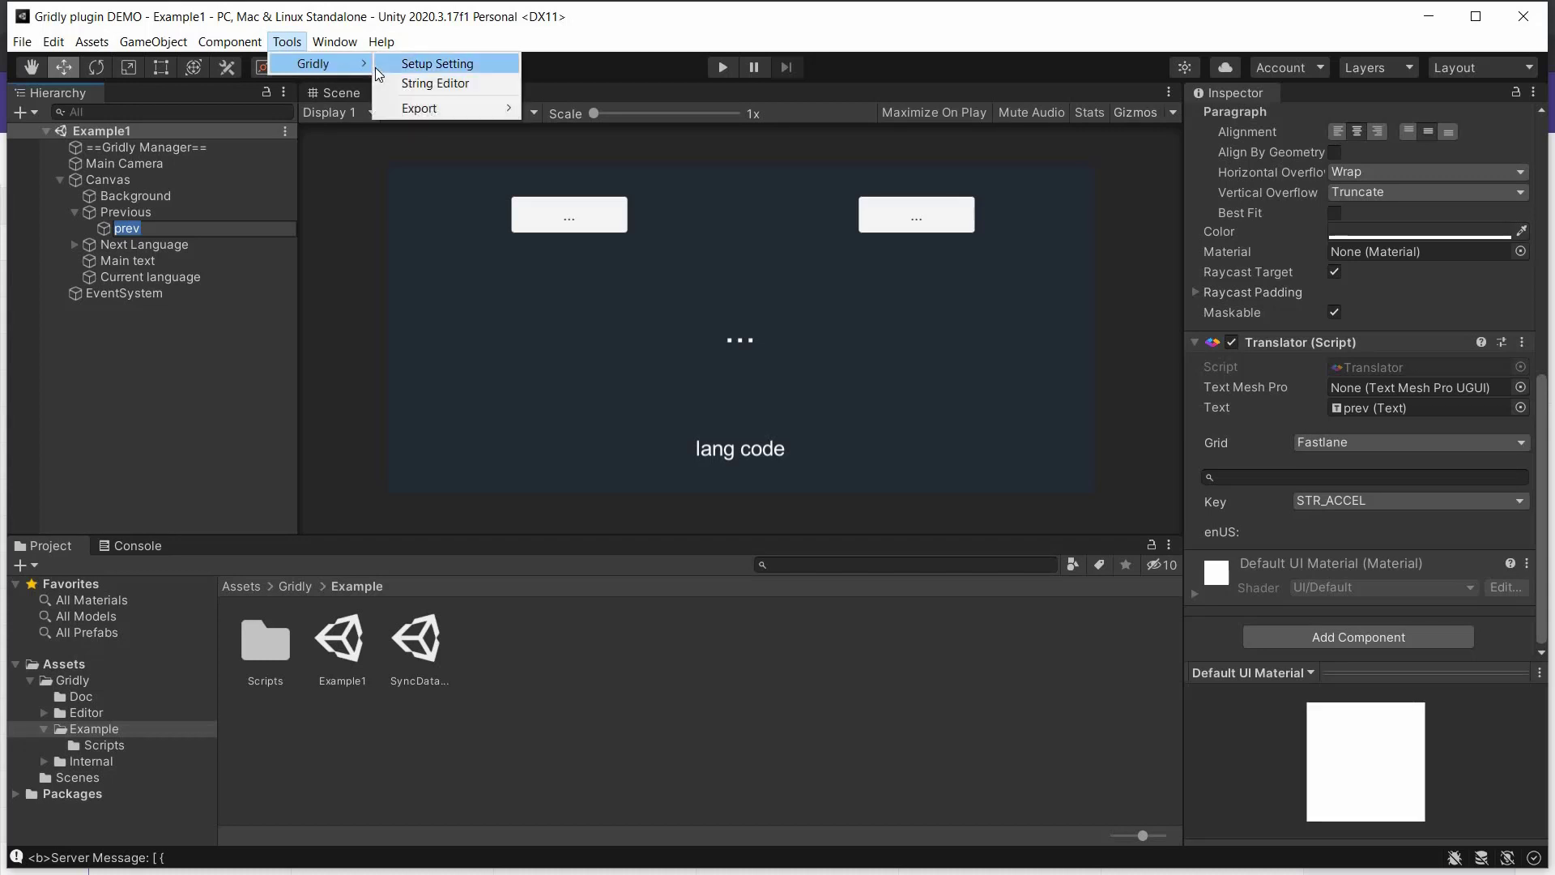
# Open the String Editor and create a new record named STR_PREV
pyautogui.click(478, 82)
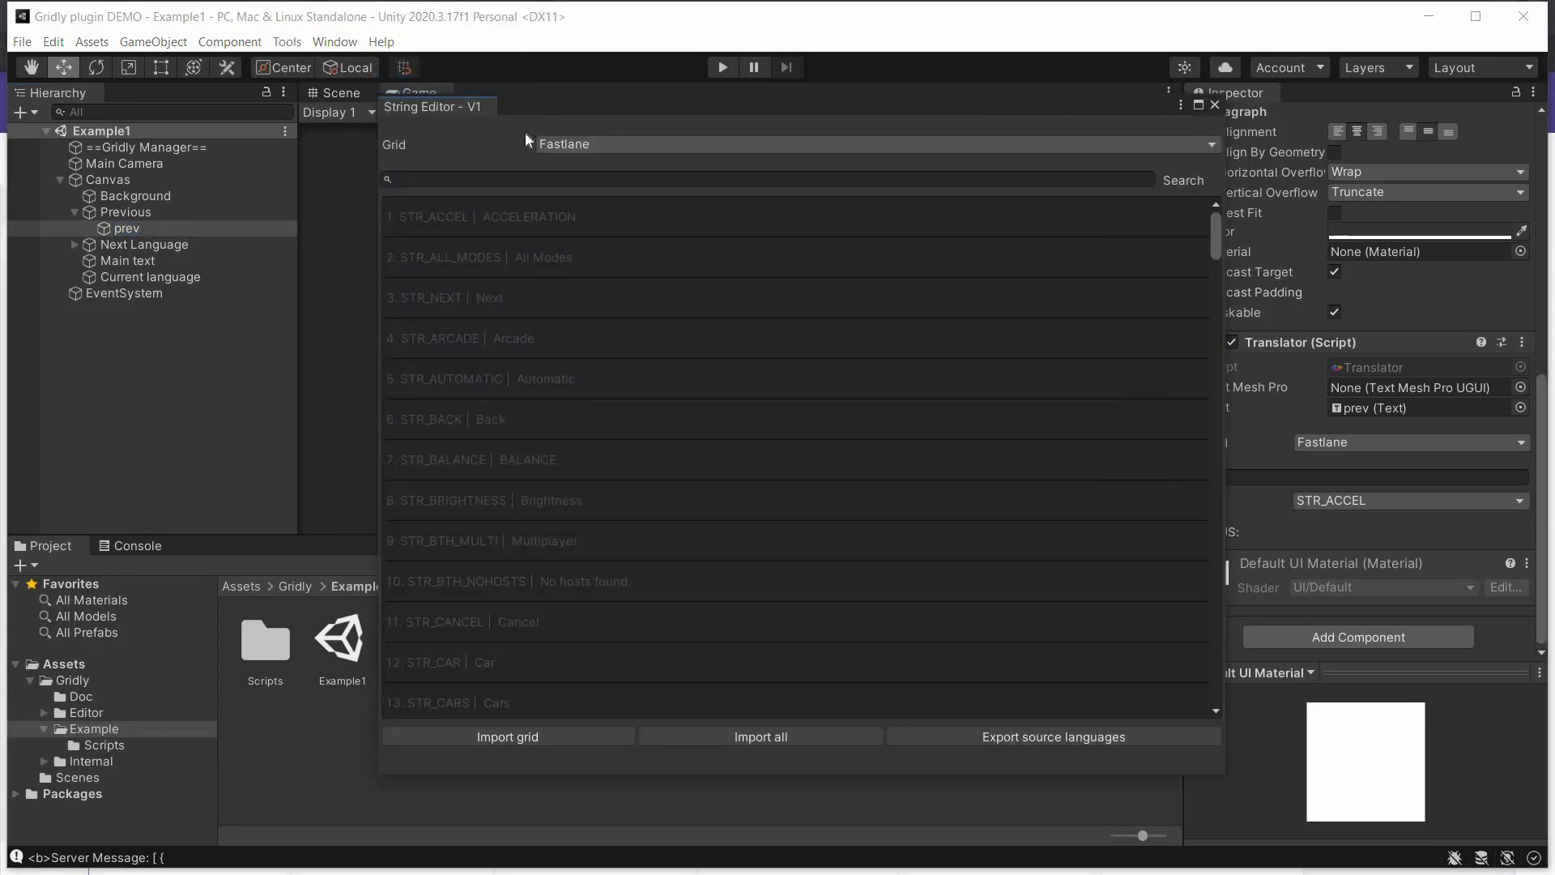
pyautogui.moveTo(1213, 222); pyautogui.dragTo(1247, 687)
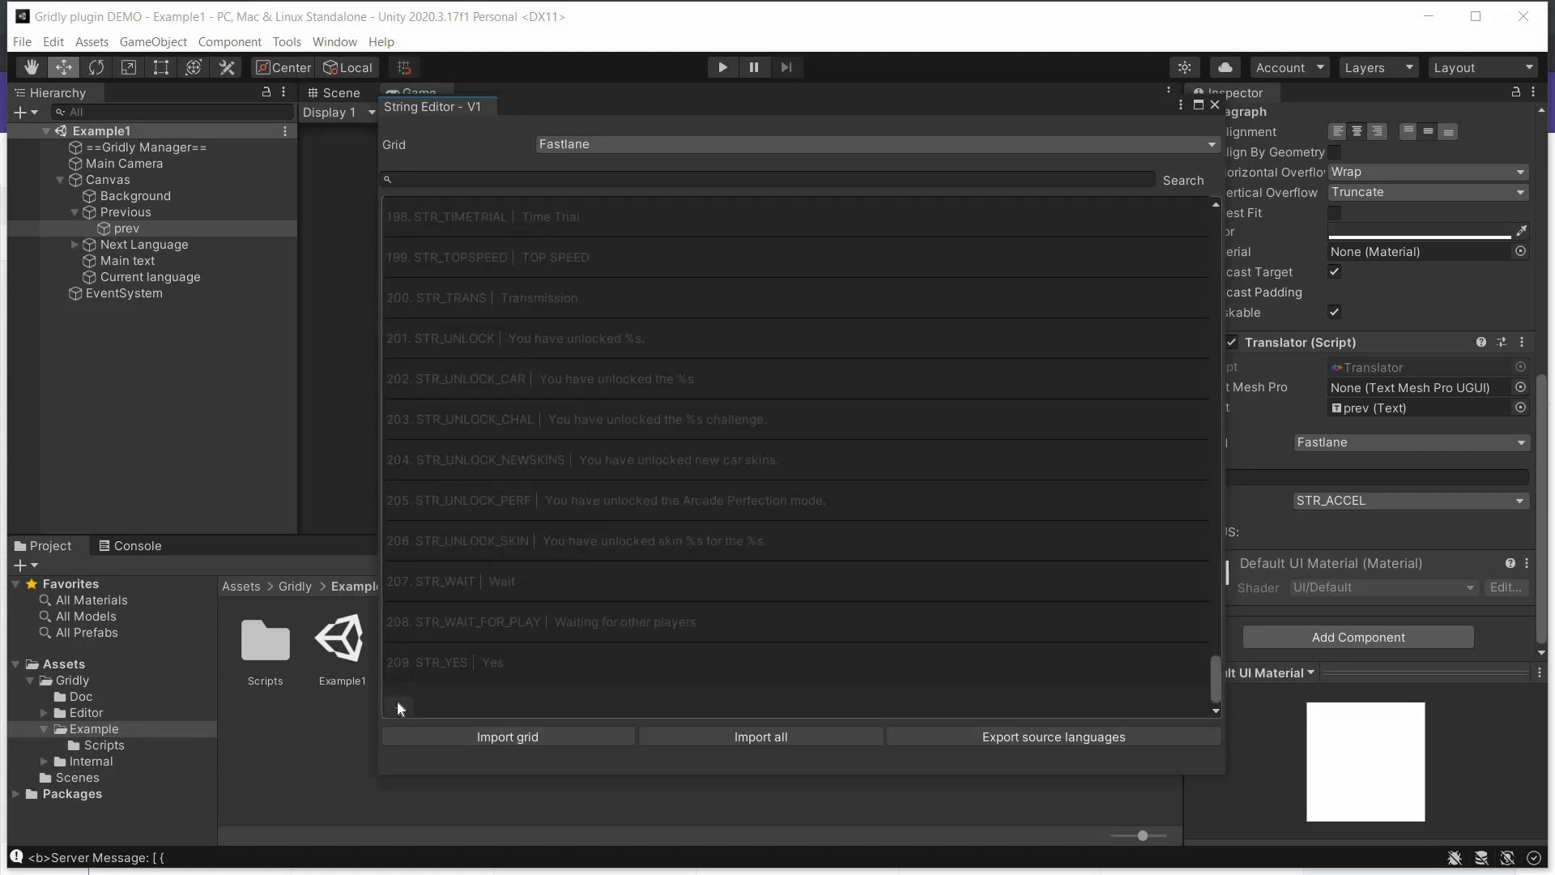
pyautogui.click(397, 704)
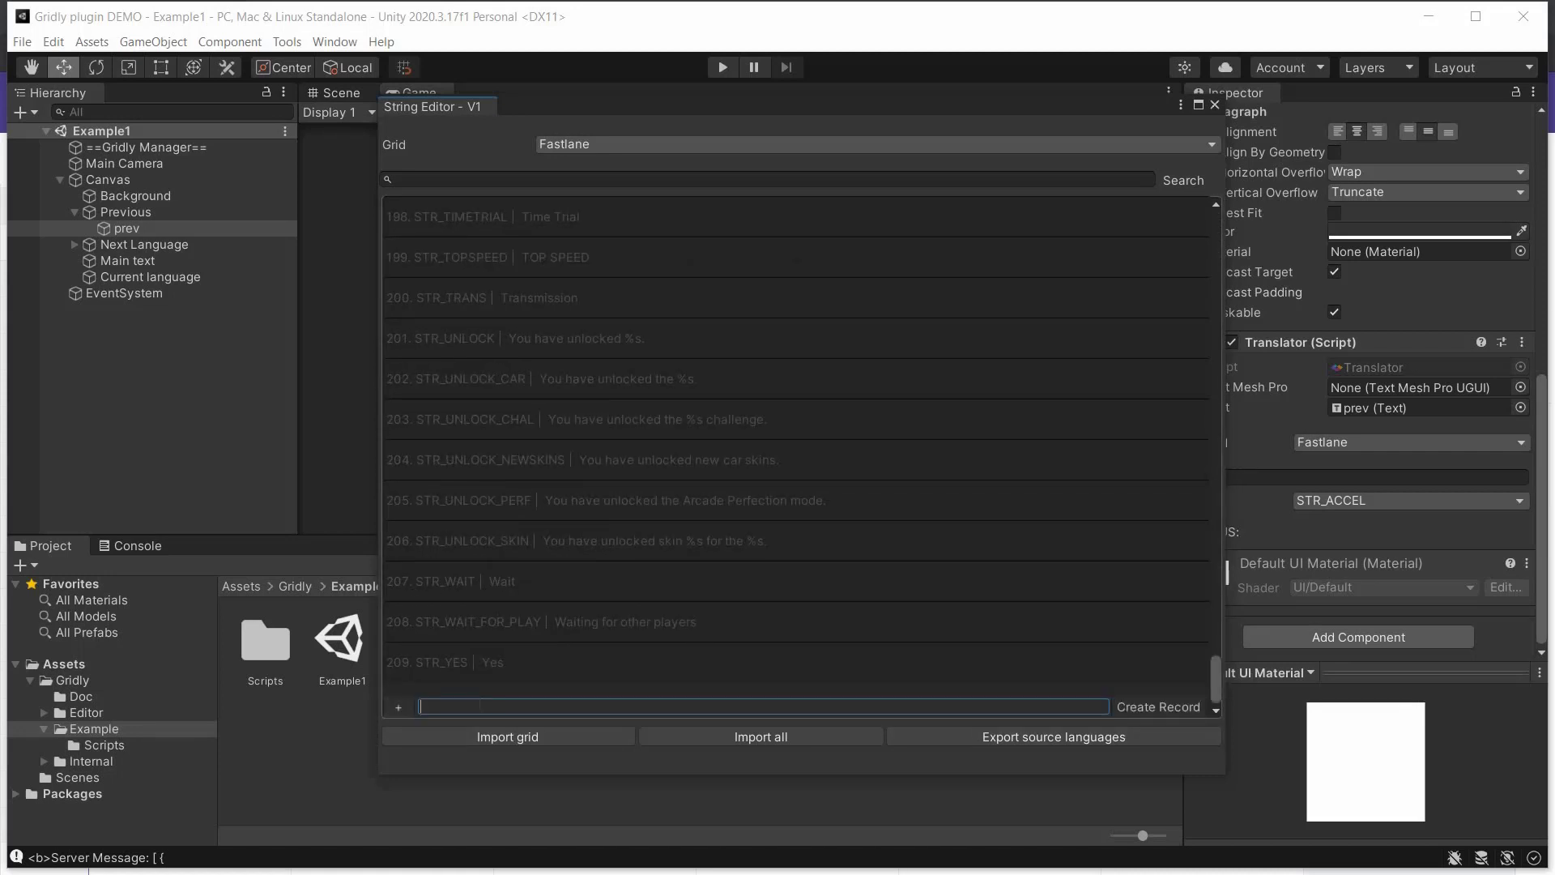
pyautogui.write('STR_PREV')
pyautogui.click(1187, 702)
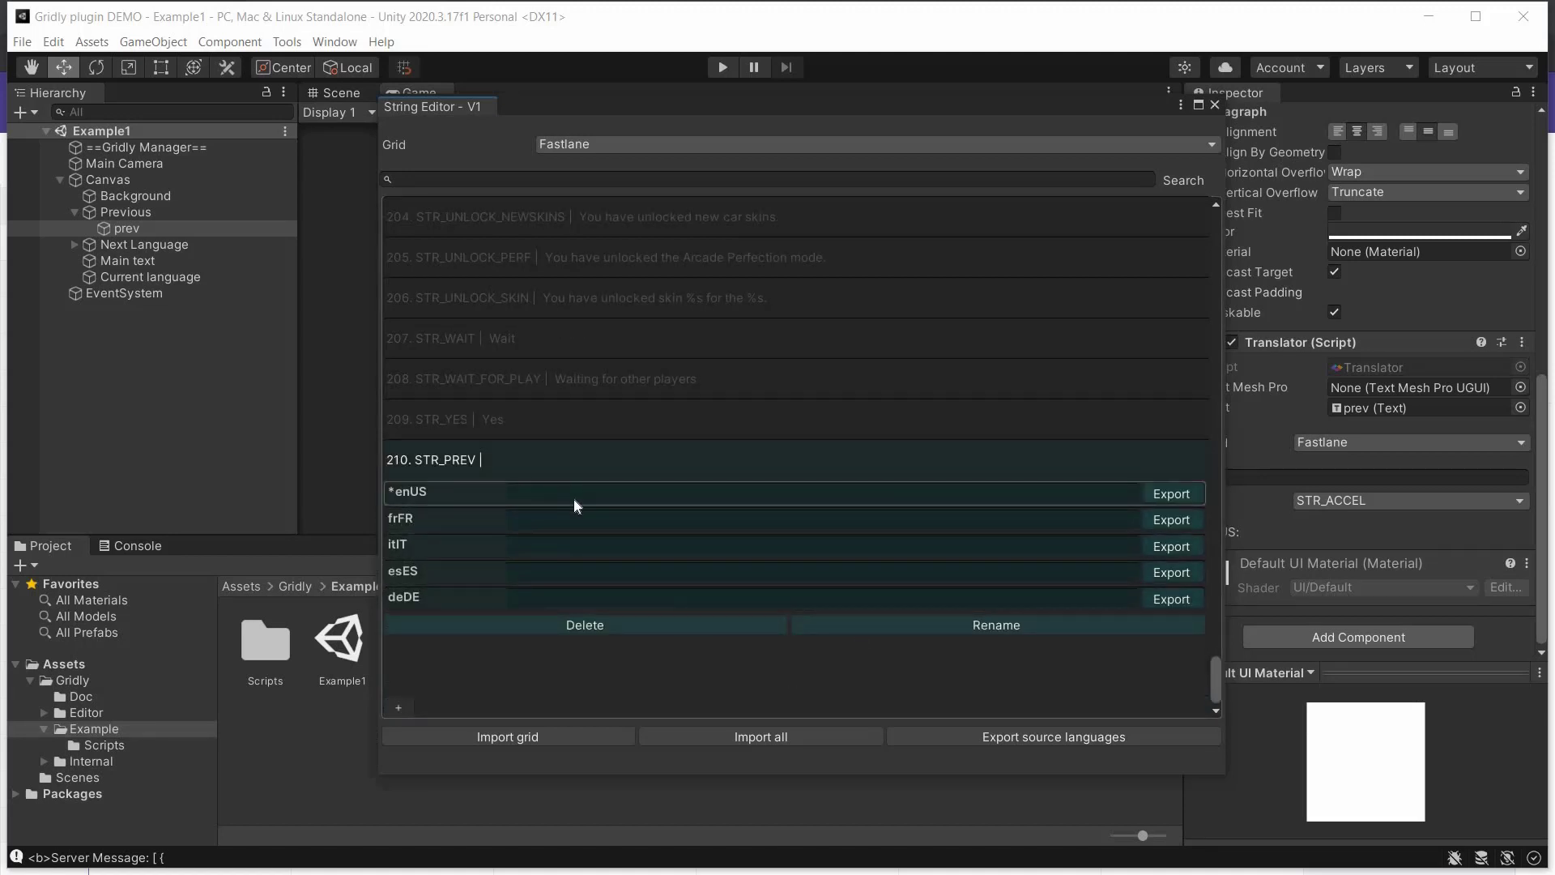
# Set STR_PREV's English text to Previous and export it to Gridly
pyautogui.click(771, 486)
pyautogui.write('Previous')
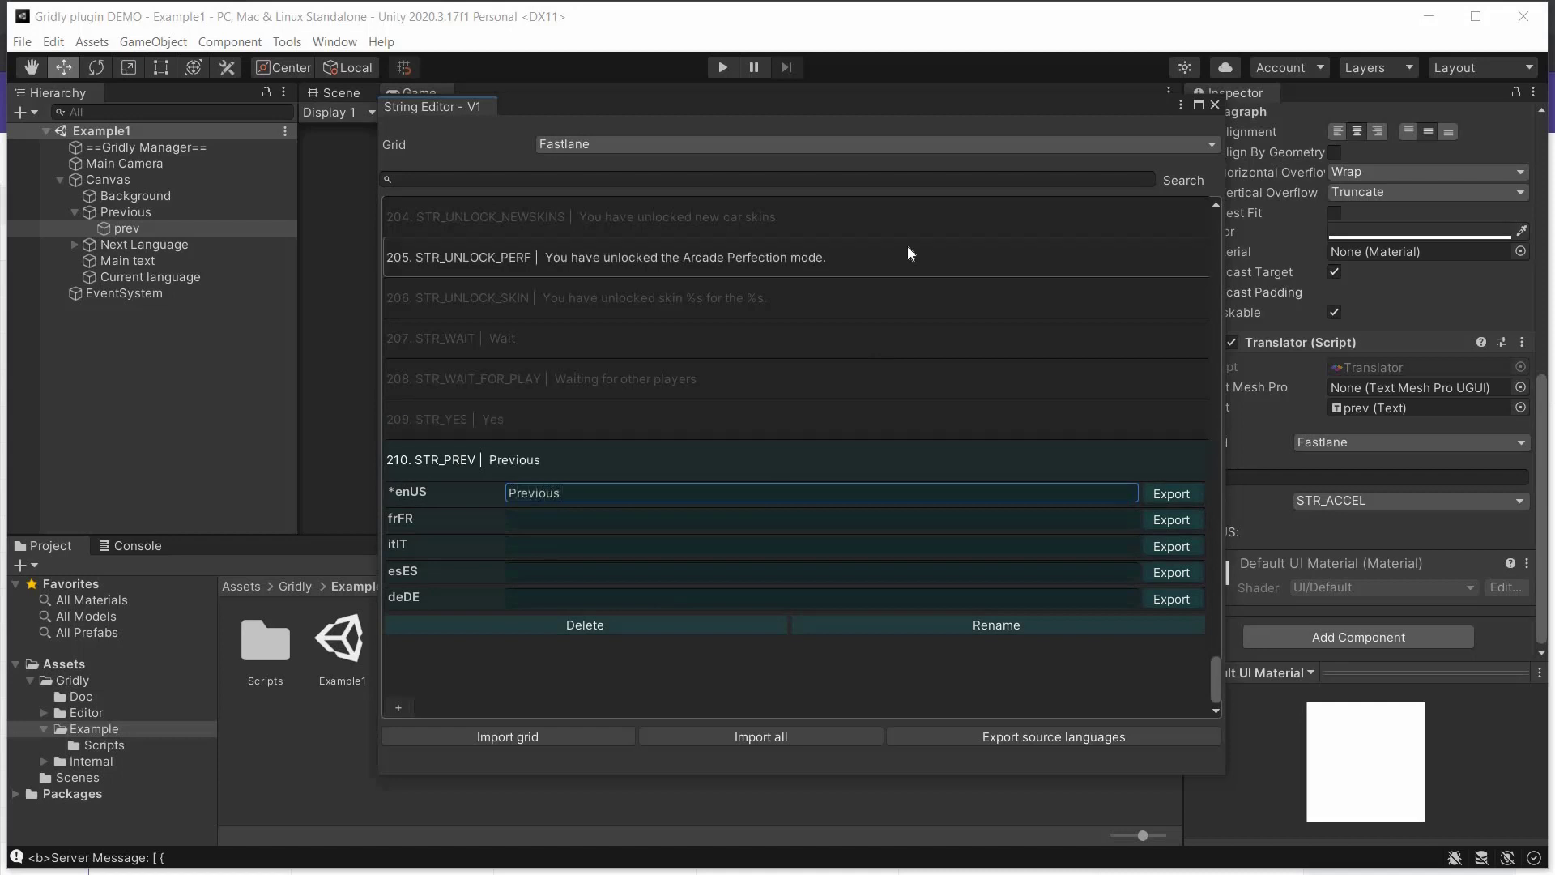
pyautogui.click(1164, 490)
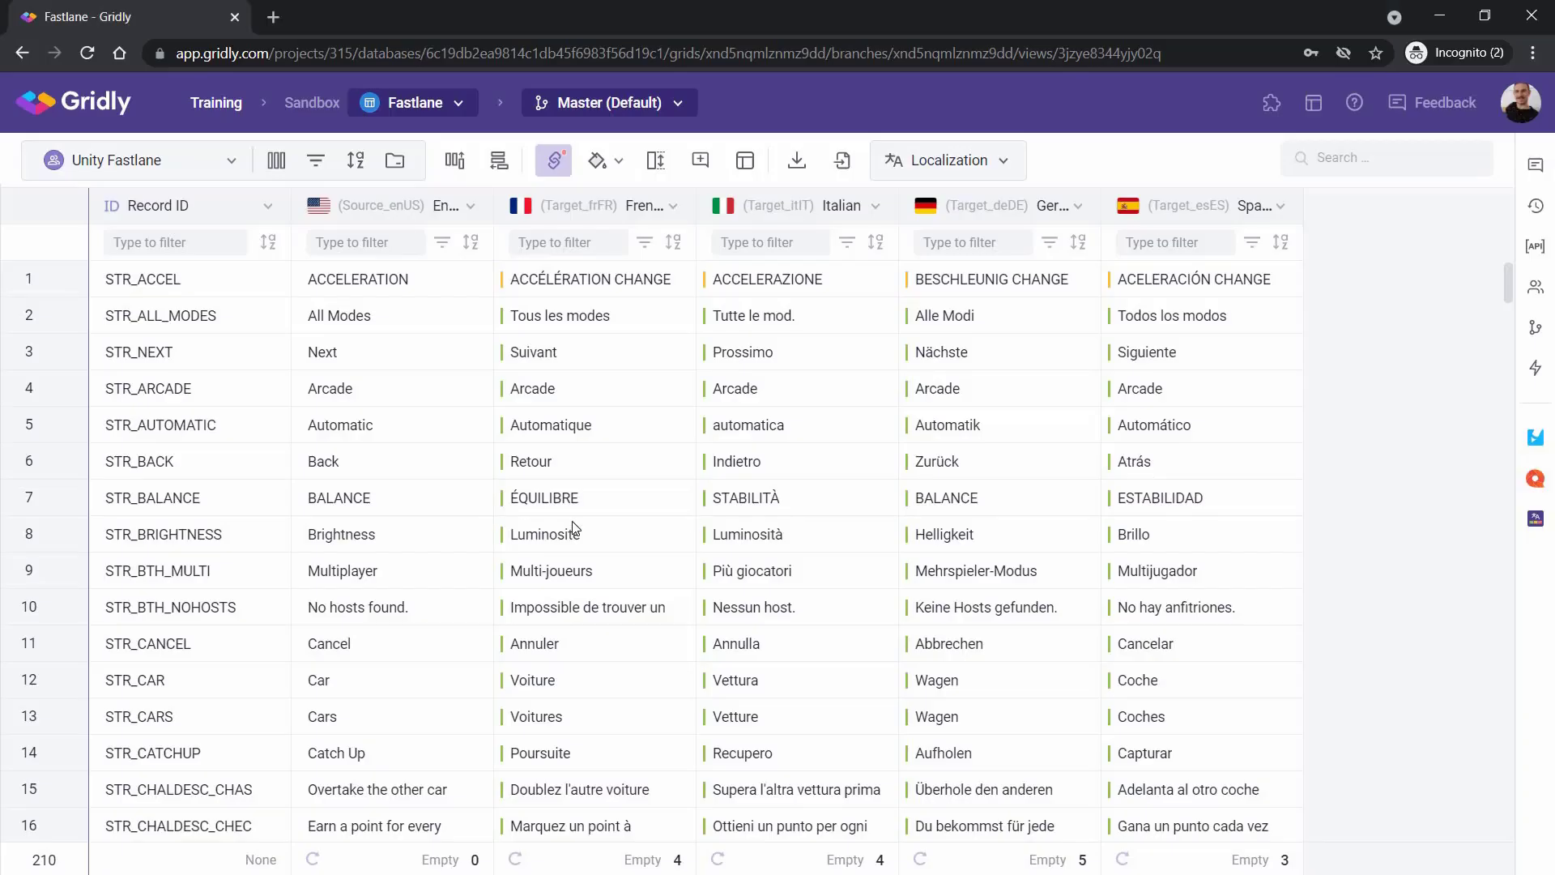
# Filter the English column for Previous and approve STR_PREV's four TM translations
pyautogui.click(365, 242)
pyautogui.write('Previous')
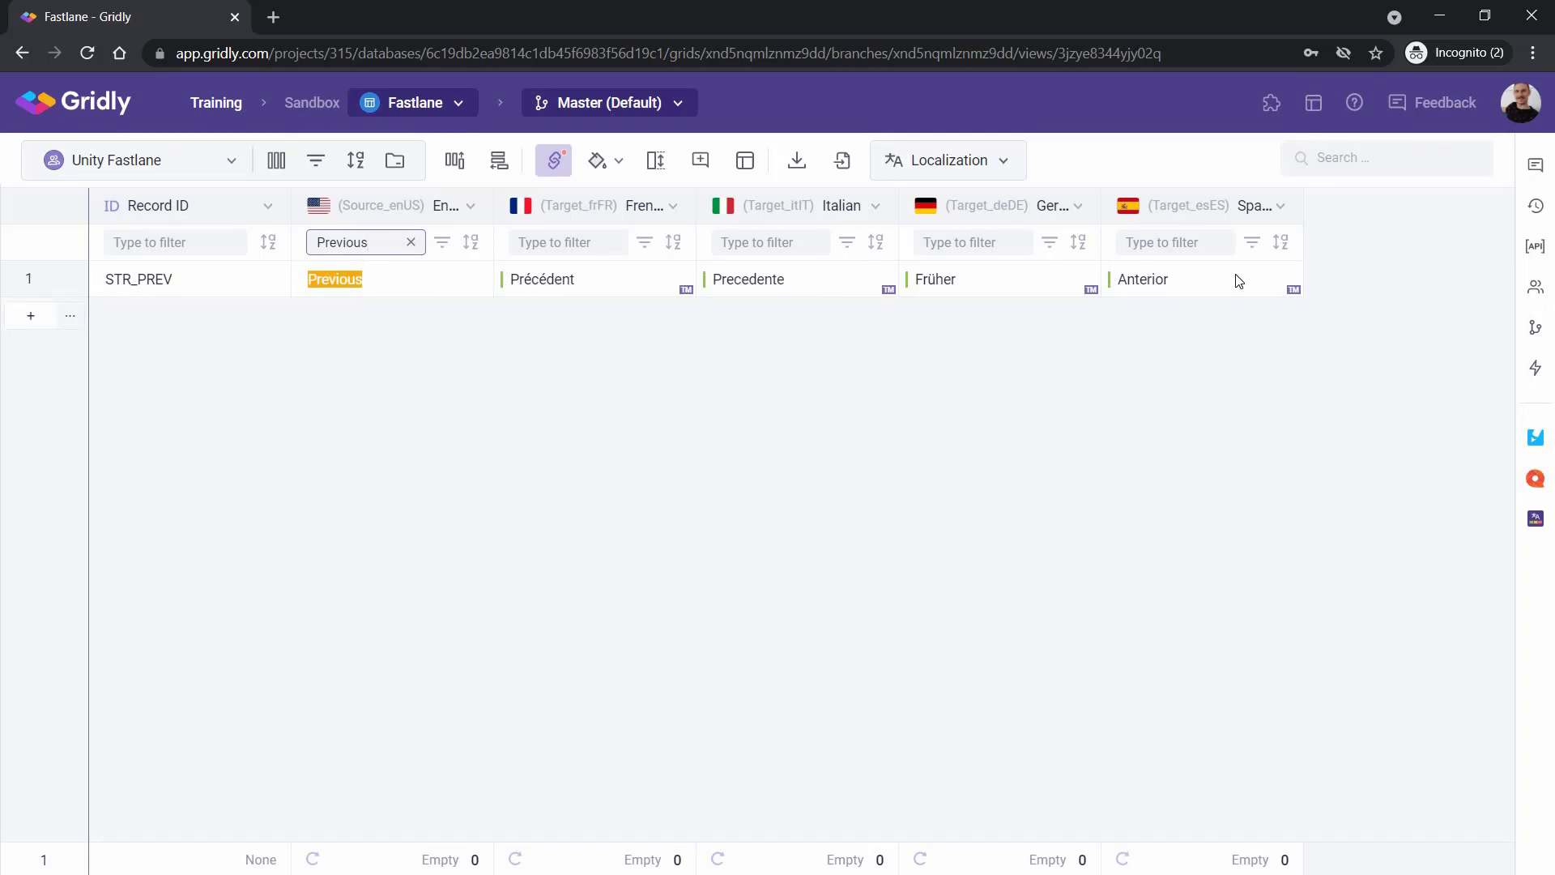
pyautogui.click(601, 281)
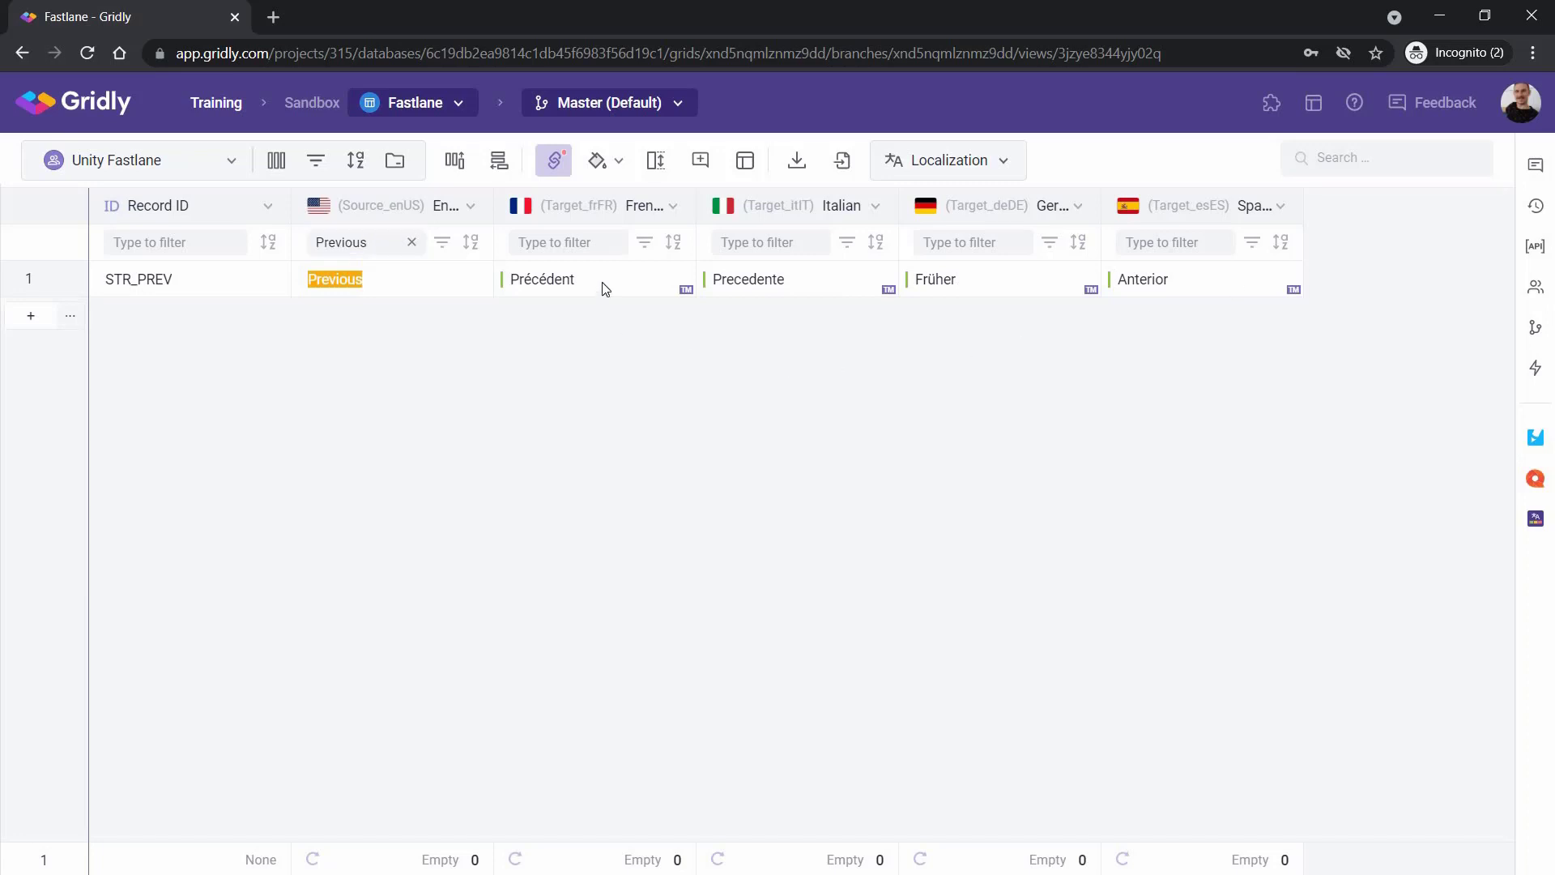
pyautogui.keyDown('shift'); pyautogui.click(1158, 279); pyautogui.keyUp('shift')
pyautogui.click(1294, 289)
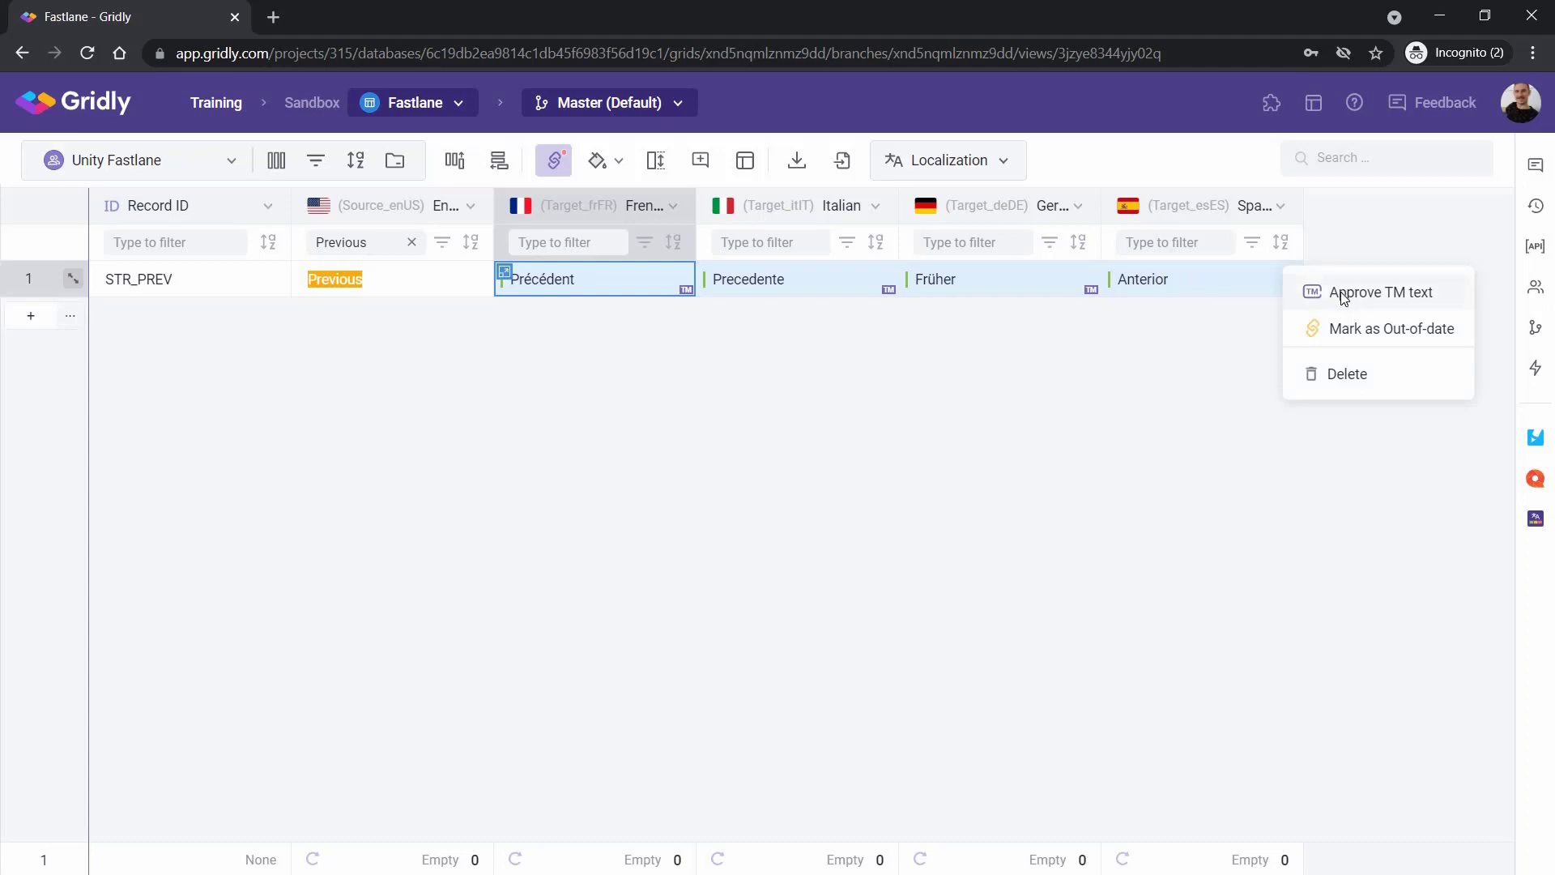
pyautogui.click(1343, 292)
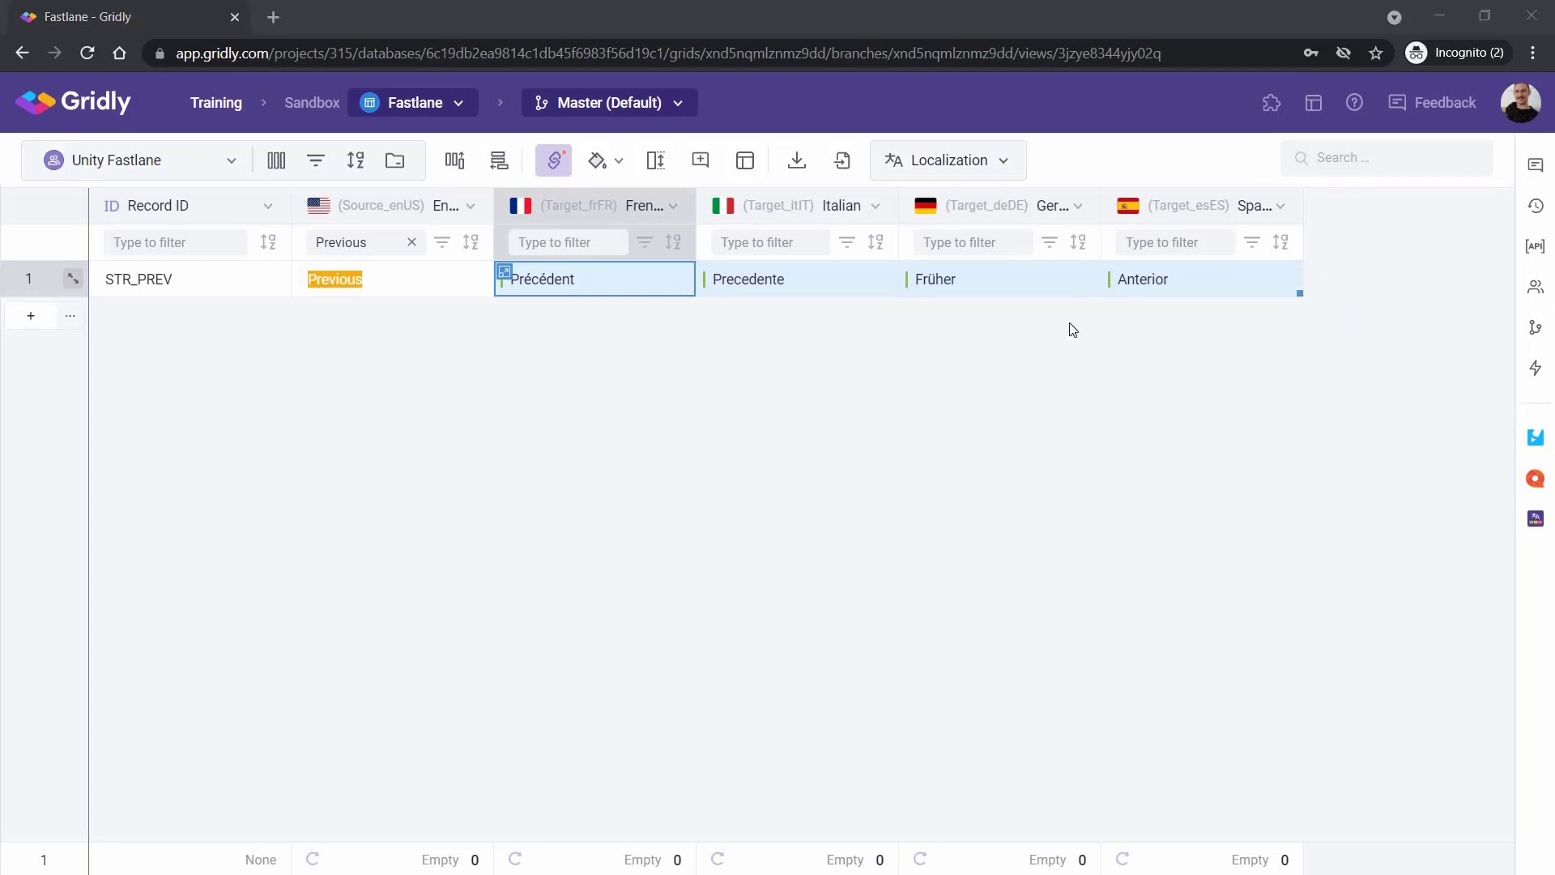
pyautogui.hotkey('alt', 'Tab')
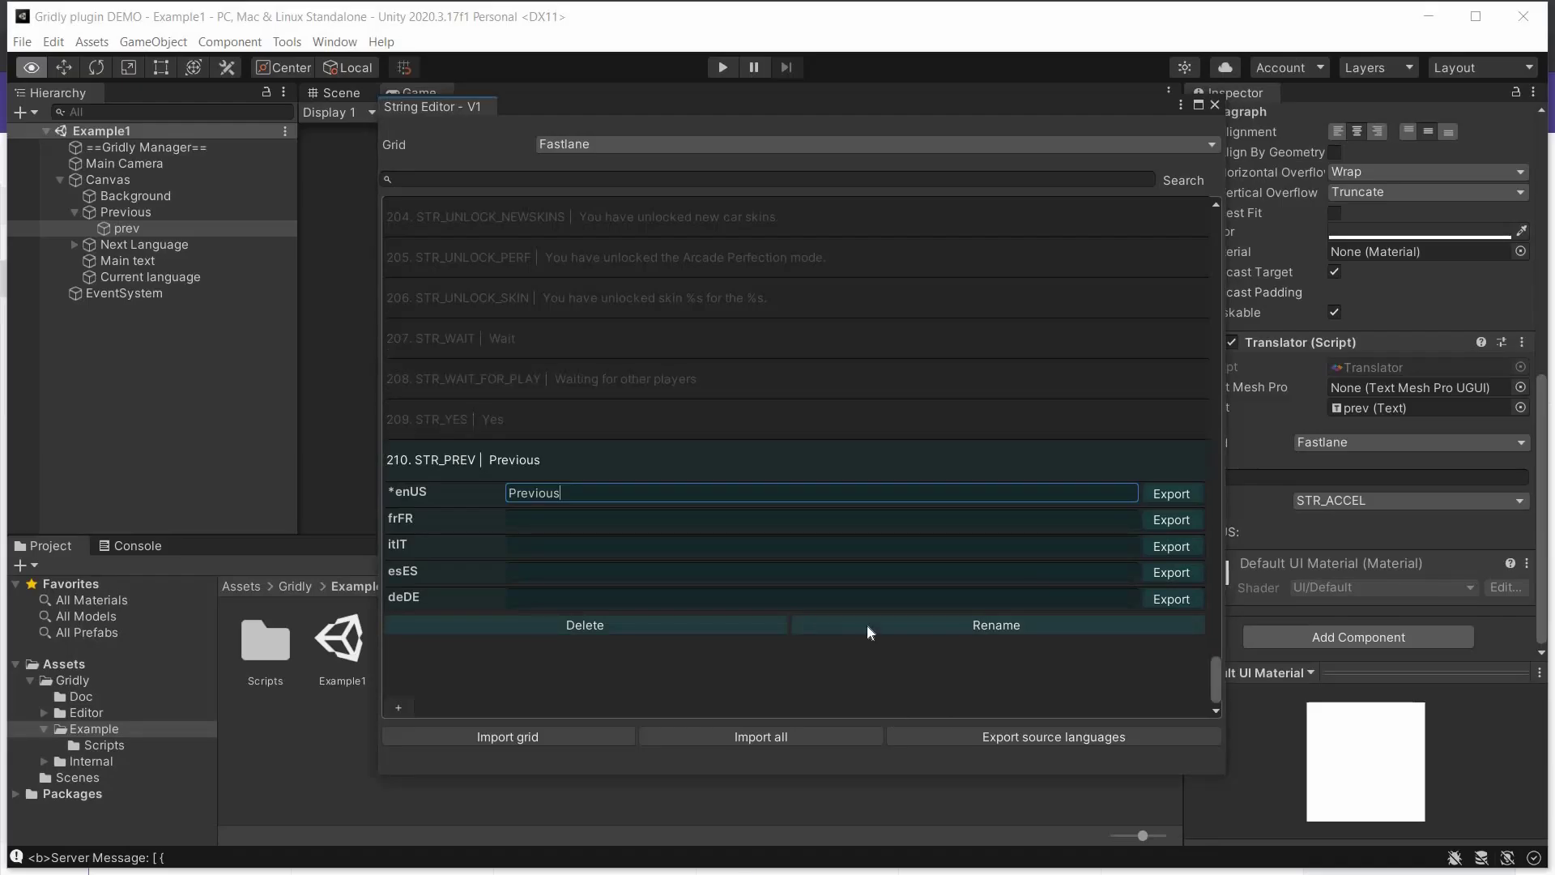
# Import all strings from Gridly, confirm, and close the String Editor
pyautogui.click(765, 736)
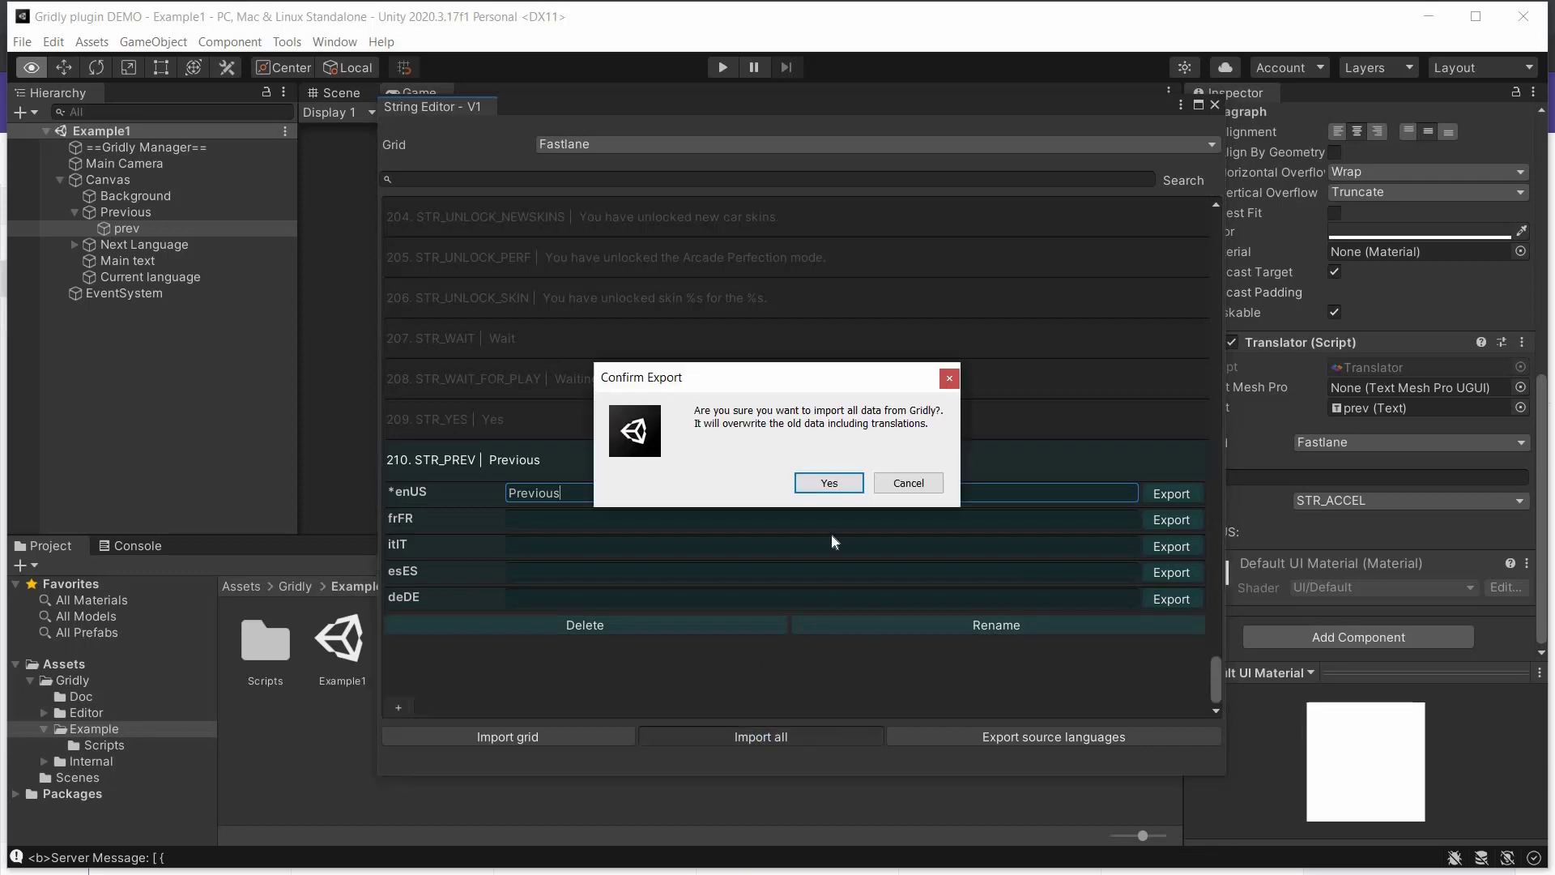
pyautogui.click(828, 483)
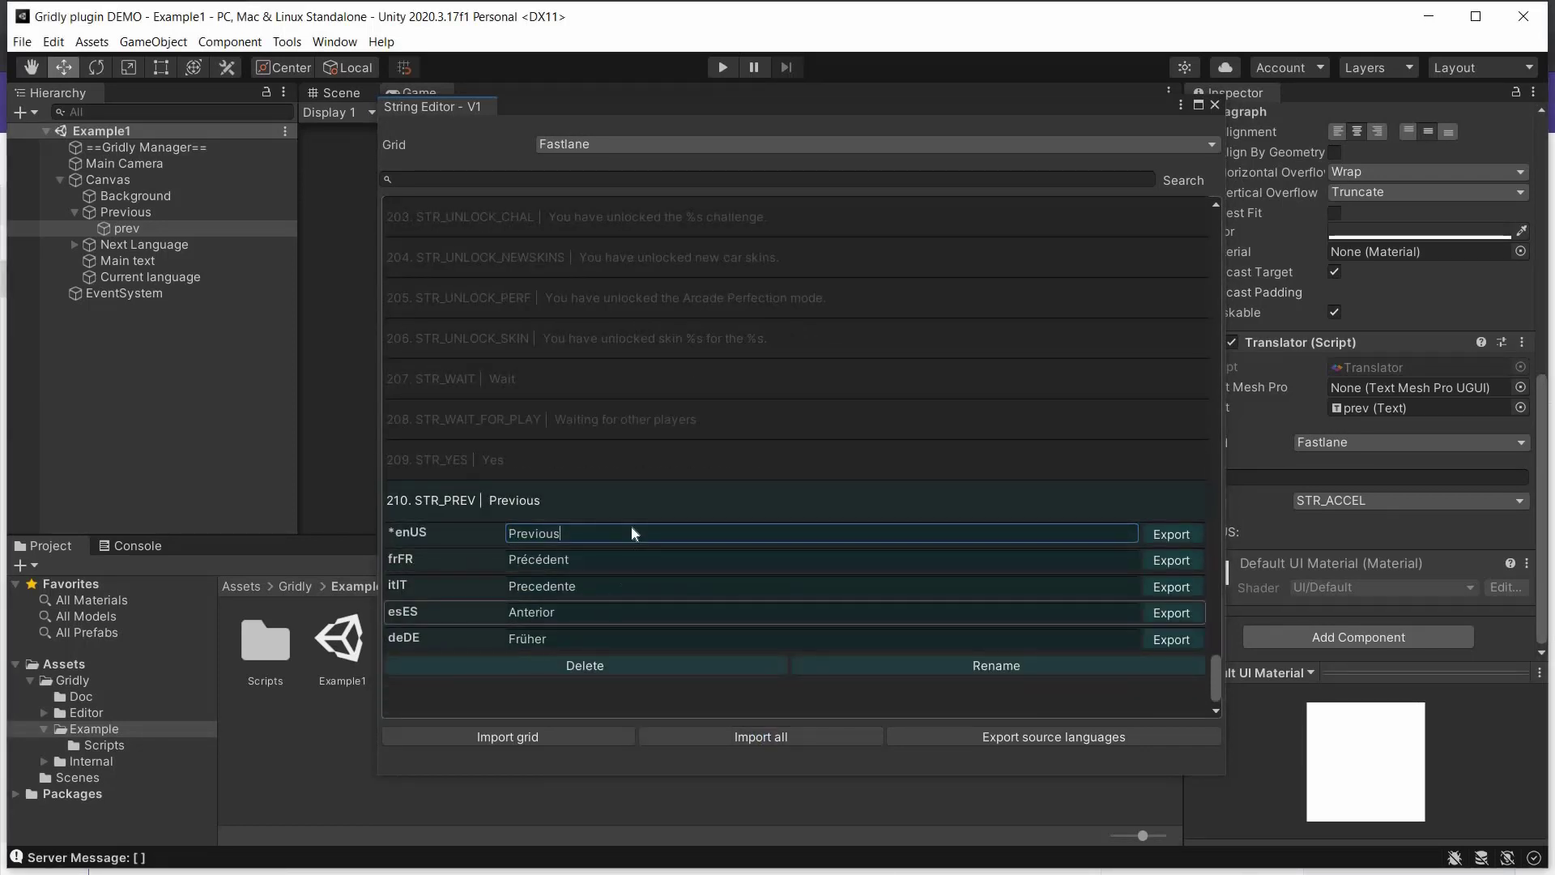
pyautogui.click(1215, 105)
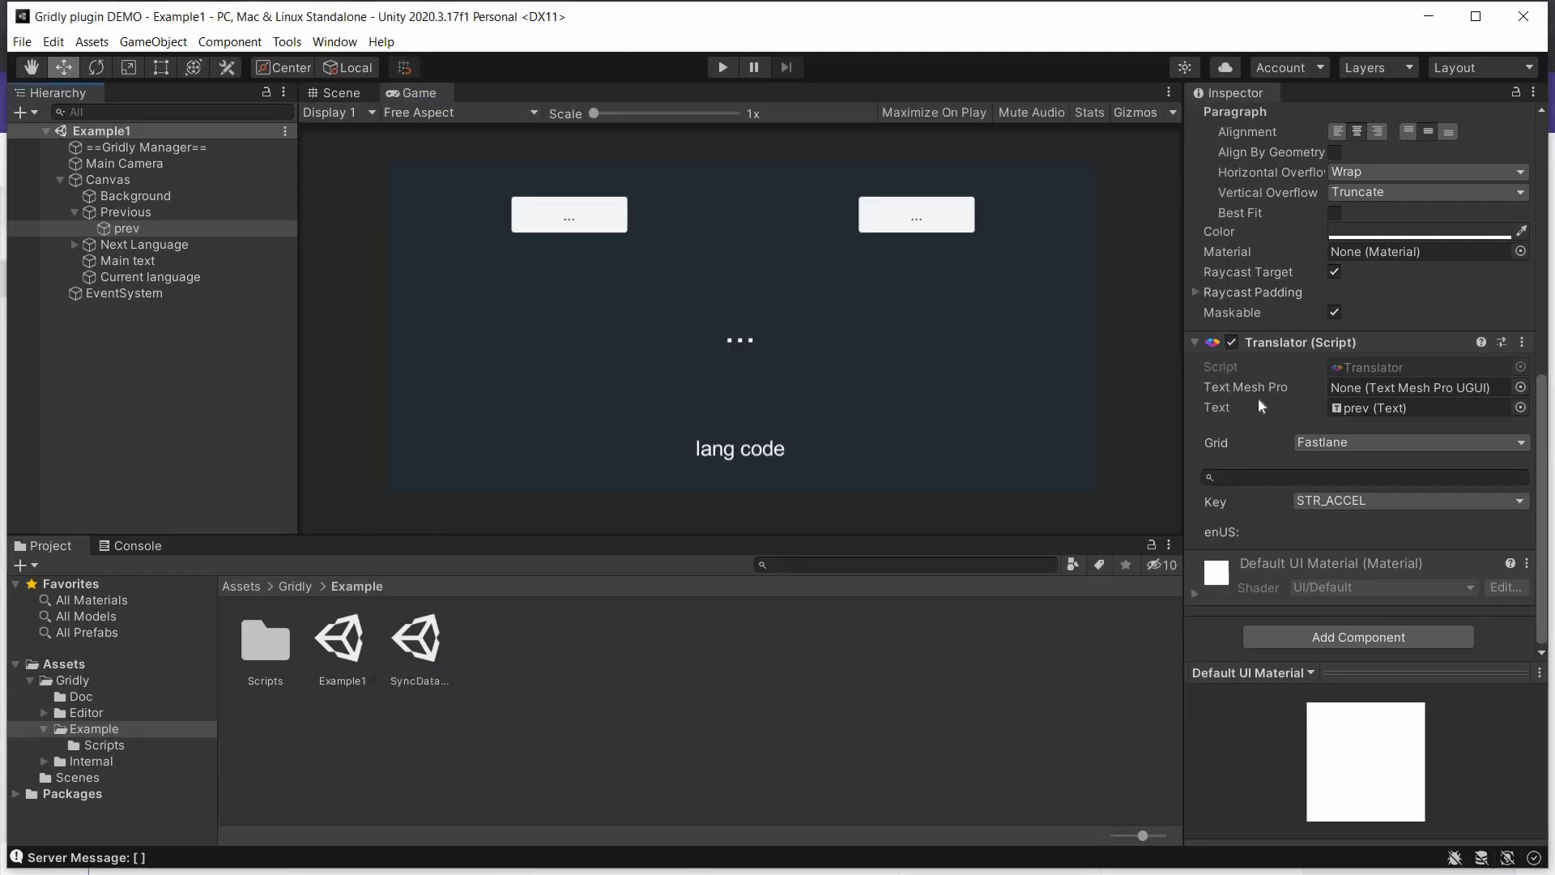
# Bind the prev text's Translator key to STR_PREV
pyautogui.click(1255, 474)
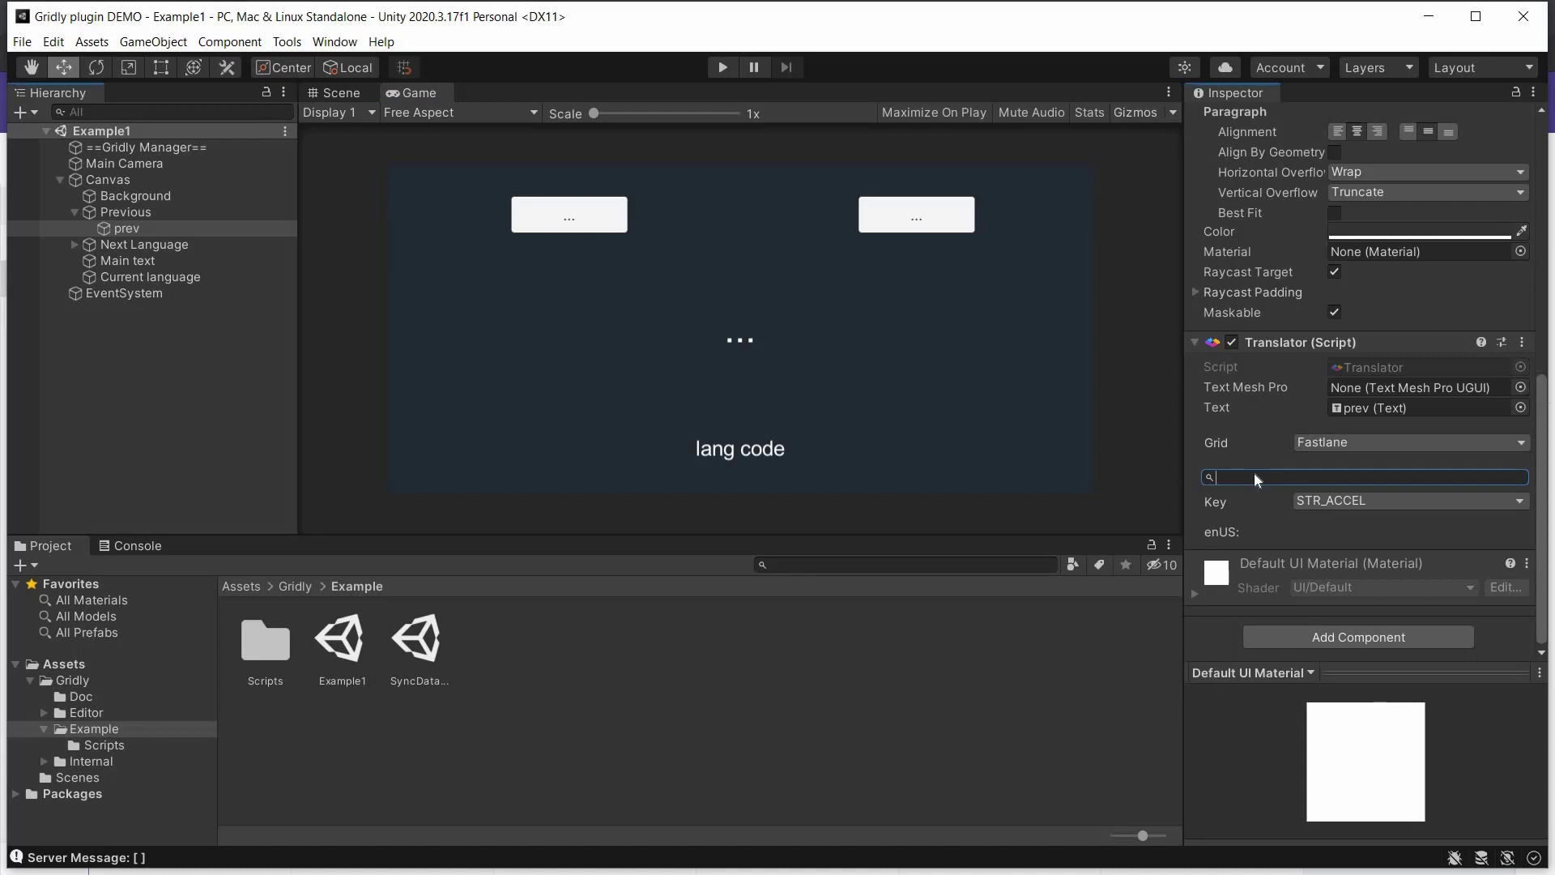
pyautogui.write('S')
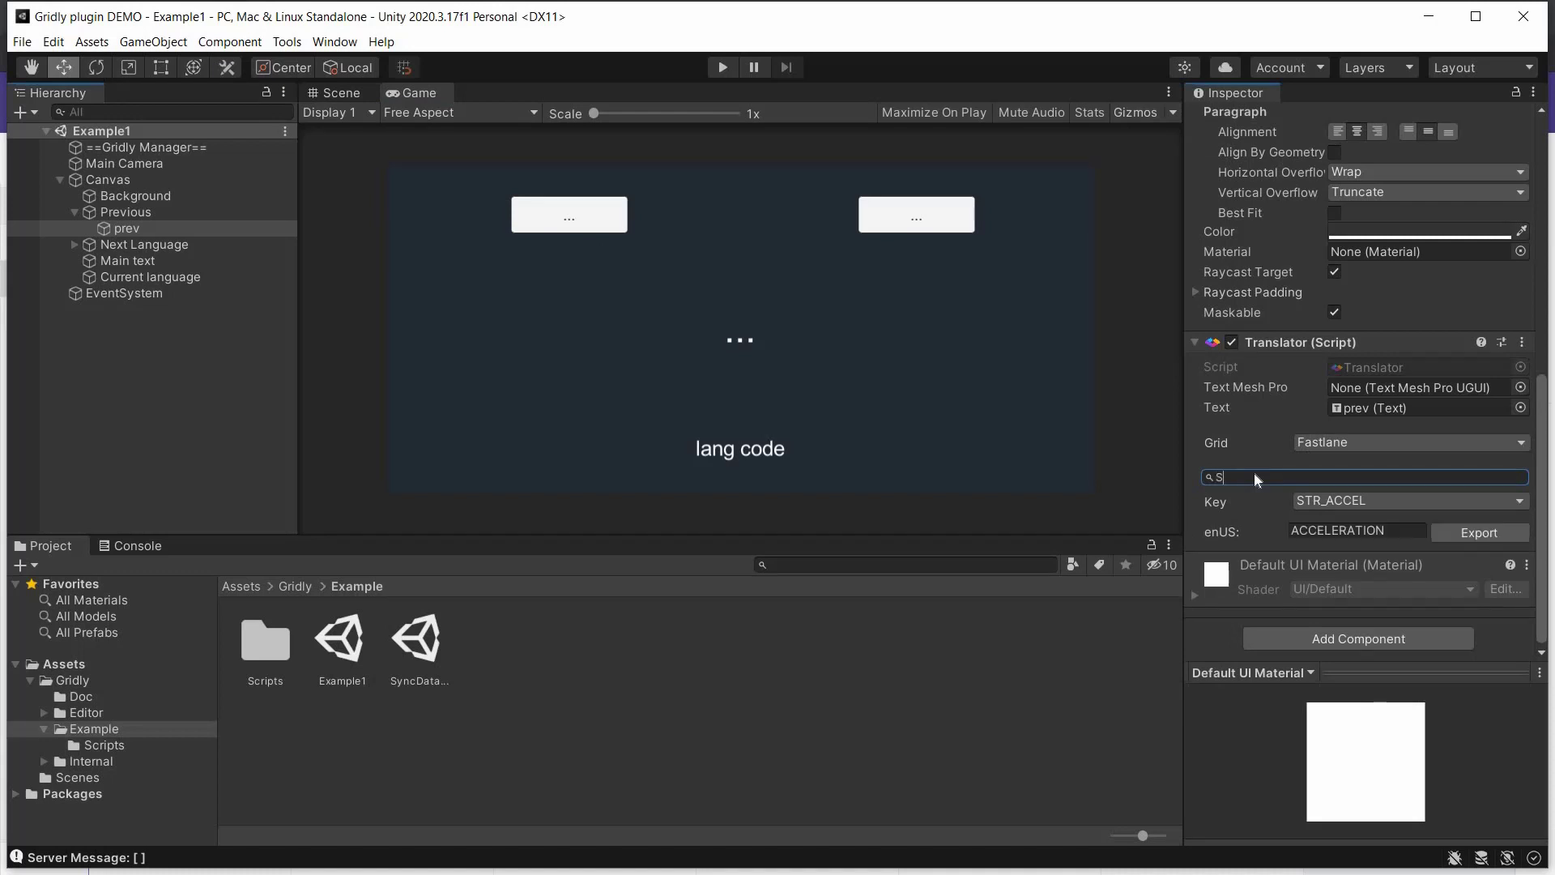
pyautogui.write('TR_PREV')
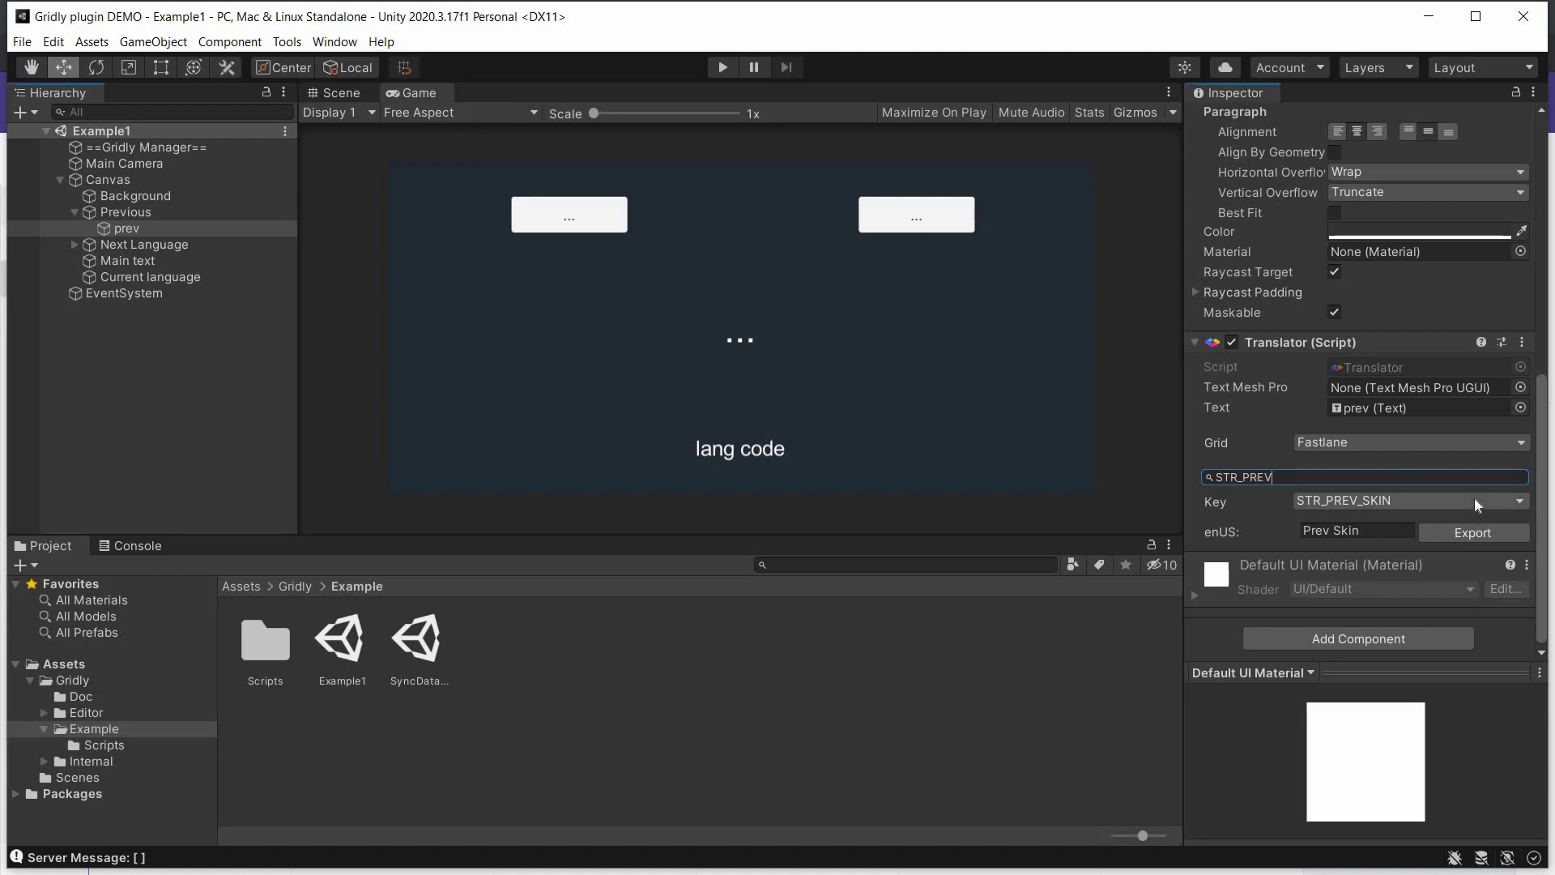
pyautogui.click(1473, 498)
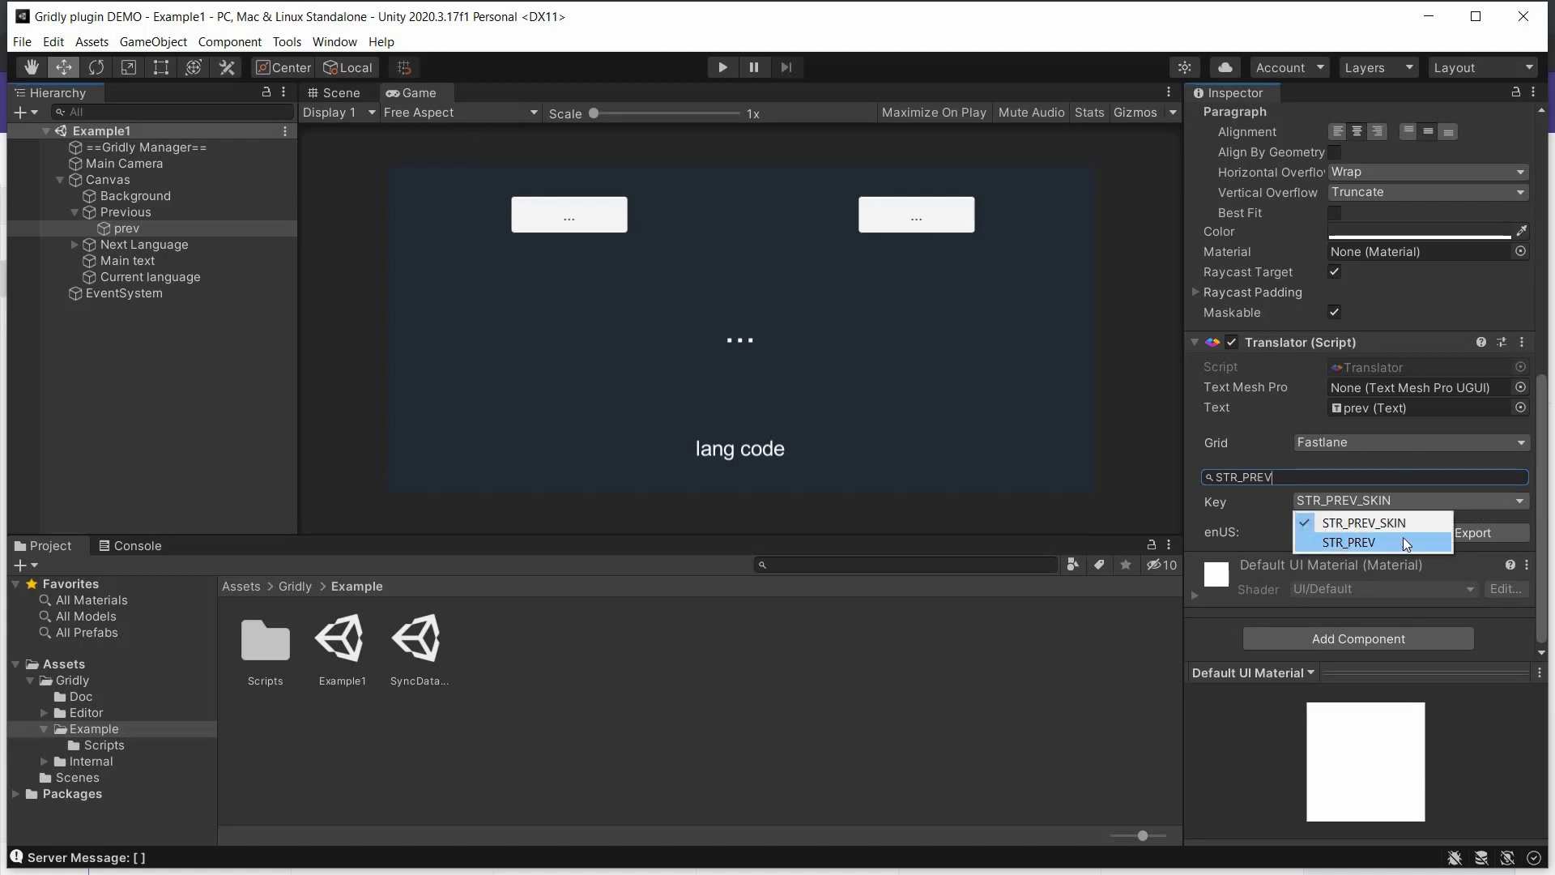
pyautogui.click(1403, 541)
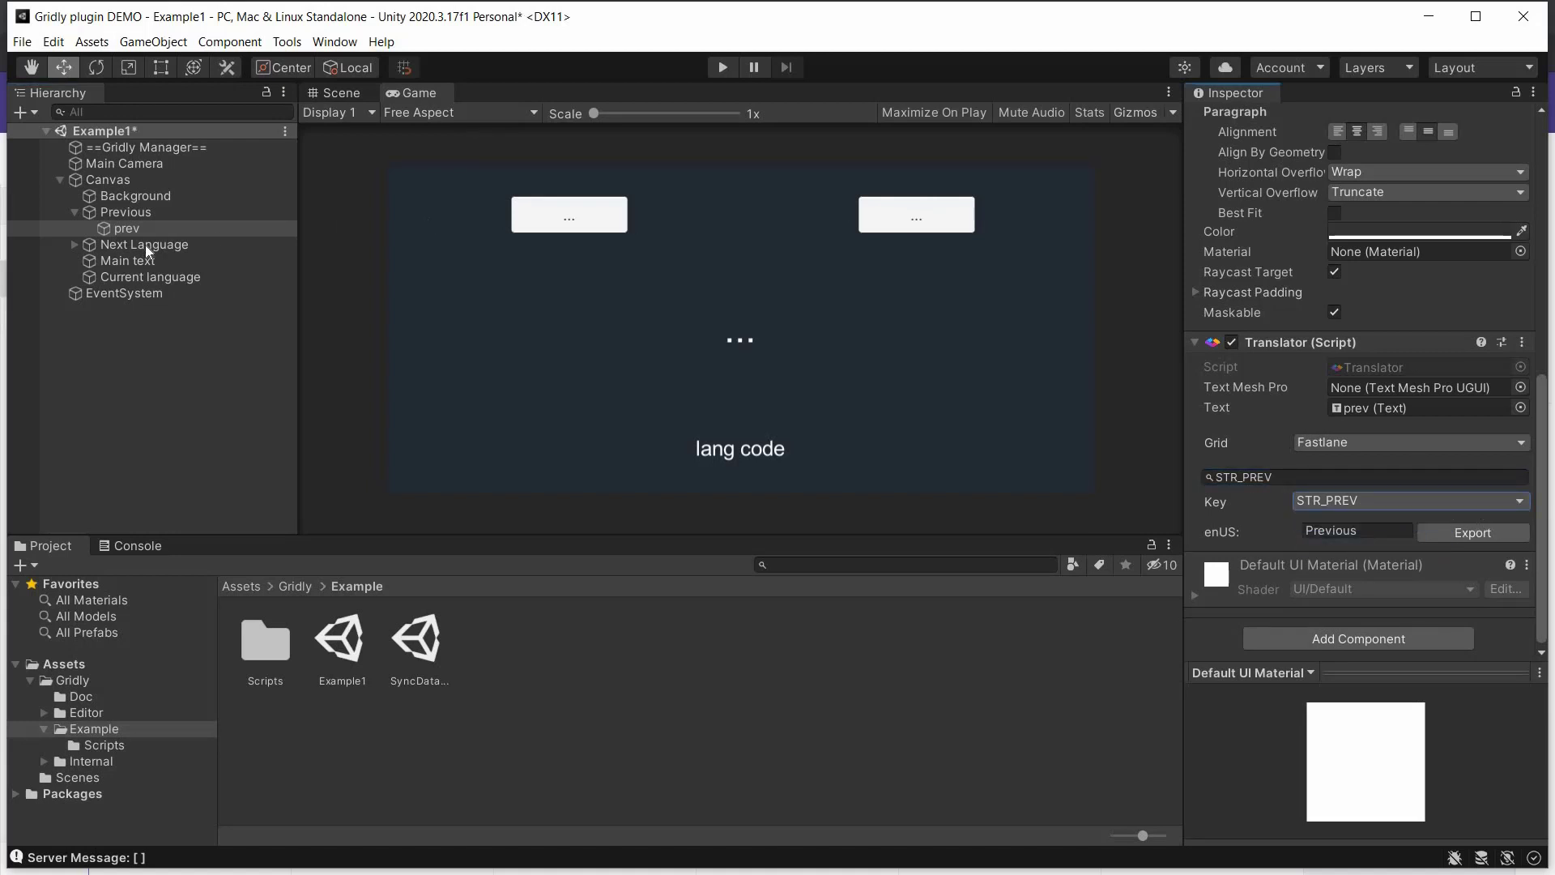
# Select the next label and bind its Translator key to STR_NEXT
pyautogui.click(74, 245)
pyautogui.click(119, 259)
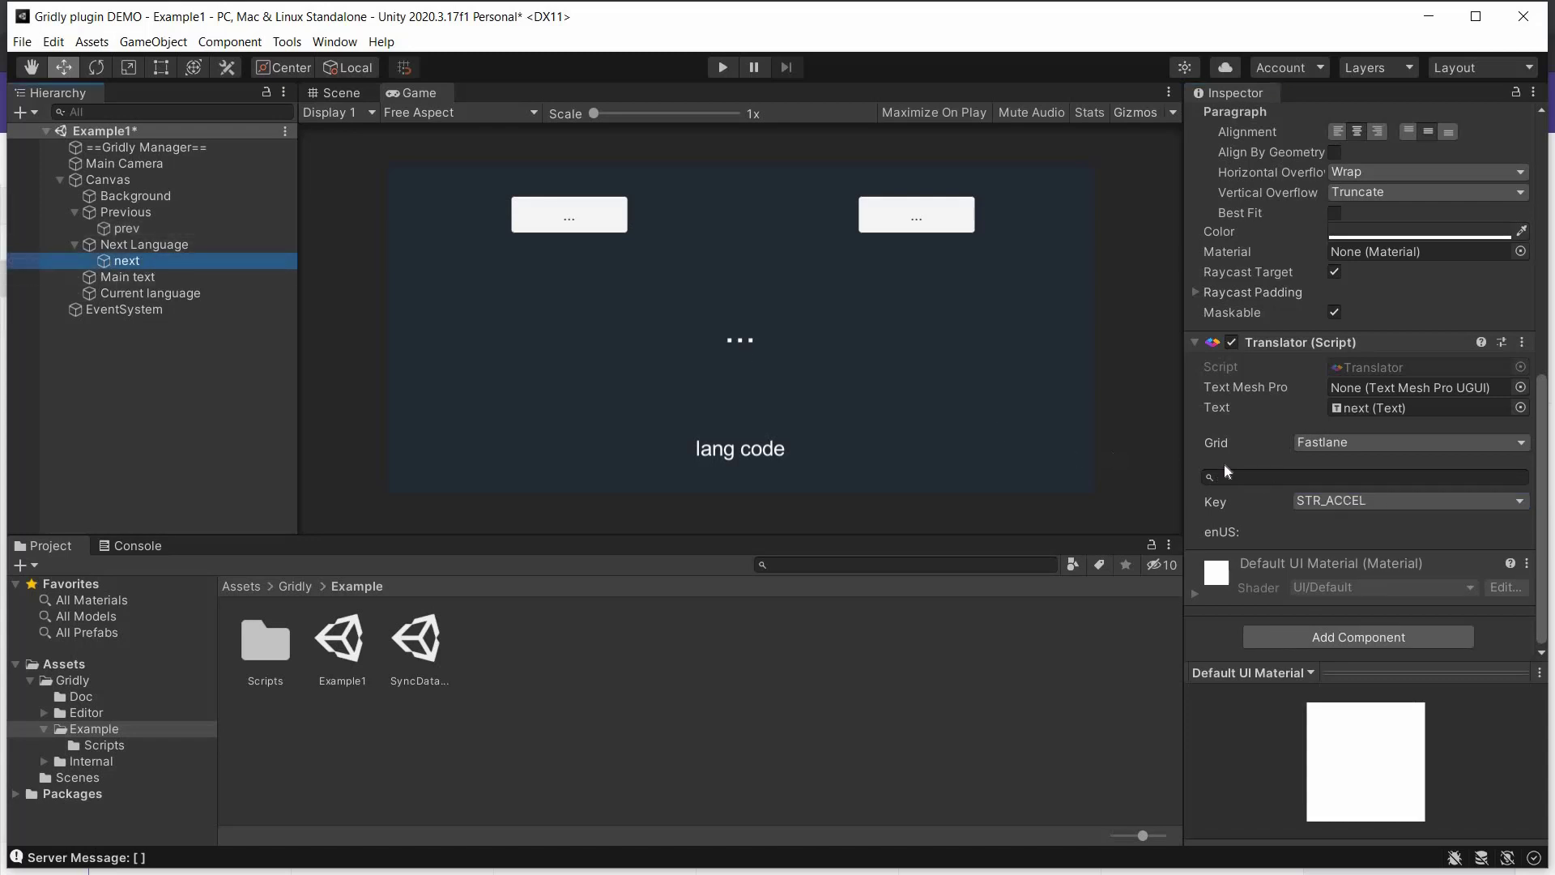
pyautogui.click(1422, 497)
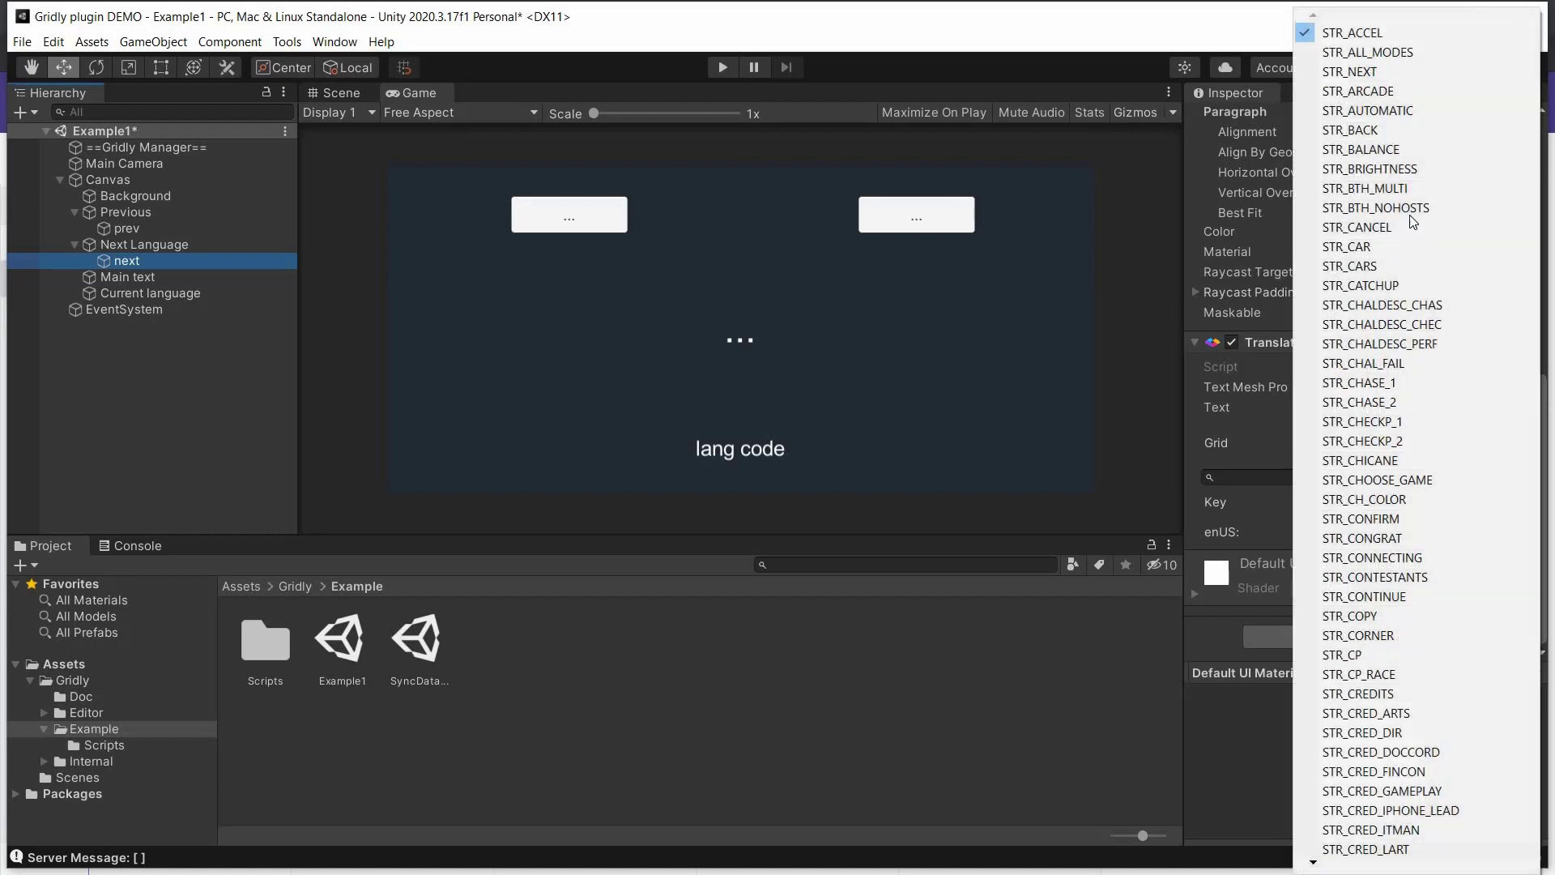
pyautogui.click(1417, 71)
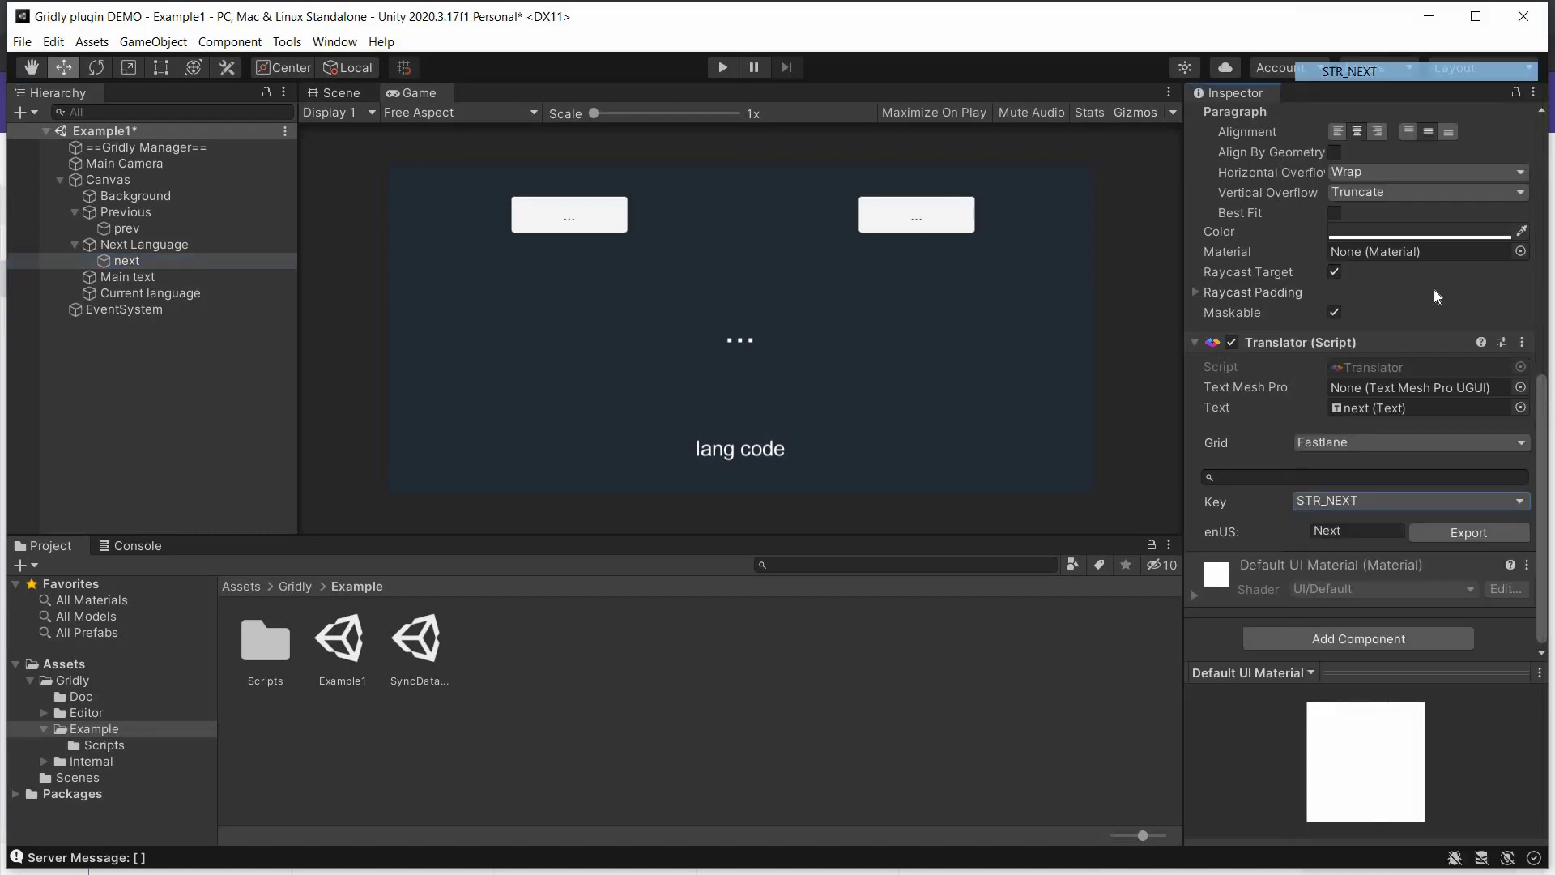
# Select Main text and bind its Translator key to STR_PLAY
pyautogui.click(149, 279)
pyautogui.click(1349, 477)
pyautogui.write('STR_PLAY')
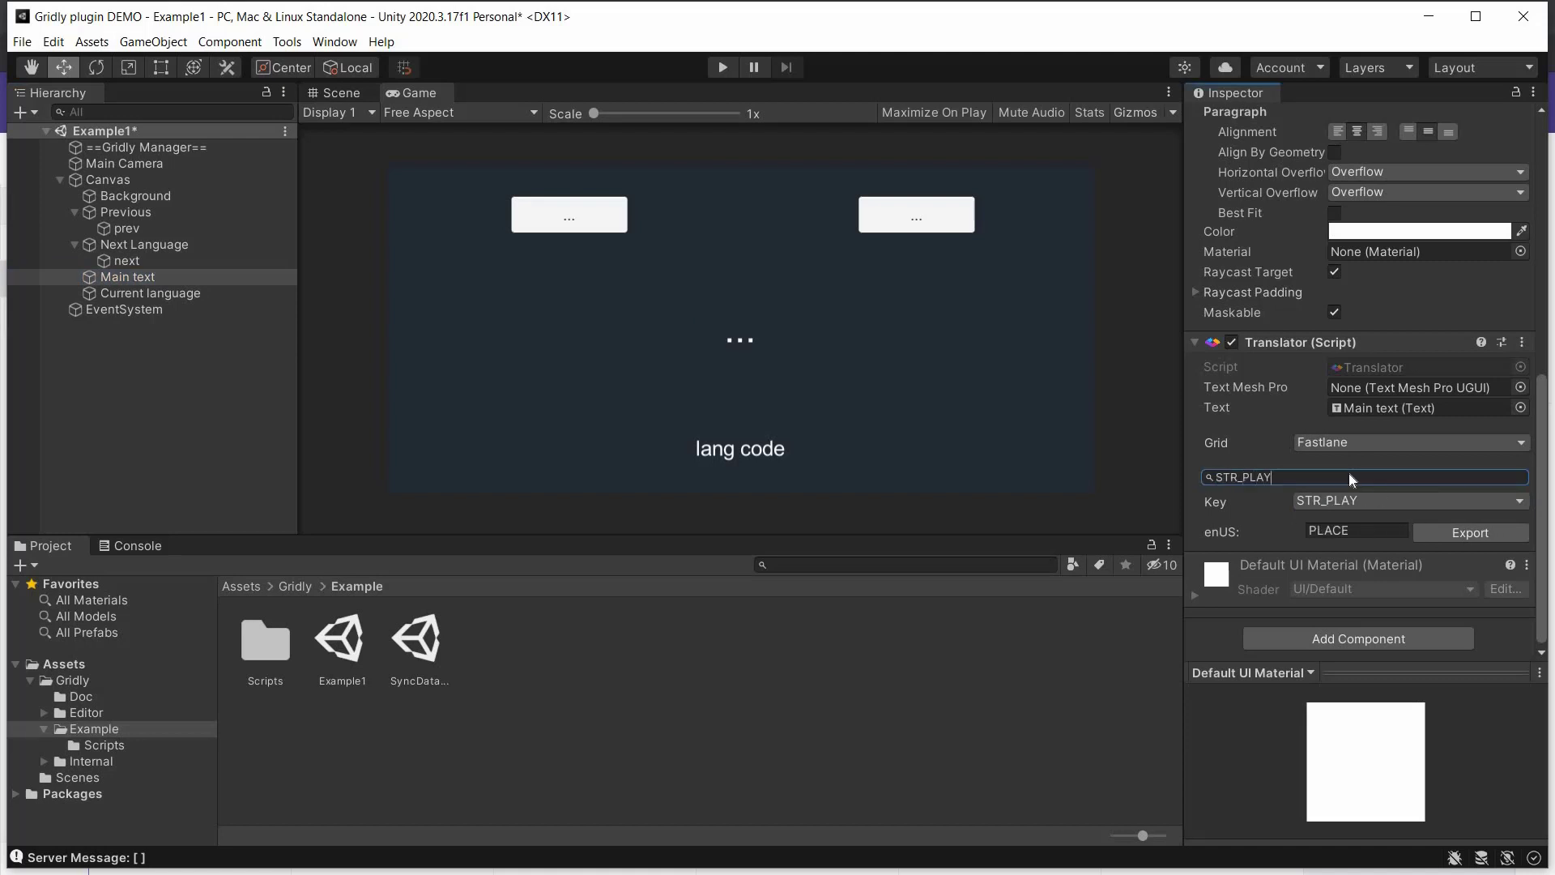
pyautogui.click(1404, 502)
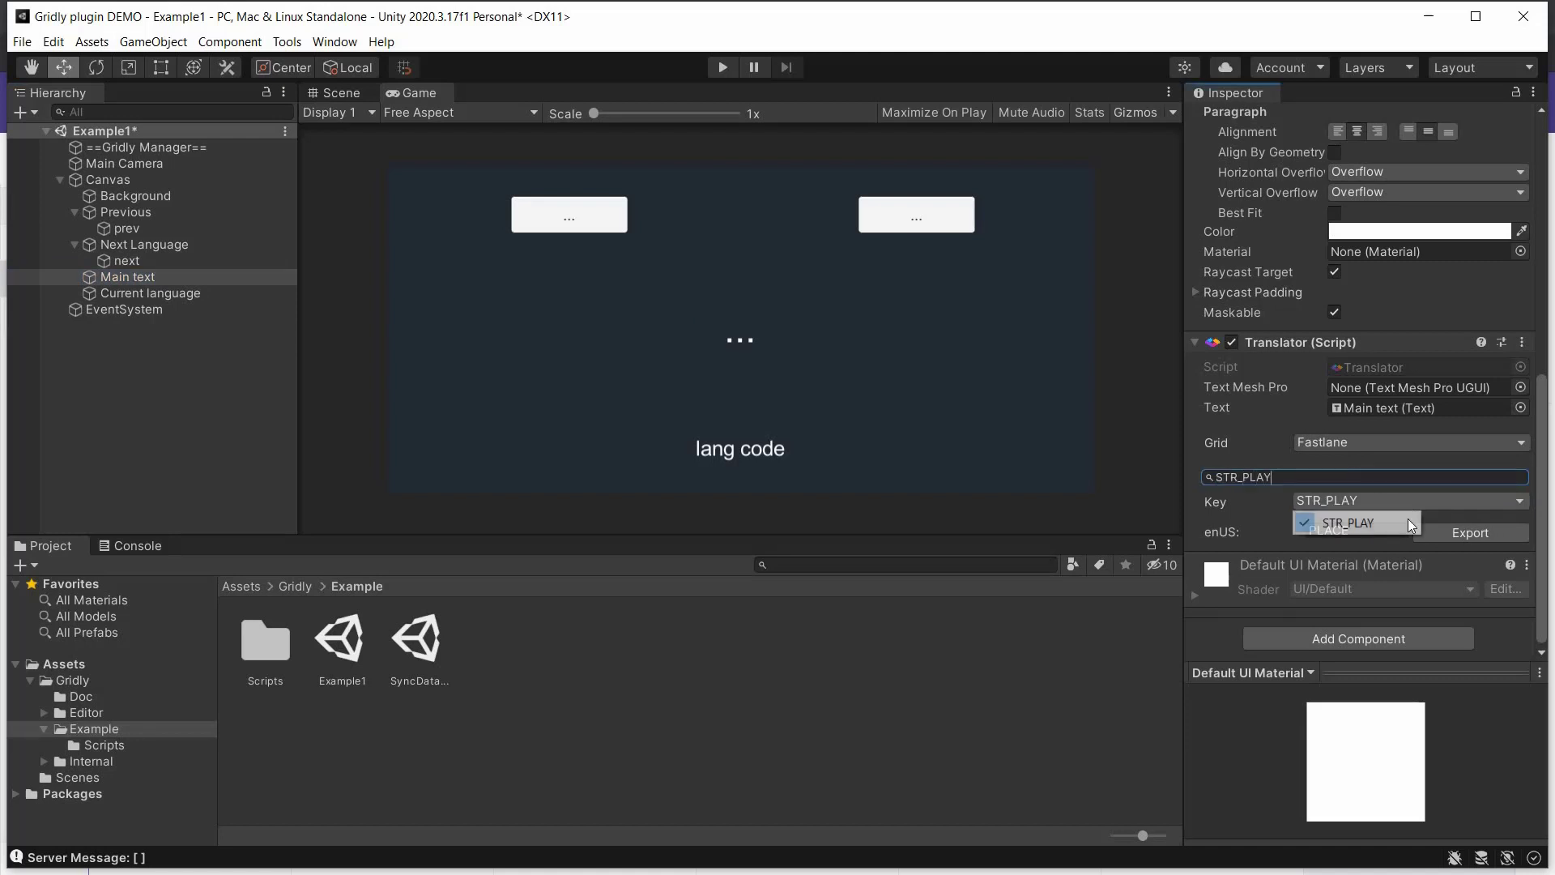
pyautogui.click(1451, 525)
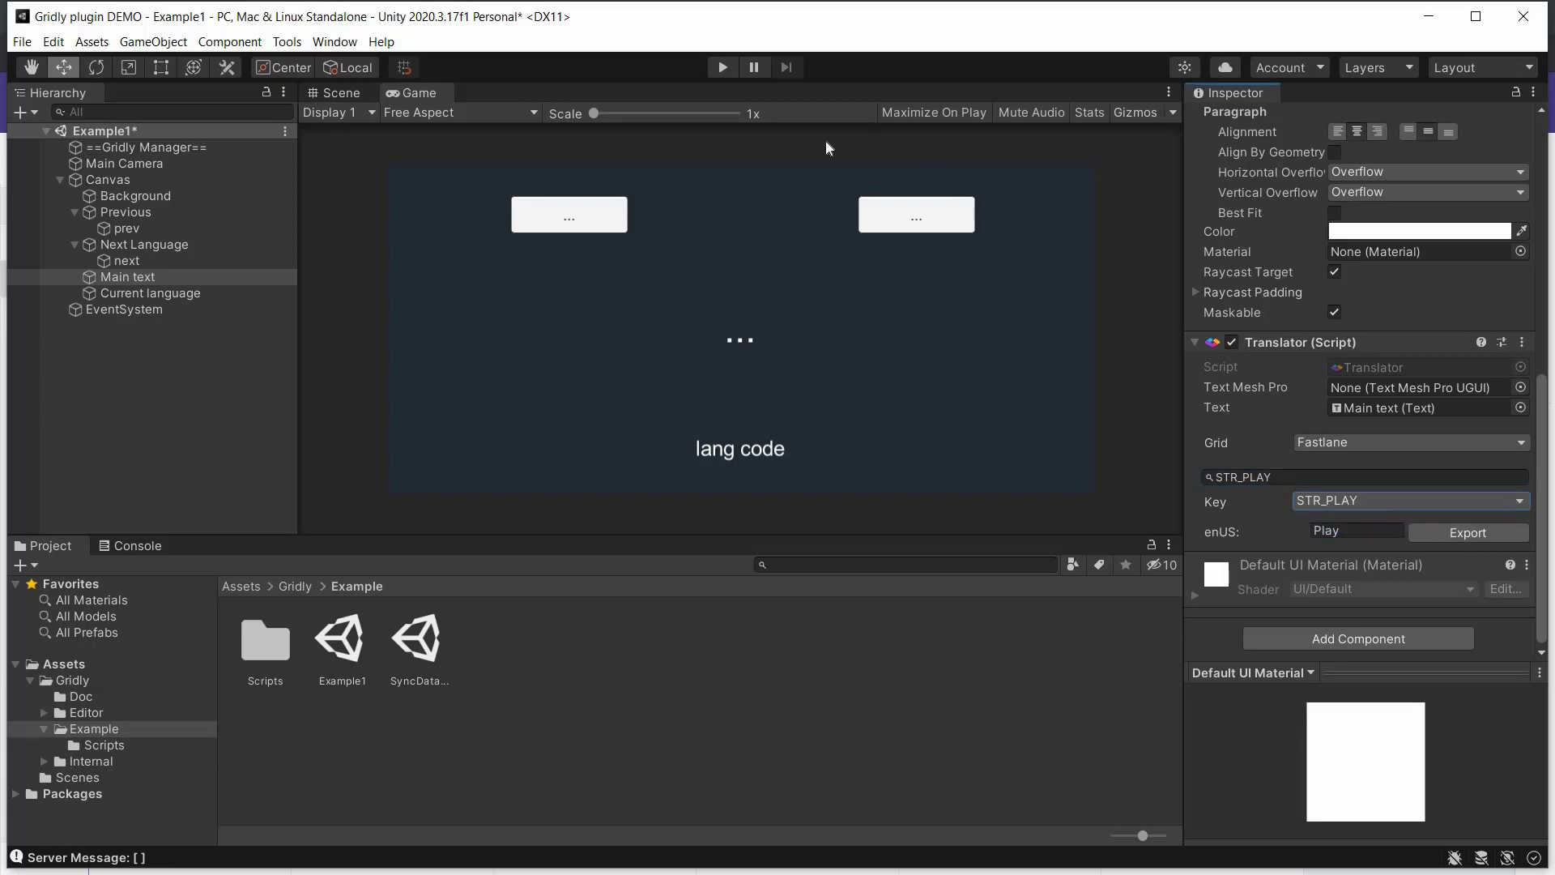
# Run the game and cycle languages with Next and Previous, French through German and back
pyautogui.click(723, 68)
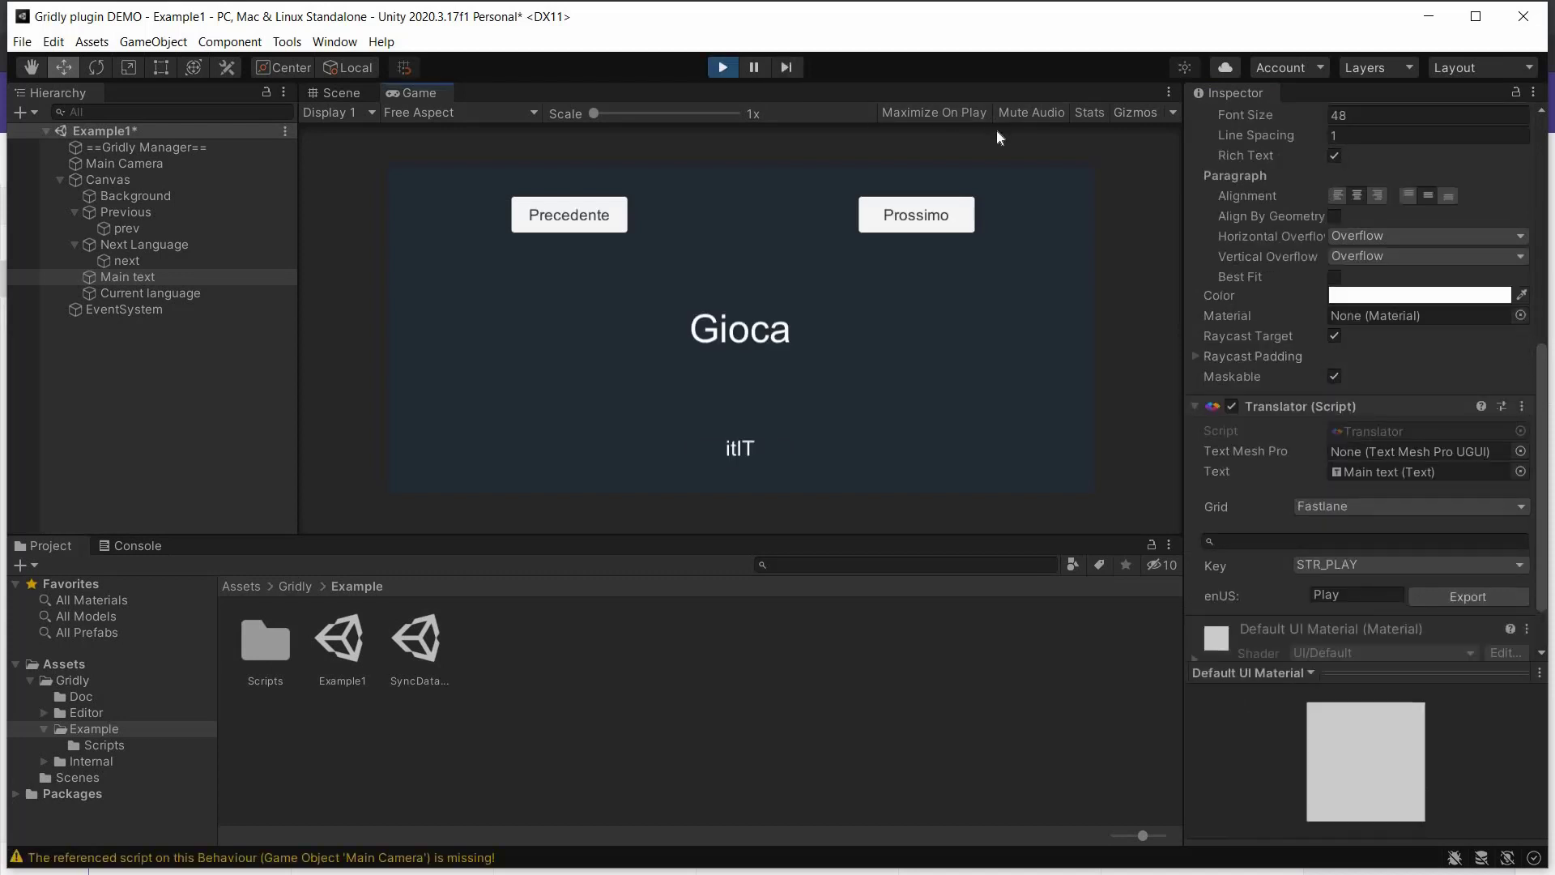
pyautogui.click(970, 225)
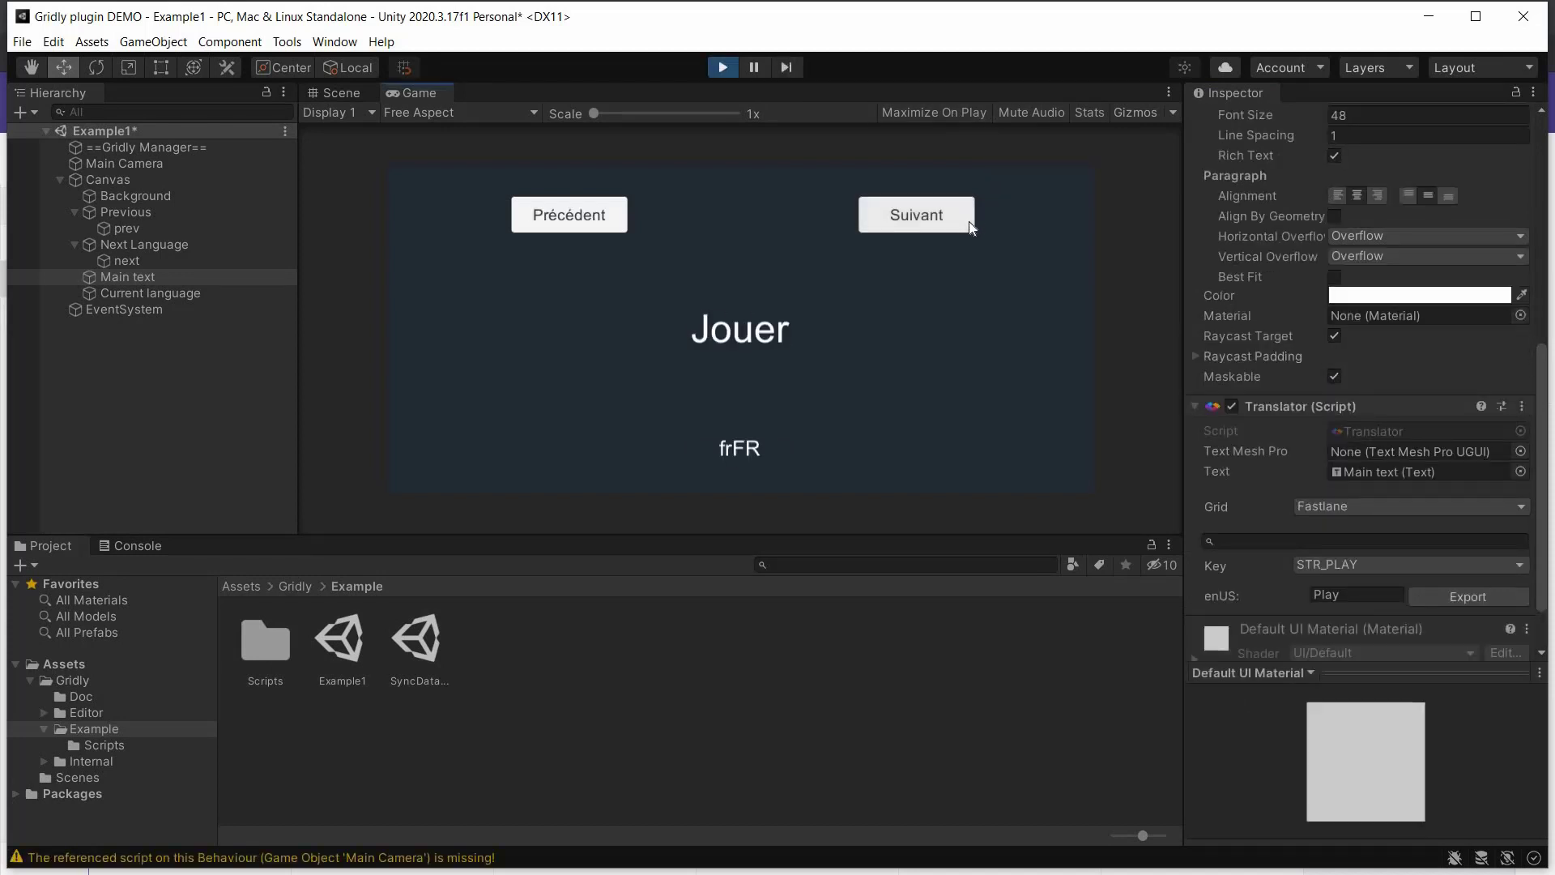
pyautogui.click(968, 222)
pyautogui.click(969, 221)
pyautogui.click(968, 221)
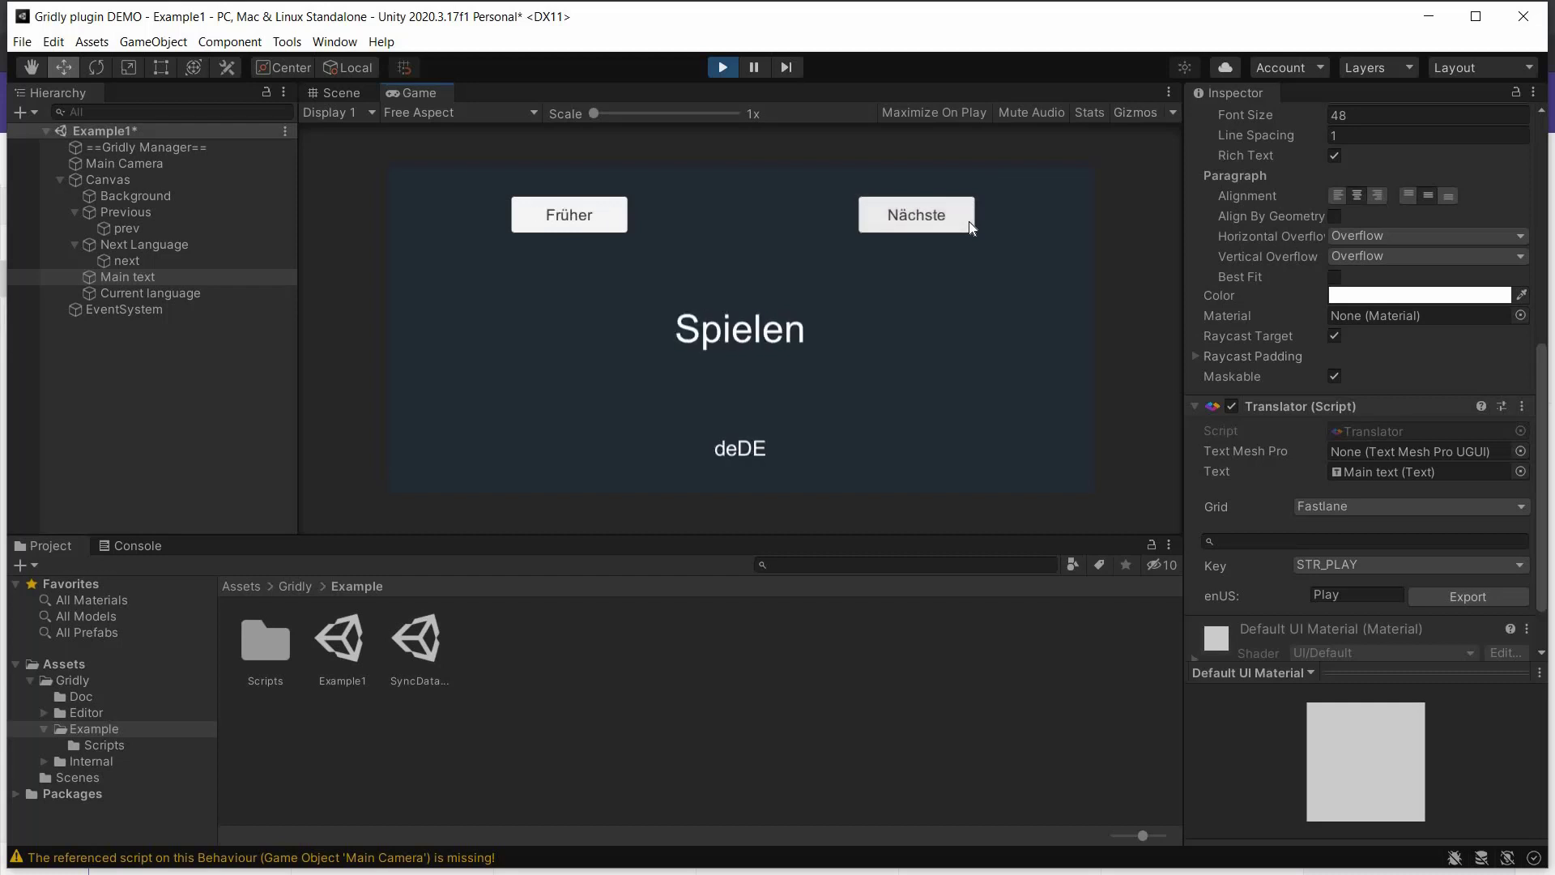
pyautogui.click(527, 216)
pyautogui.click(528, 215)
pyautogui.click(527, 215)
pyautogui.click(527, 215)
pyautogui.press('Return')
# Stop the game and append !!! to Main text's English value, making it Play !!!
pyautogui.click(723, 67)
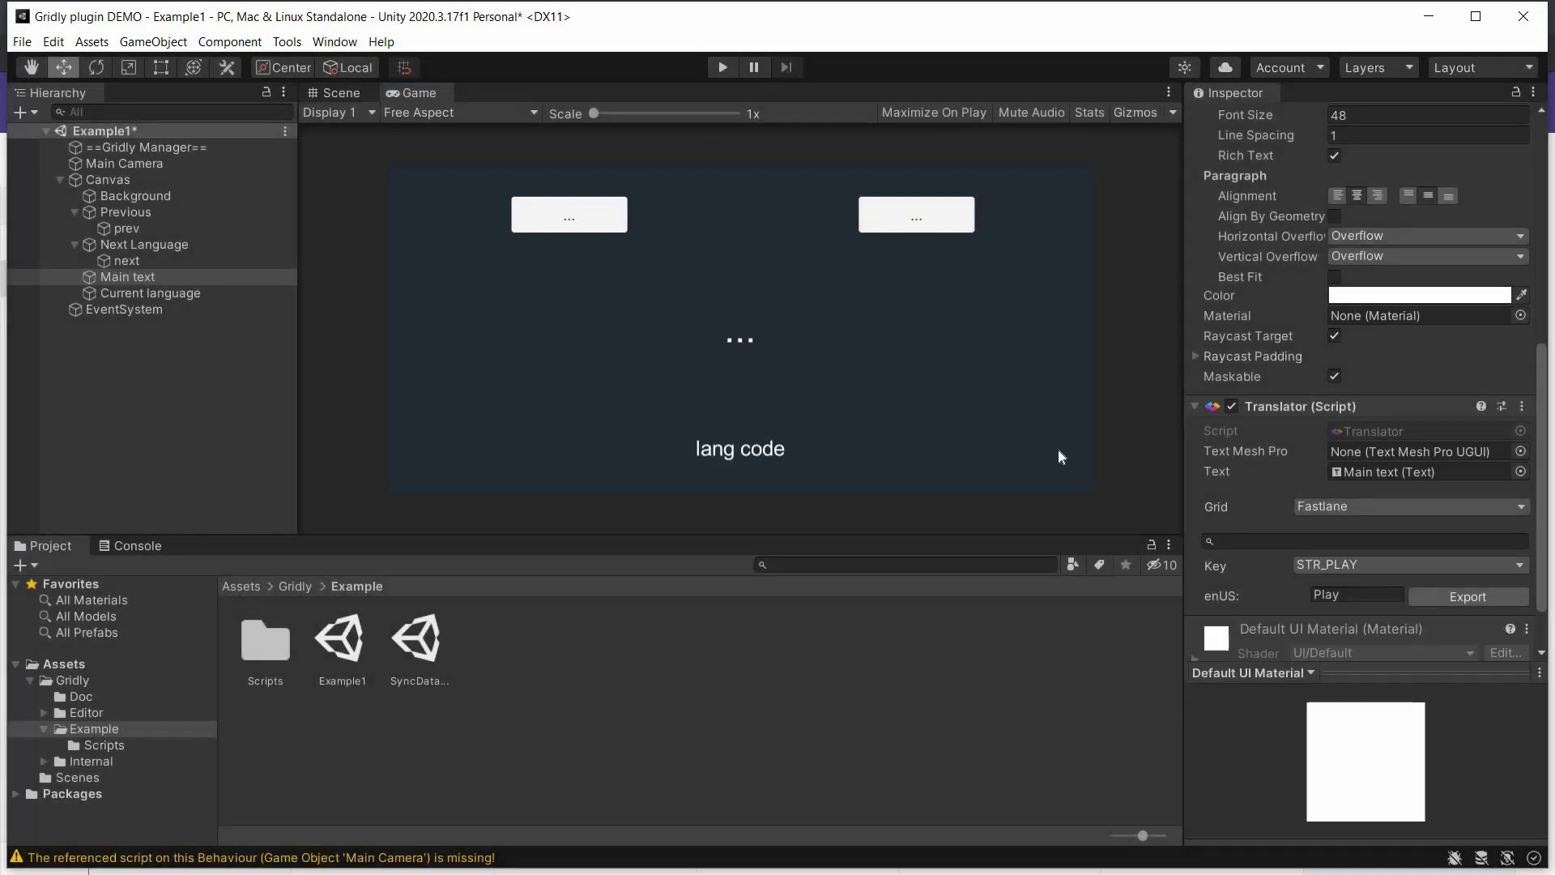
pyautogui.click(1368, 596)
pyautogui.write('!!!')
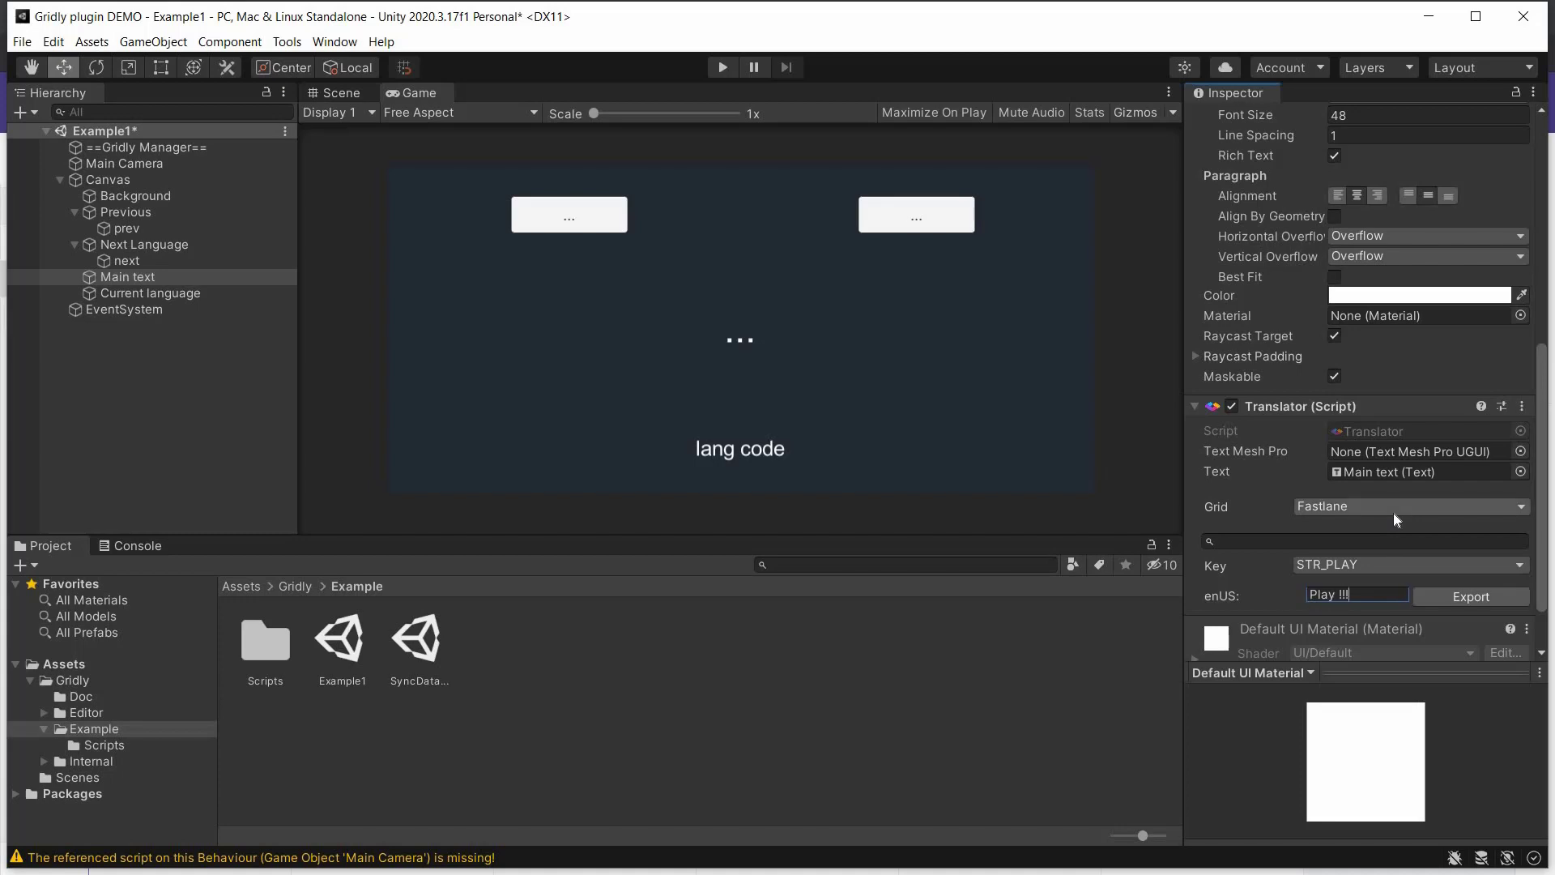
# Export Play !!! to Gridly and filter the grid's English column for play
pyautogui.click(1471, 597)
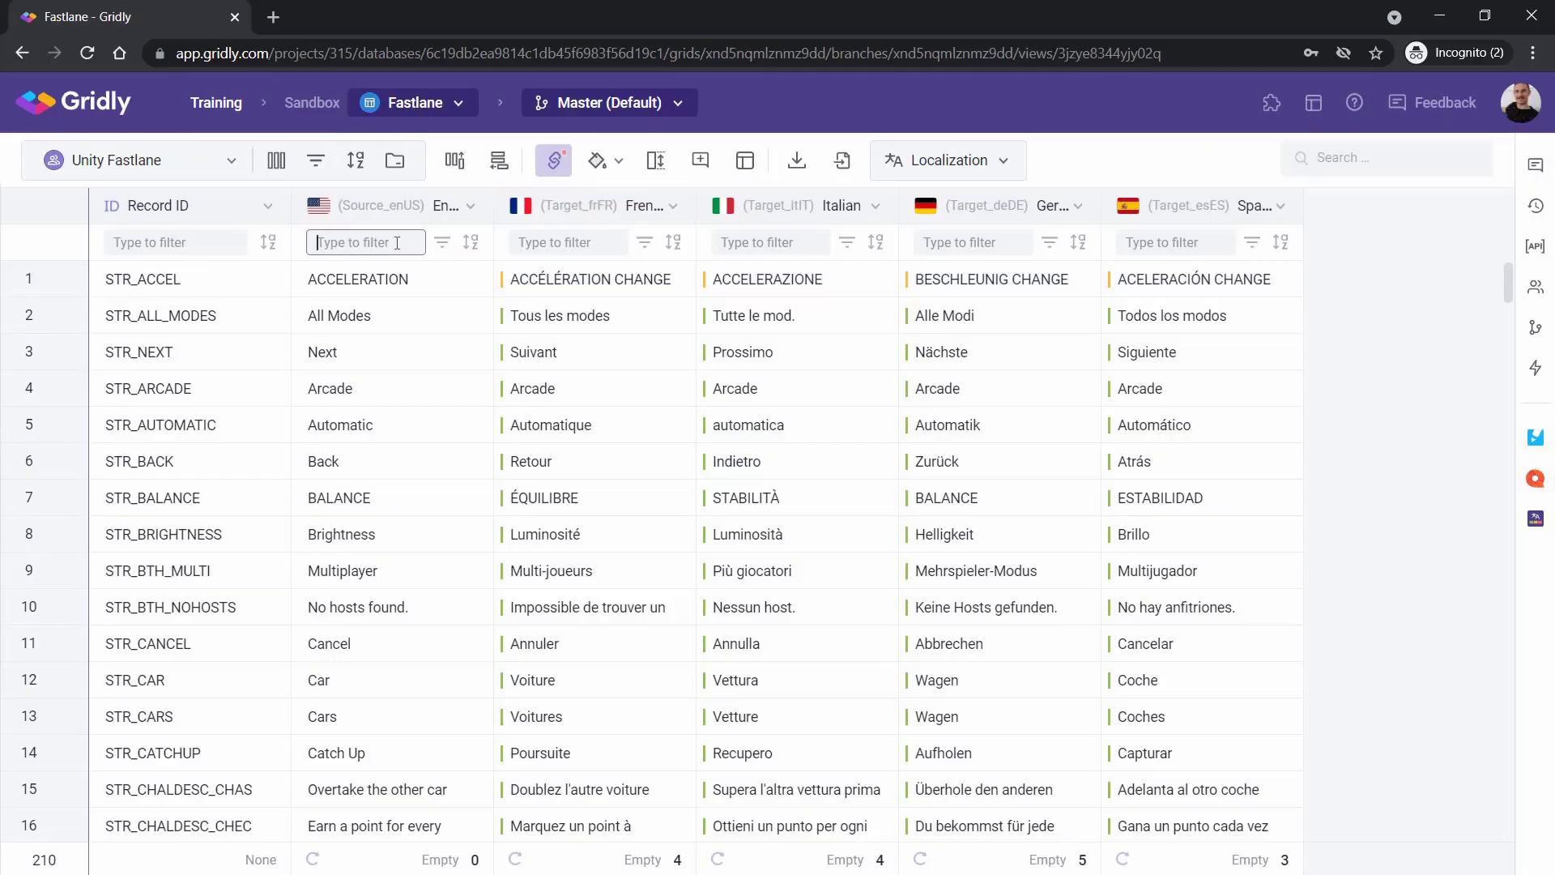
pyautogui.write('play')
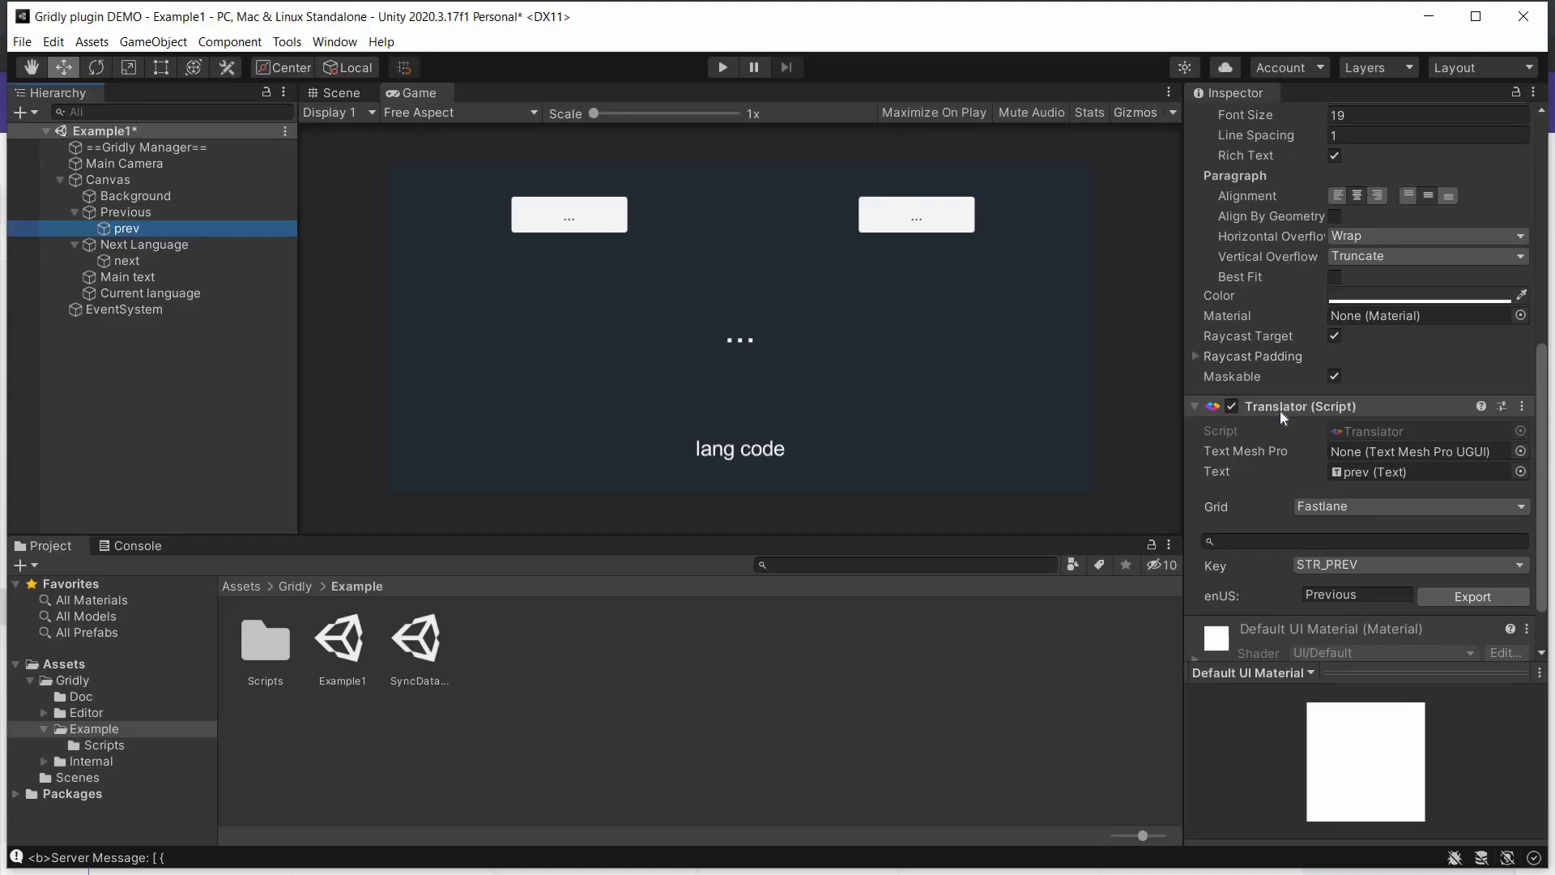
pyautogui.click(722, 67)
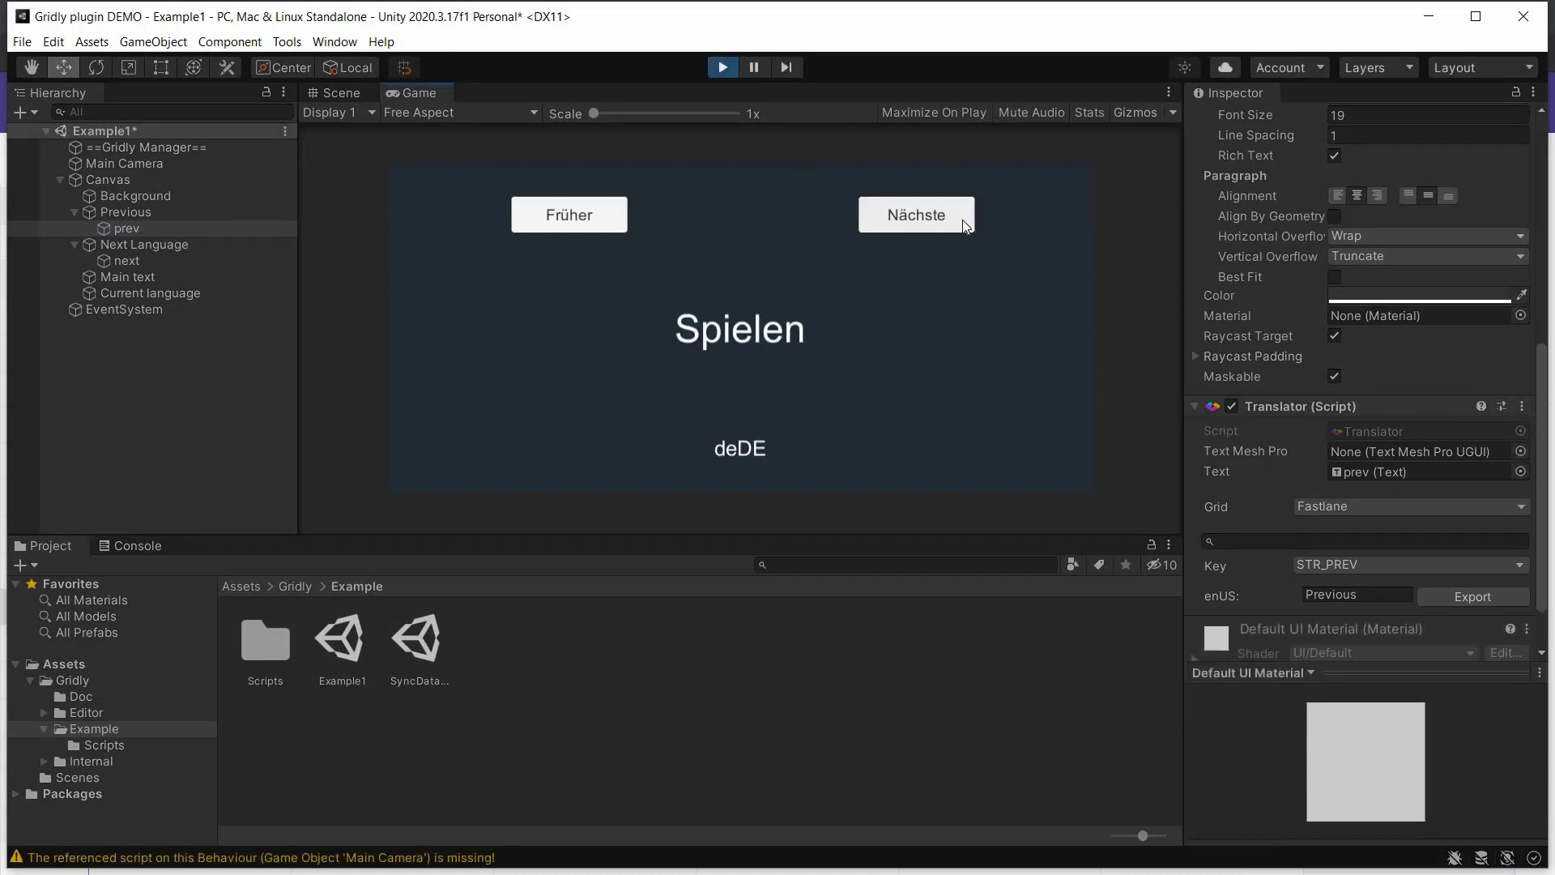
pyautogui.click(963, 222)
pyautogui.click(963, 222)
pyautogui.click(963, 221)
pyautogui.click(962, 220)
pyautogui.click(962, 220)
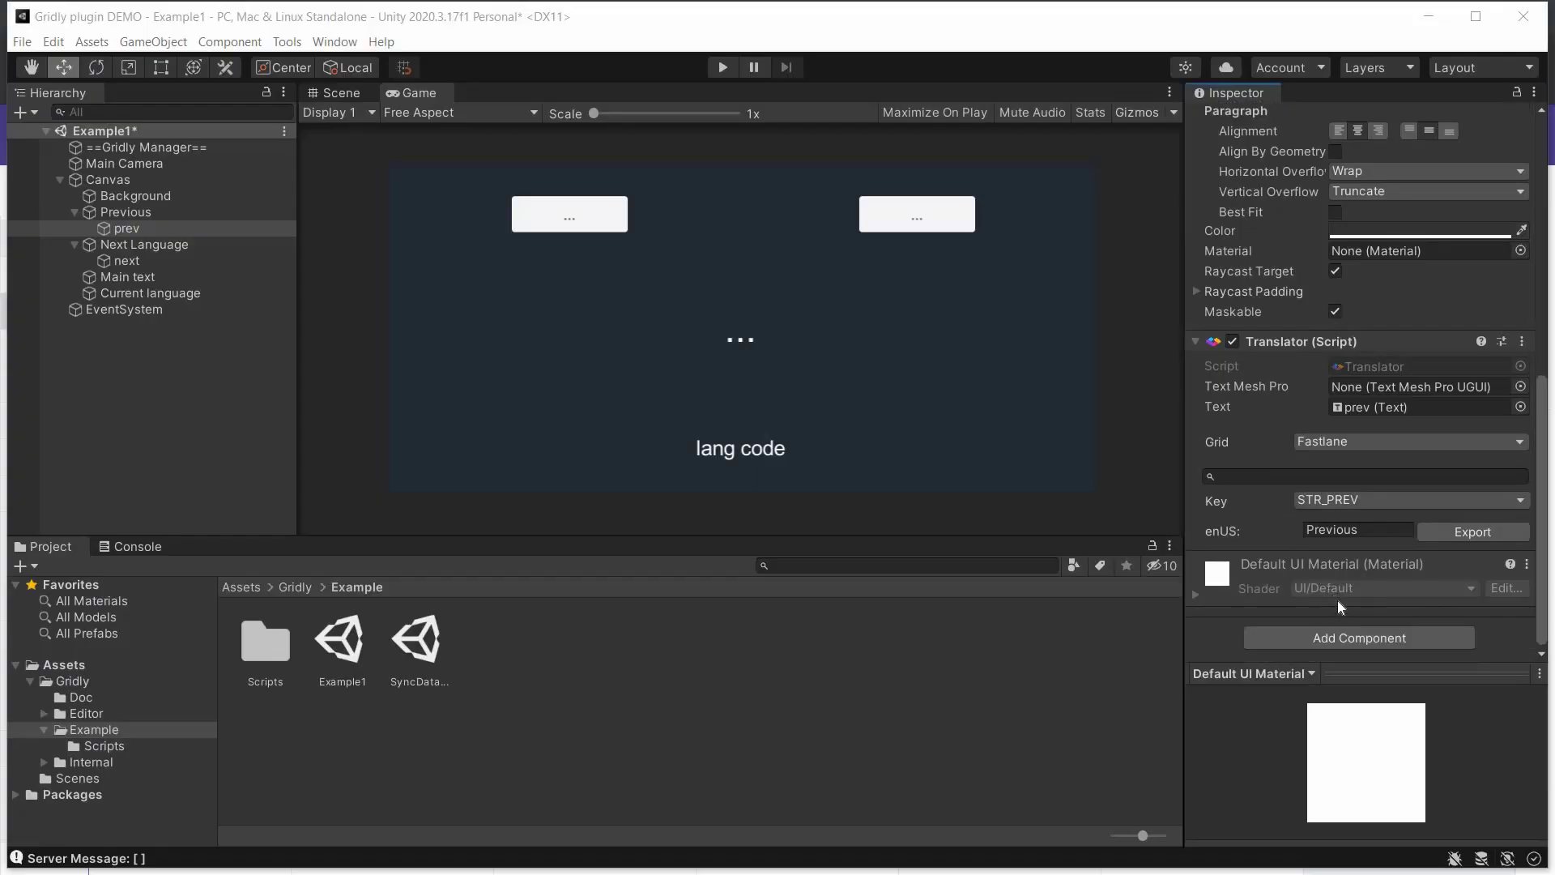
# Add a Sync Data Gridly component to prev and one Runtime Only On Download Complete callback
pyautogui.click(1367, 637)
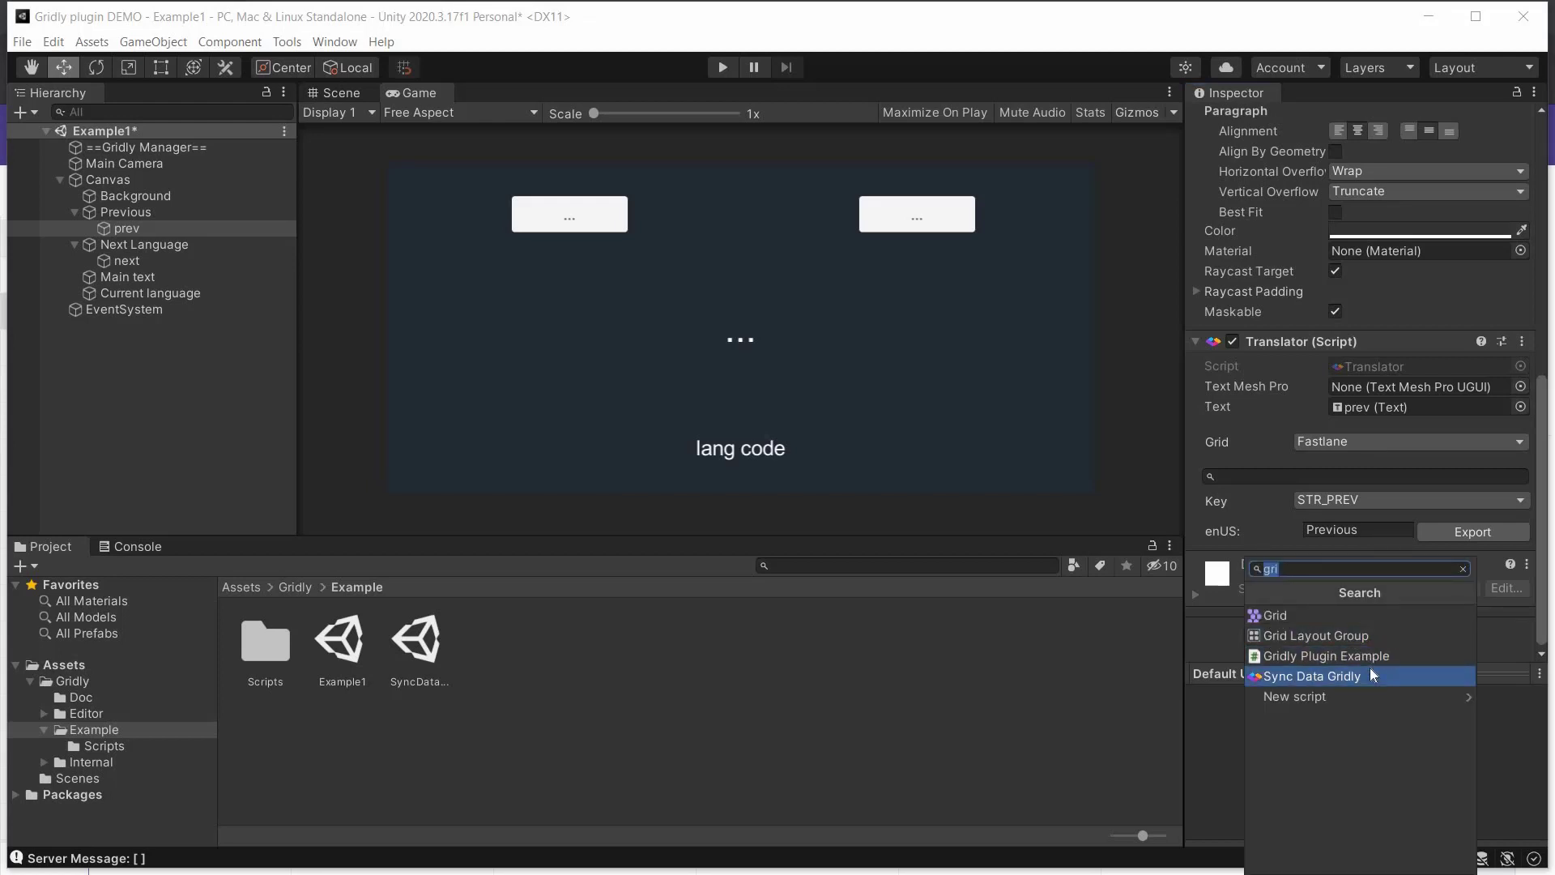
pyautogui.click(1368, 667)
pyautogui.scroll(-5, 1281, 497)
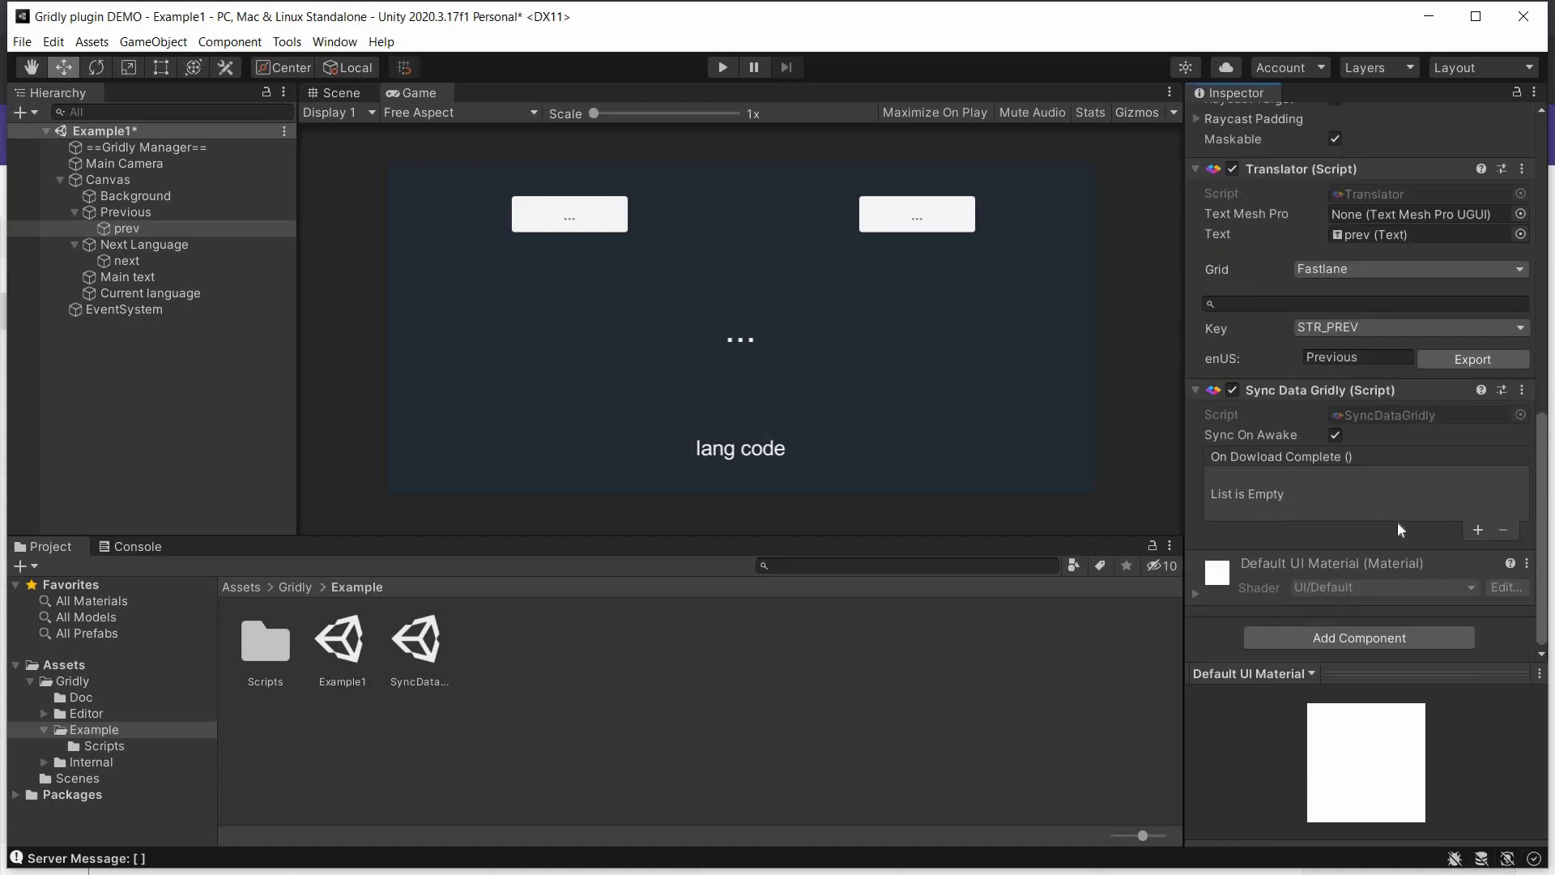
pyautogui.click(1477, 530)
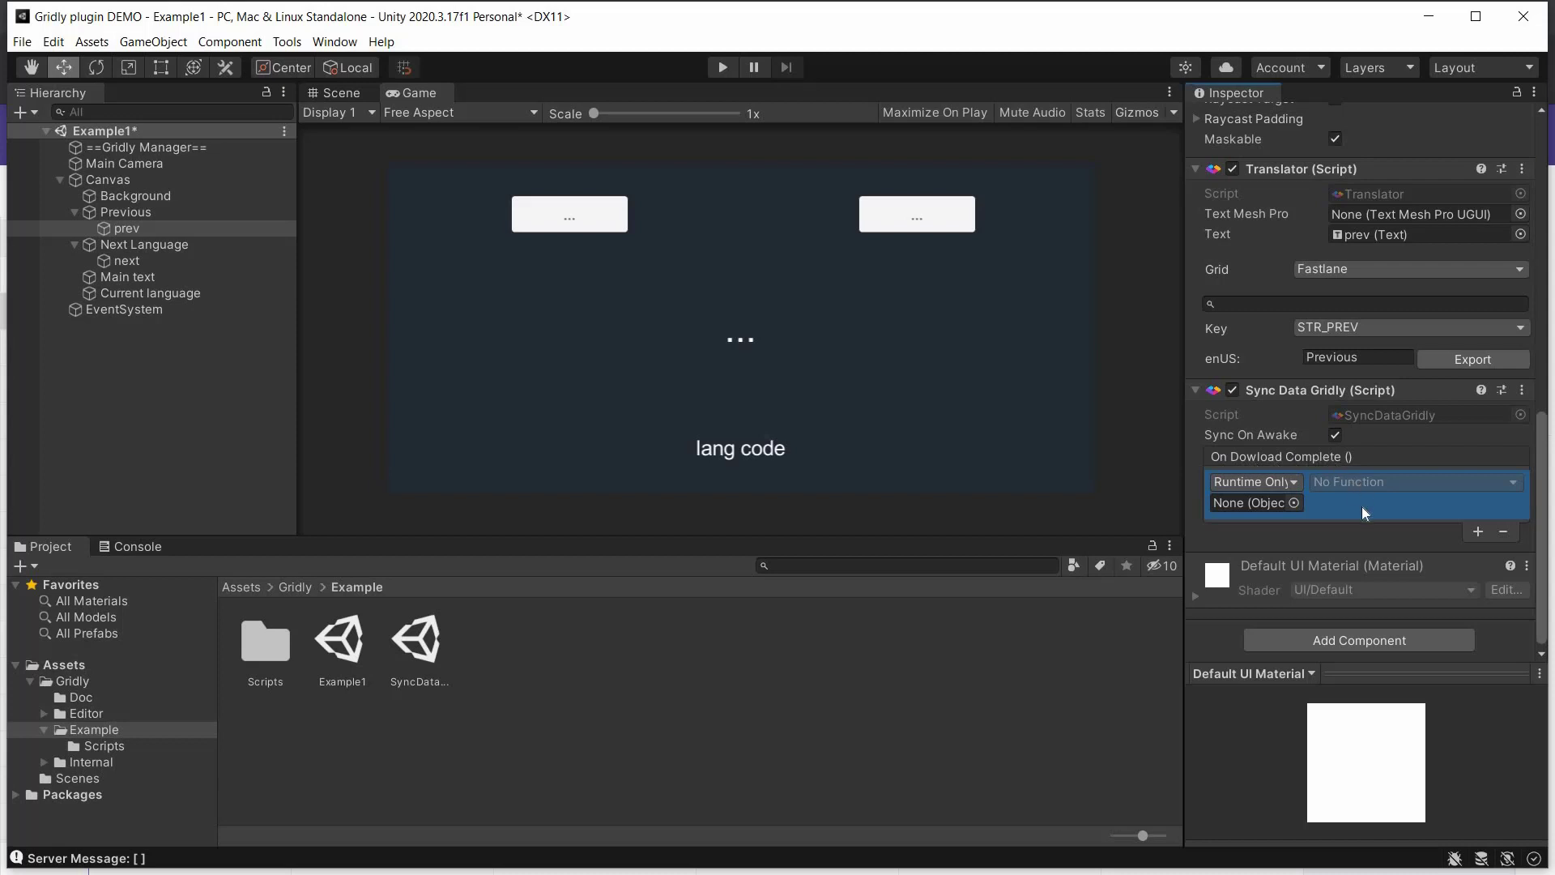
pyautogui.click(1295, 483)
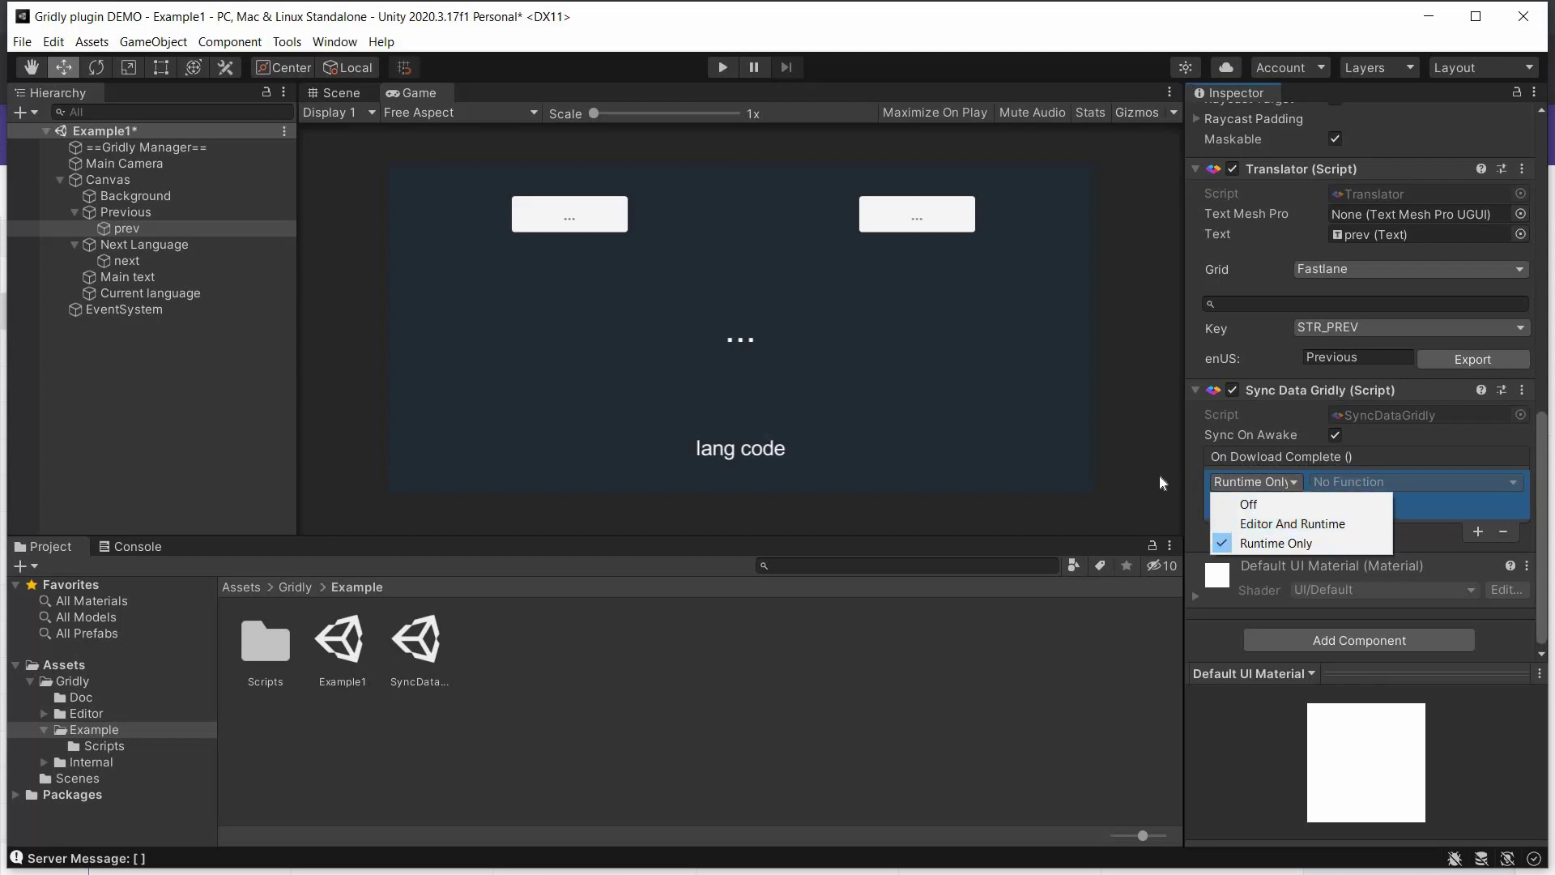
pyautogui.hotkey('alt', 'Tab')
# Edit the English source strings so STR_NEXT reads 'Next!' and the Previous string reads 'Previous?'
pyautogui.doubleClick(443, 388)
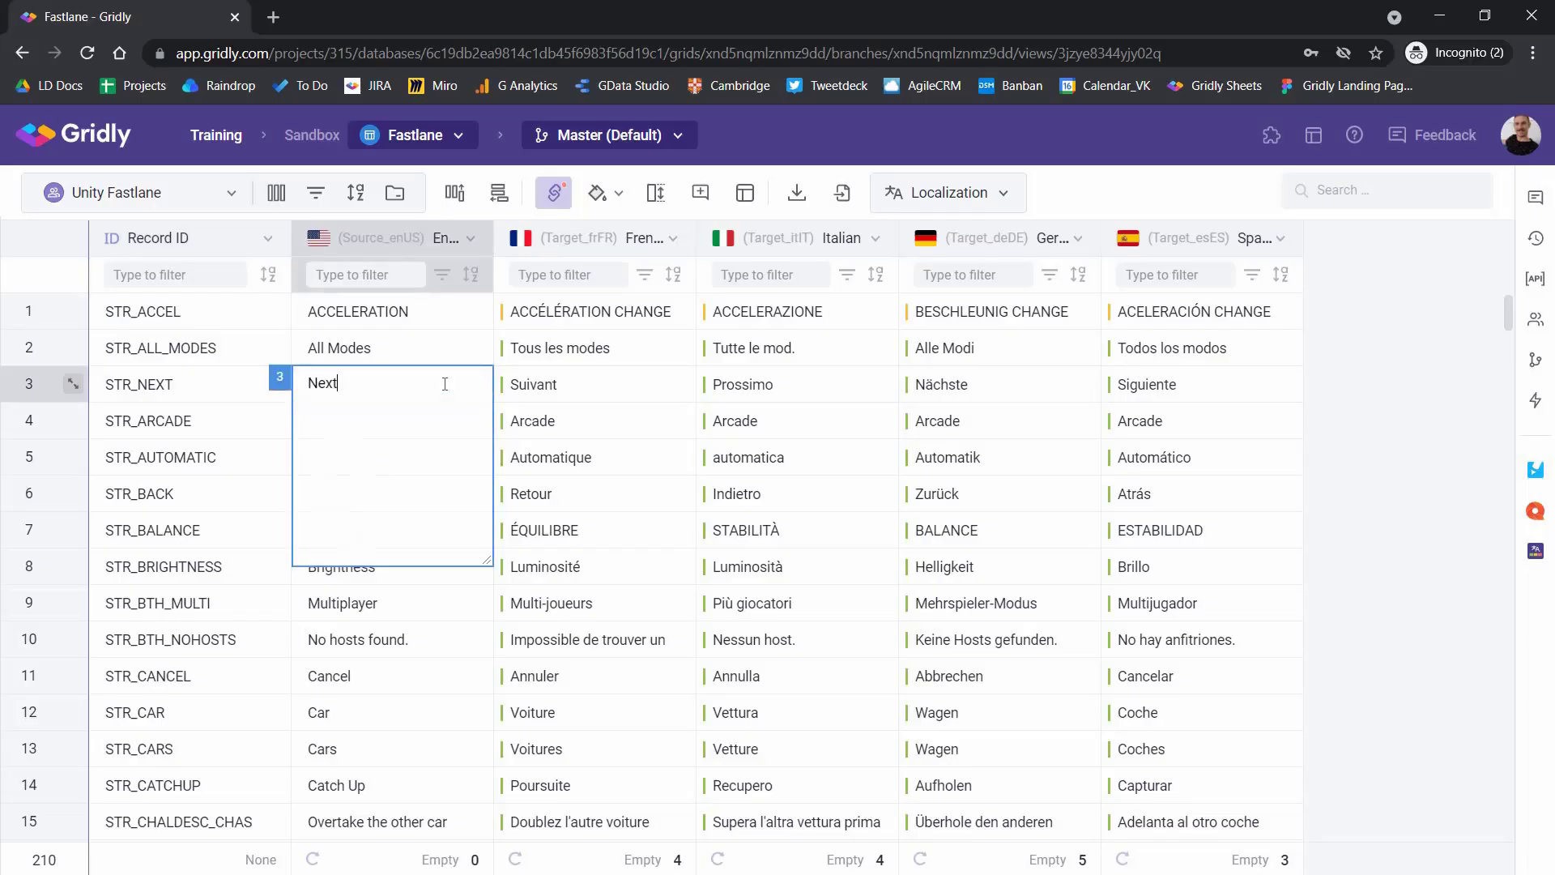
pyautogui.click(572, 398)
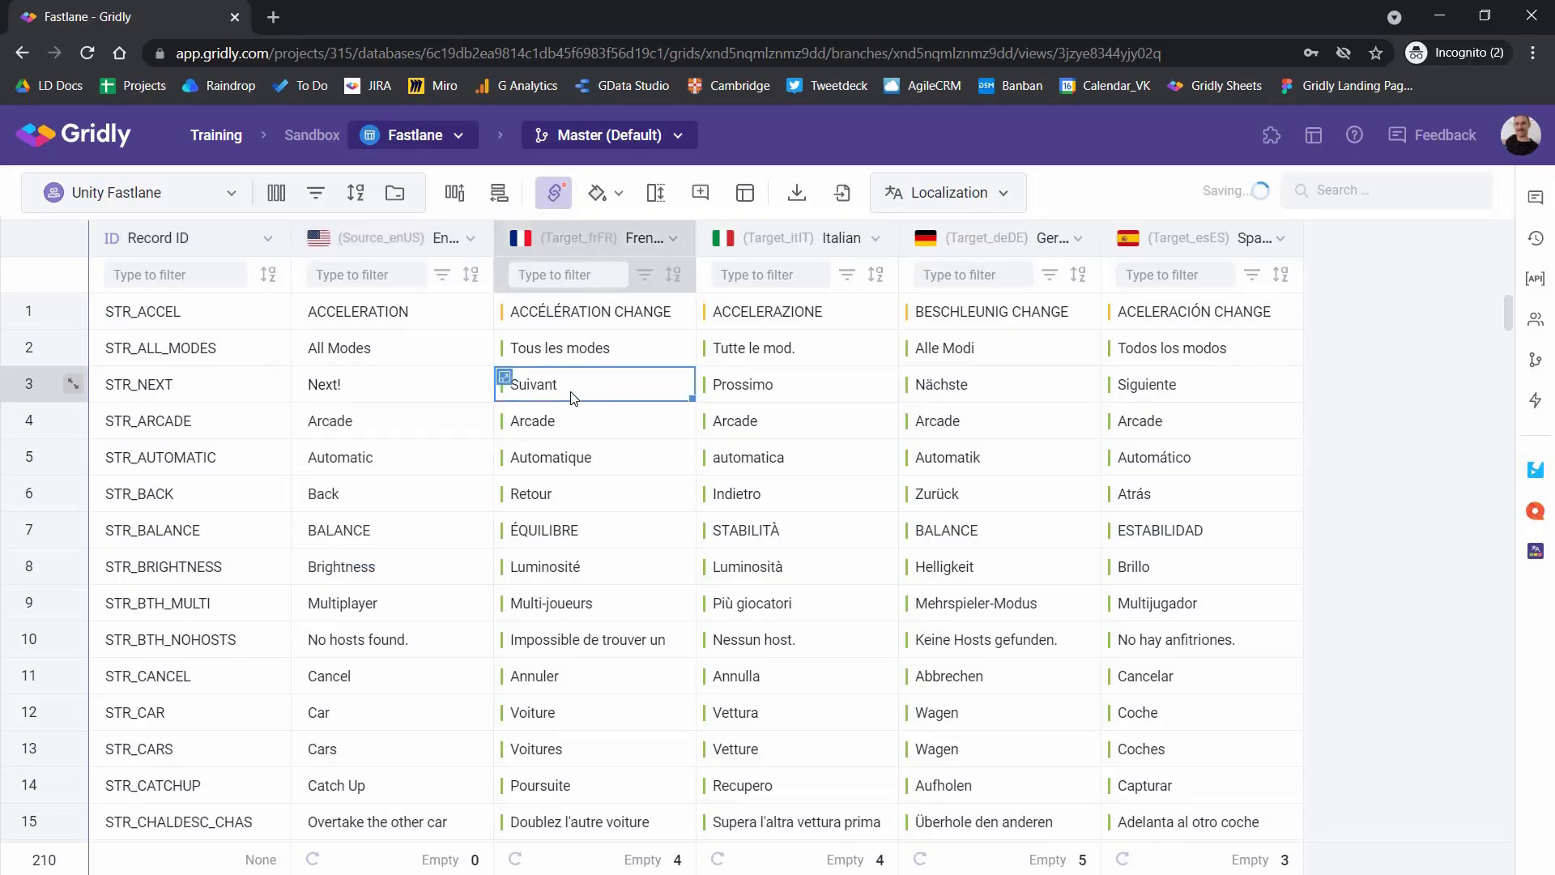
pyautogui.click(405, 272)
pyautogui.write('Previous')
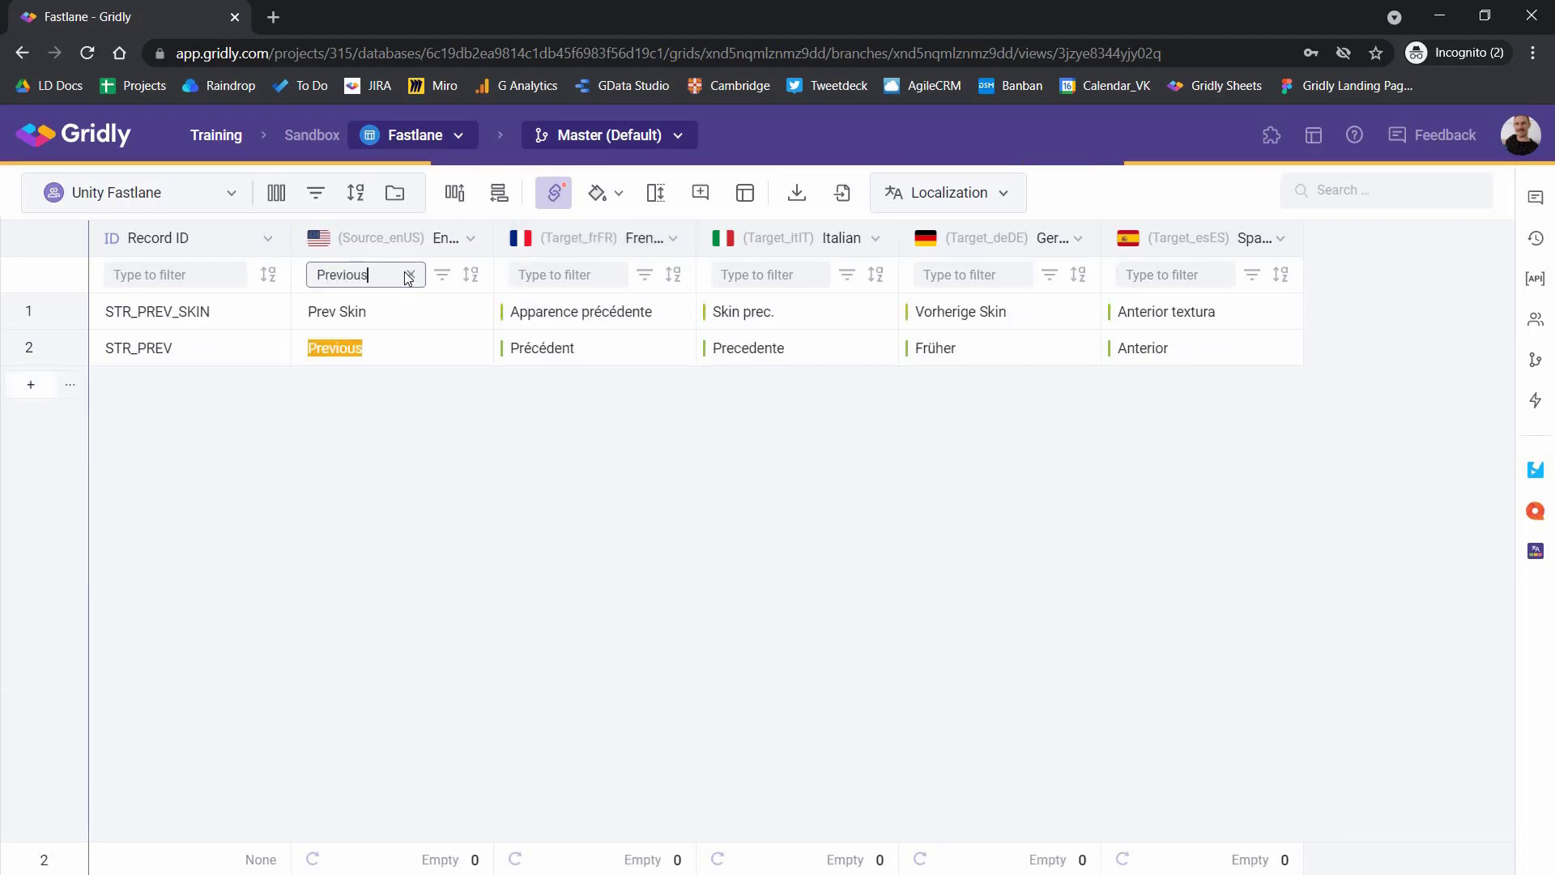
pyautogui.doubleClick(428, 318)
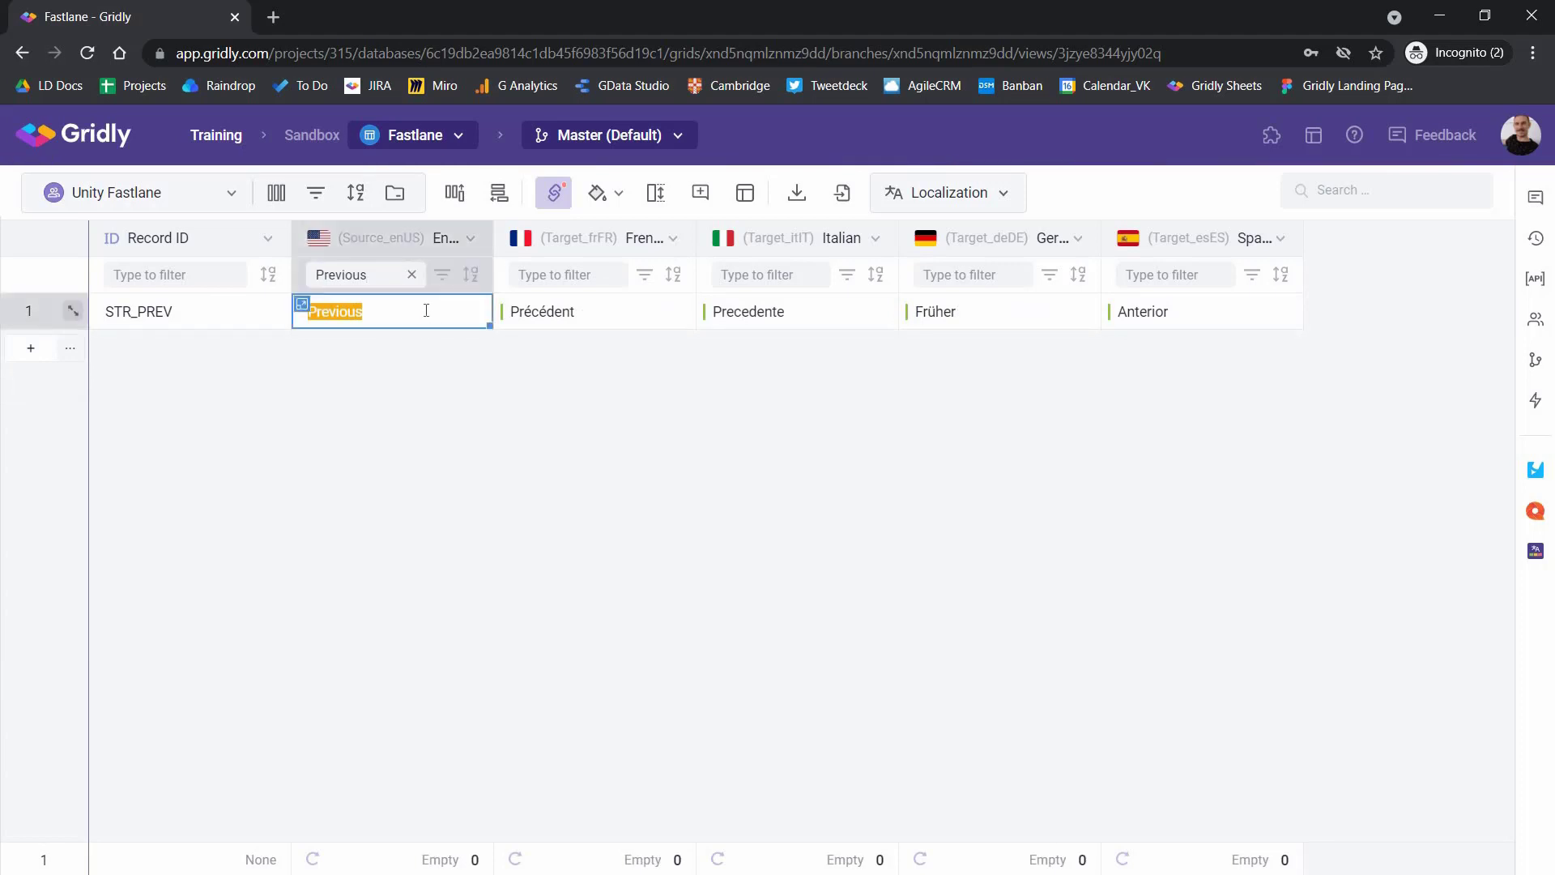
pyautogui.write('?')
pyautogui.press('Return')
# Run the game, switch to French and back to English to confirm Previous?, Next! and Play !!!
pyautogui.hotkey('alt', 'Tab')
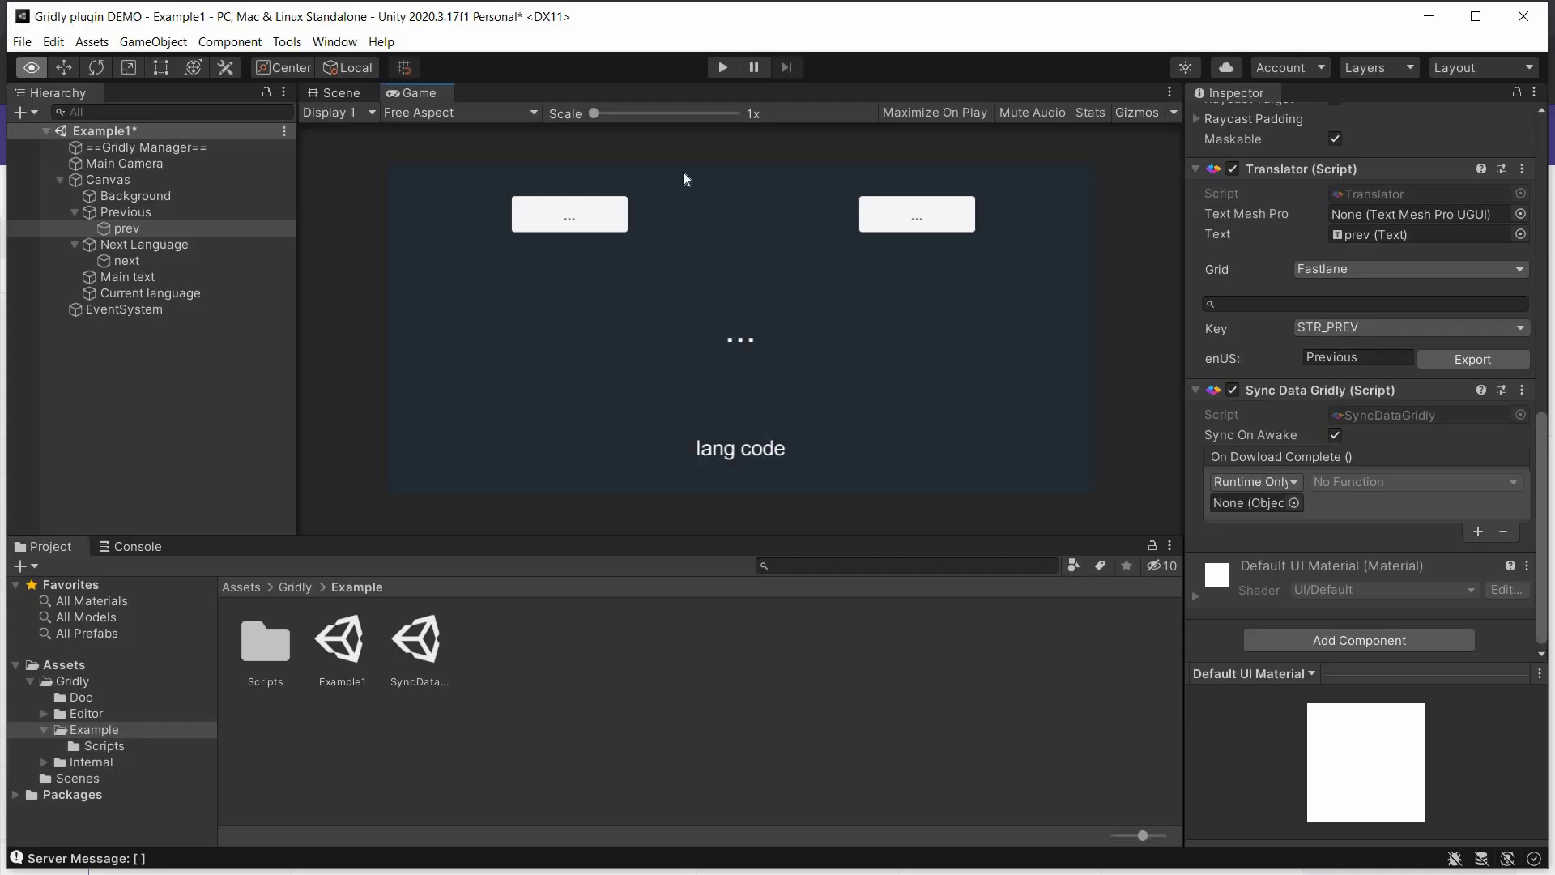
pyautogui.click(722, 66)
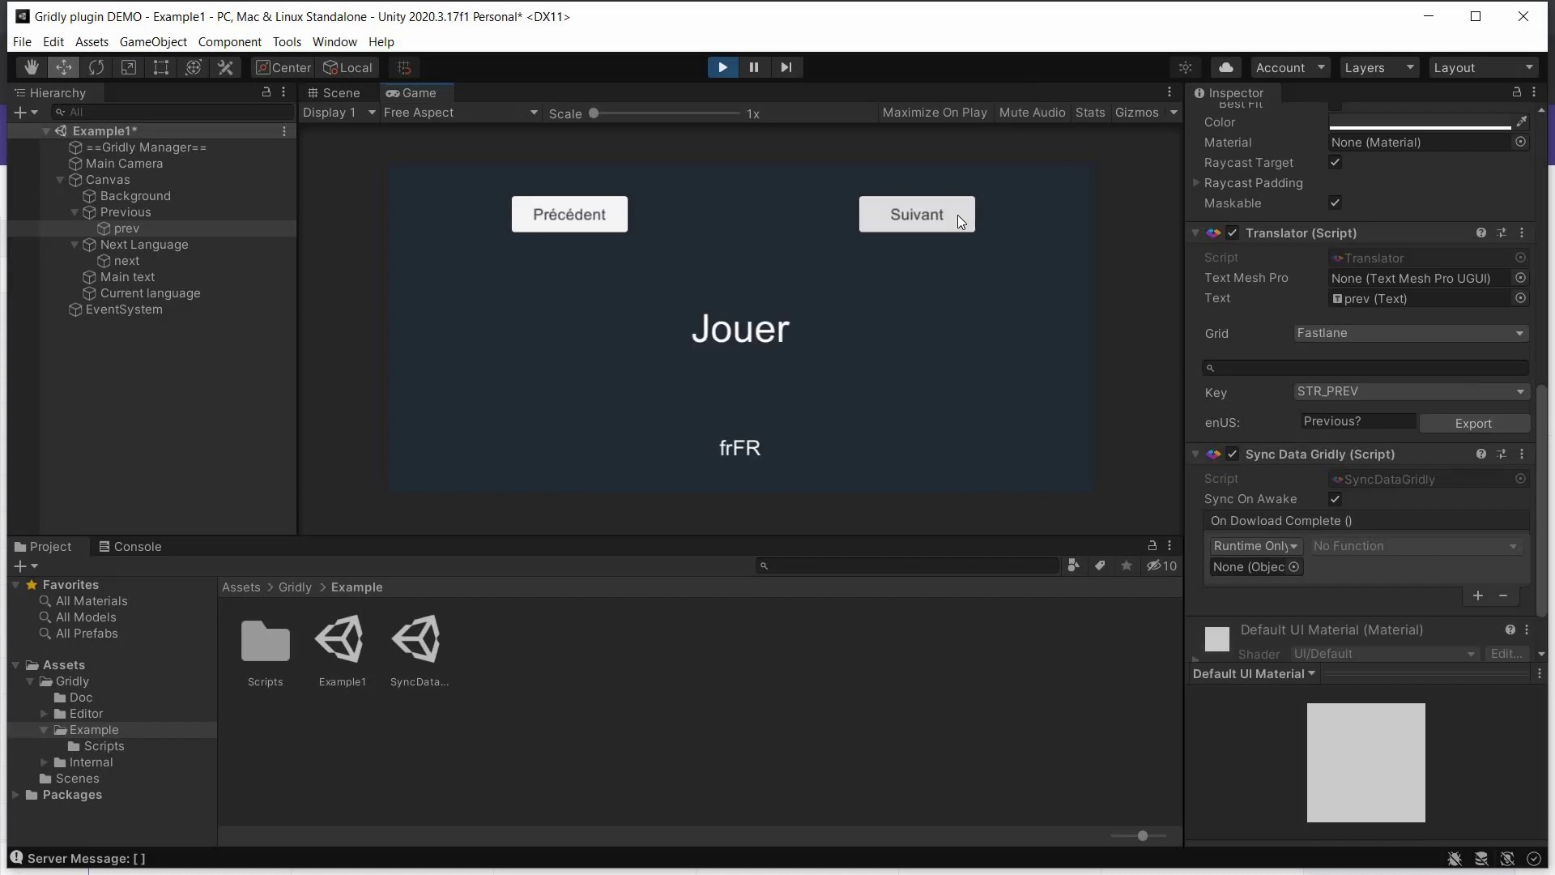
pyautogui.click(957, 215)
pyautogui.click(589, 209)
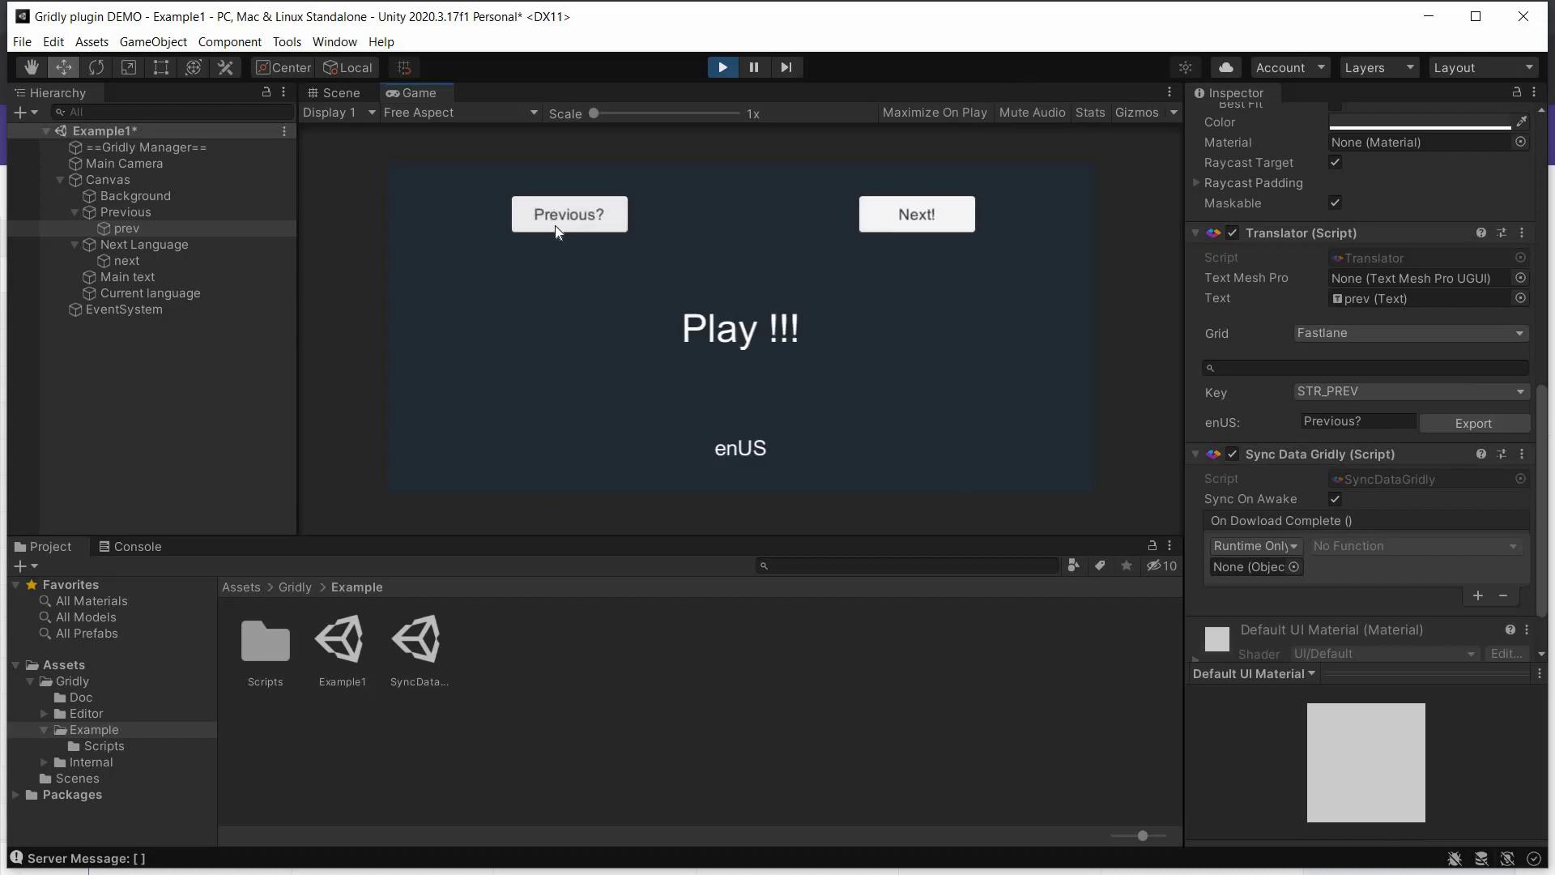